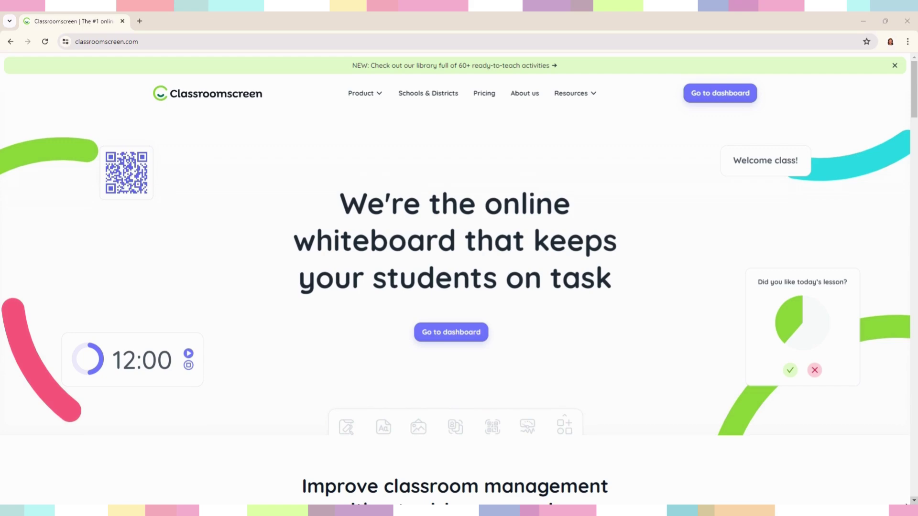
Scroll down through the classroomscreen.com homepage, then scroll back up toward the top.
scroll(589, 423, down, 3)
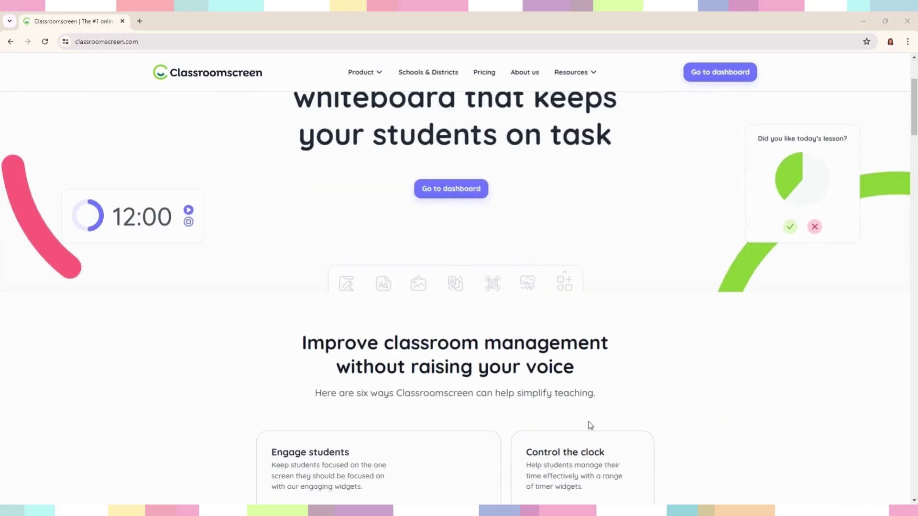
scroll(614, 421, down, 2)
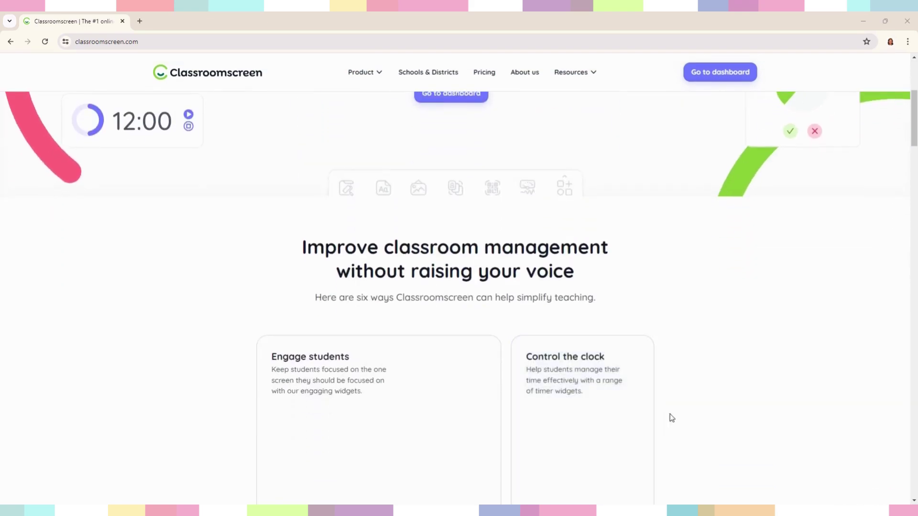
scroll(672, 418, down, 3)
scroll(672, 418, down, 4)
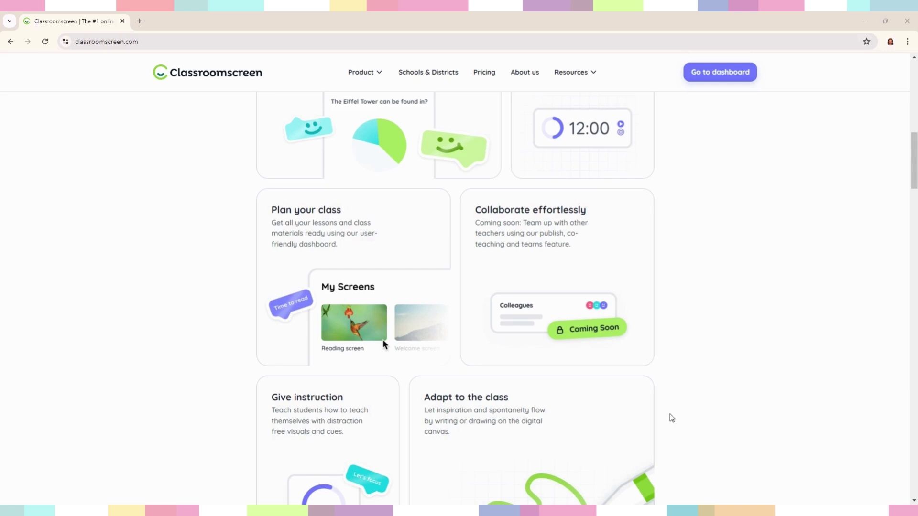
scroll(672, 418, down, 3)
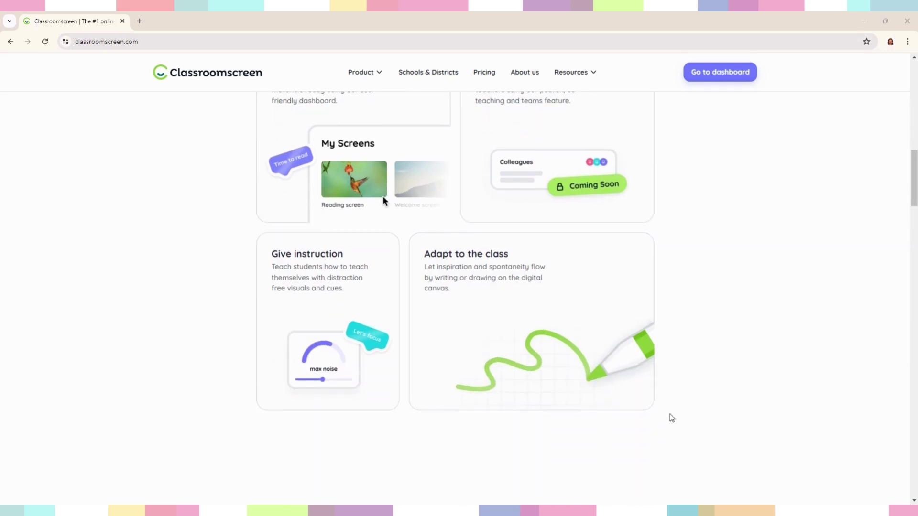
scroll(671, 418, down, 6)
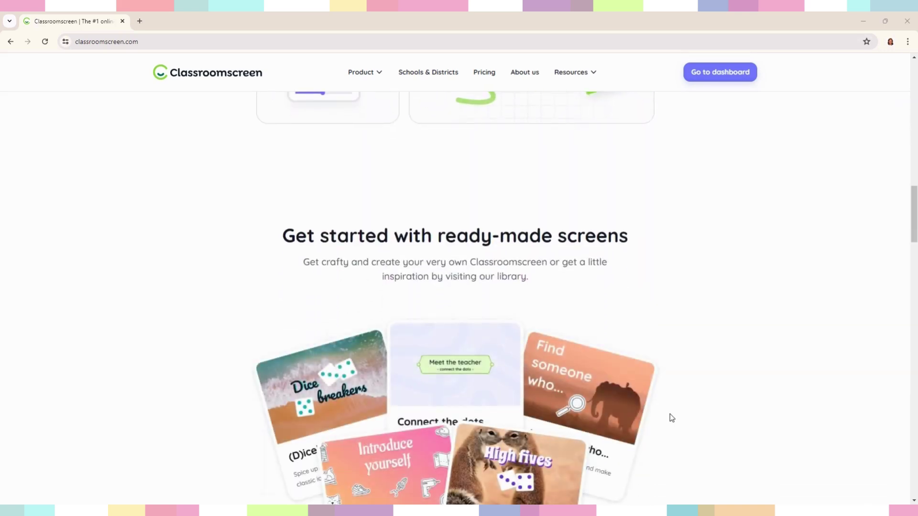
scroll(672, 417, down, 3)
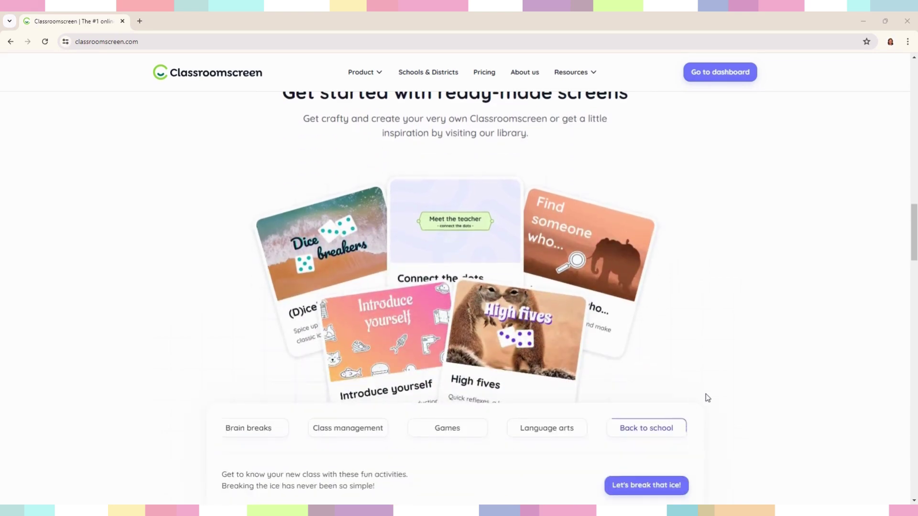
scroll(707, 398, down, 2)
scroll(708, 398, down, 4)
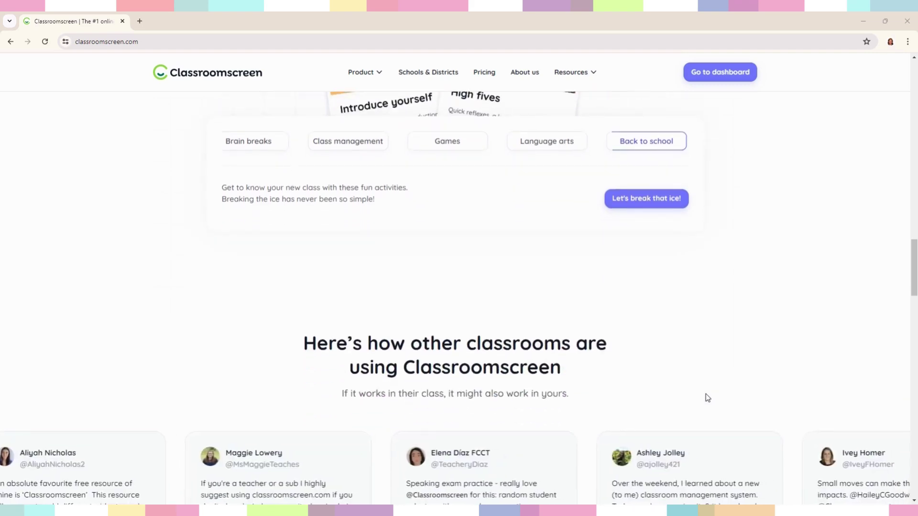
scroll(707, 398, down, 3)
scroll(706, 394, down, 4)
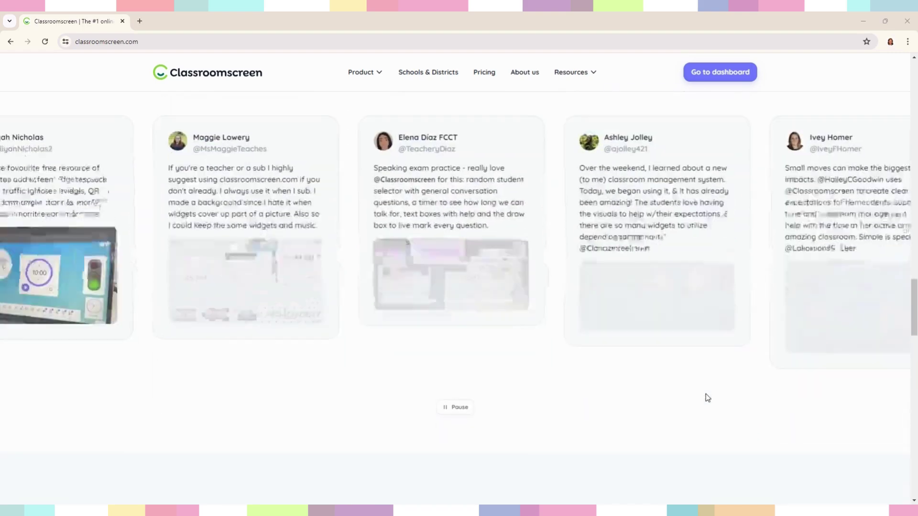
scroll(705, 394, down, 2)
scroll(708, 398, down, 2)
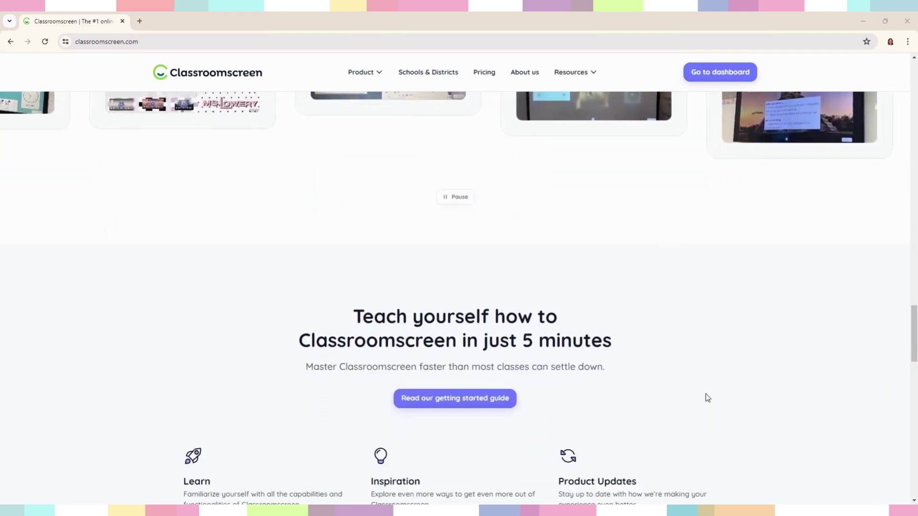
scroll(708, 398, up, 20)
scroll(708, 397, up, 10)
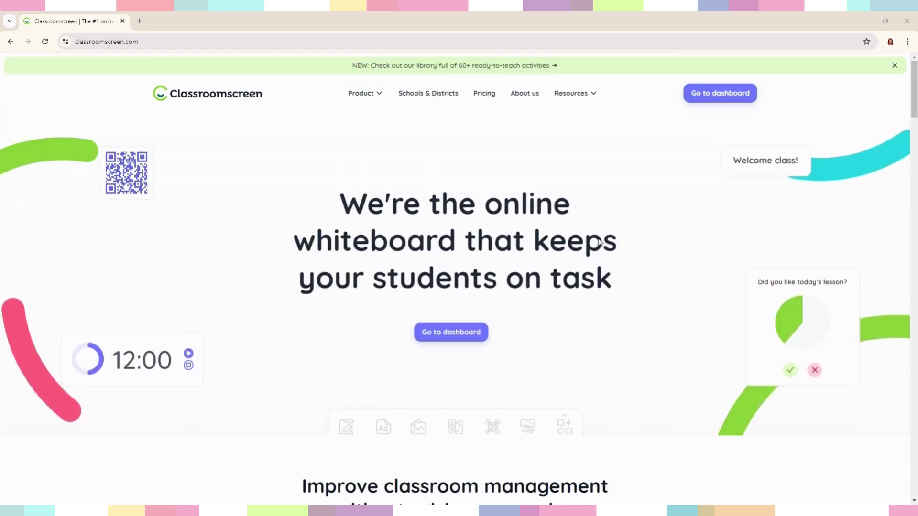
Open the template library and browse the ready-made templates.
click(535, 66)
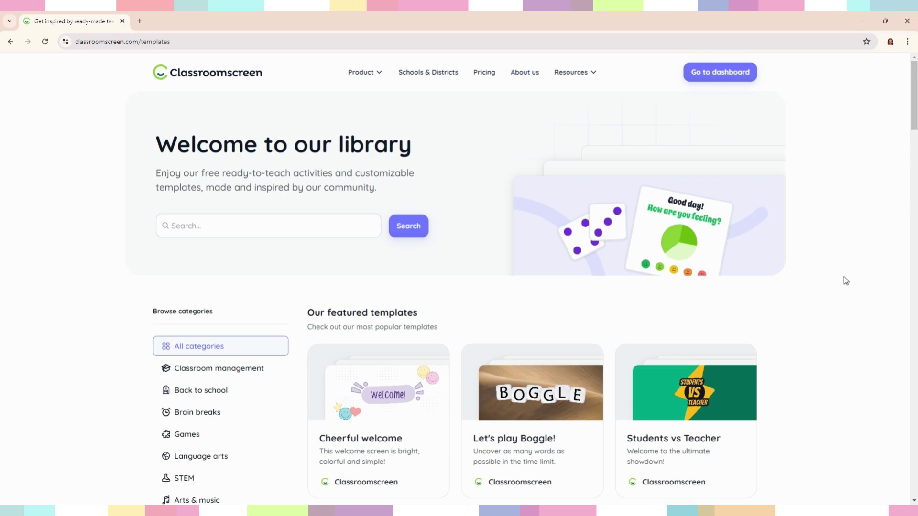
scroll(842, 284, down, 1)
scroll(843, 285, down, 1)
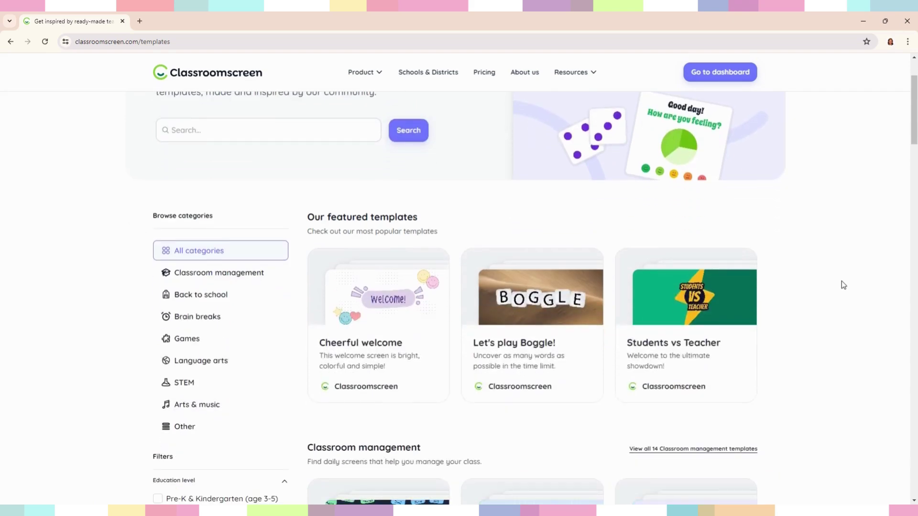
scroll(843, 287, down, 3)
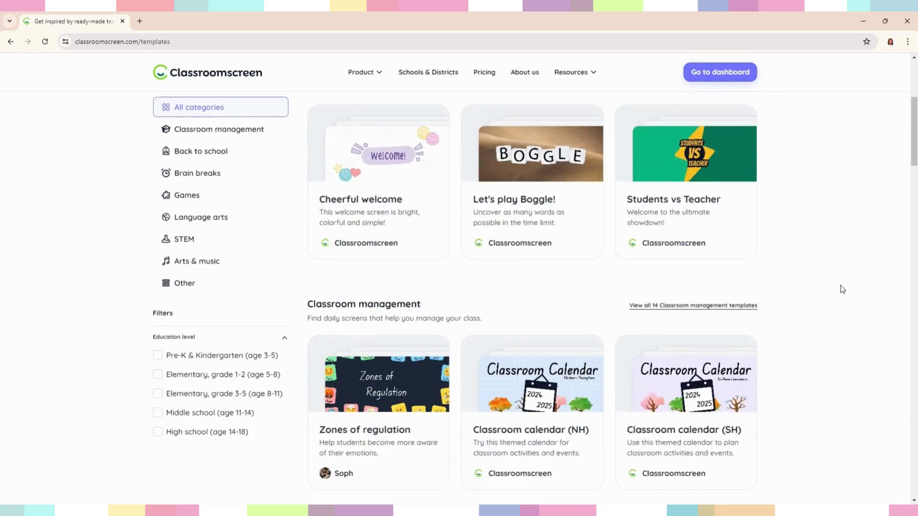
scroll(842, 290, down, 1)
scroll(841, 286, down, 2)
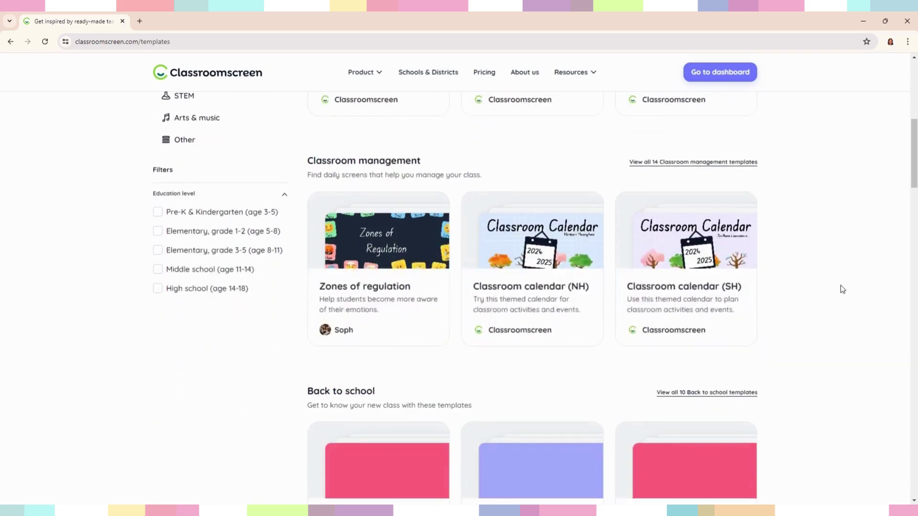
scroll(841, 286, up, 4)
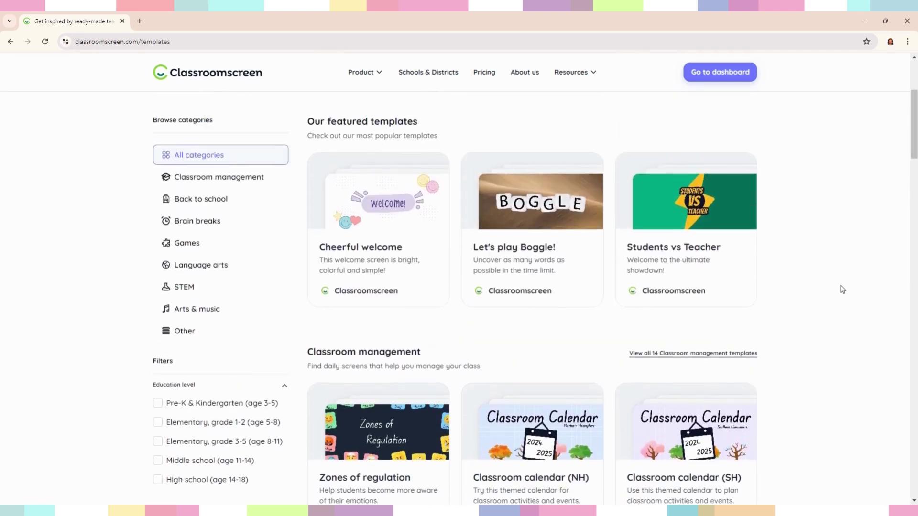
Import the Cheerful welcome template into New workspace.
click(387, 227)
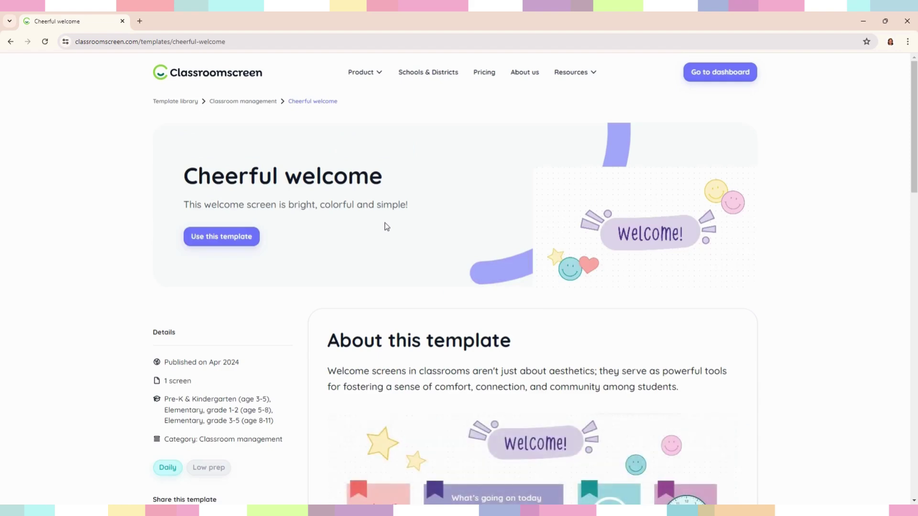
scroll(387, 229, down, 3)
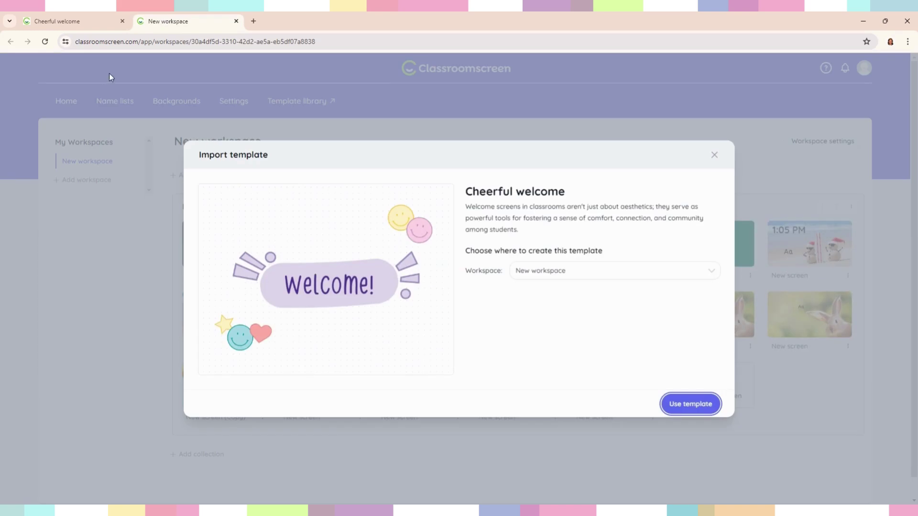
click(713, 282)
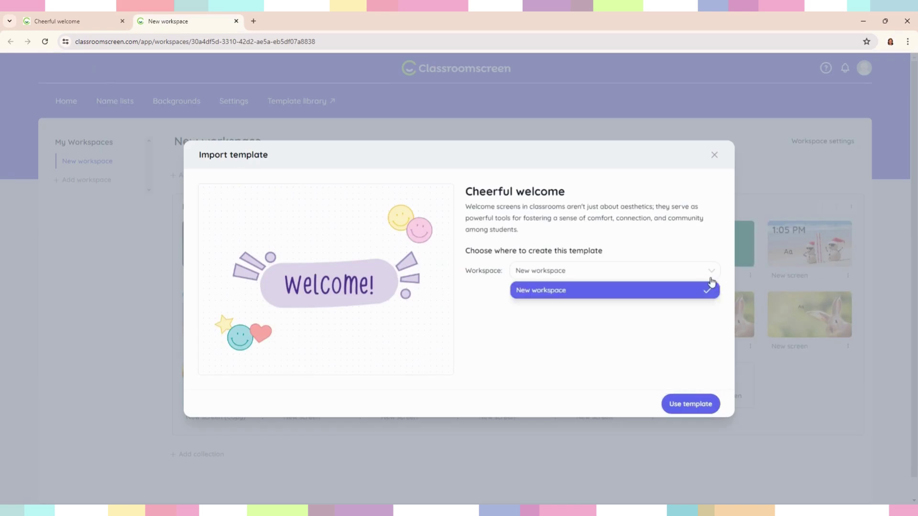
click(694, 292)
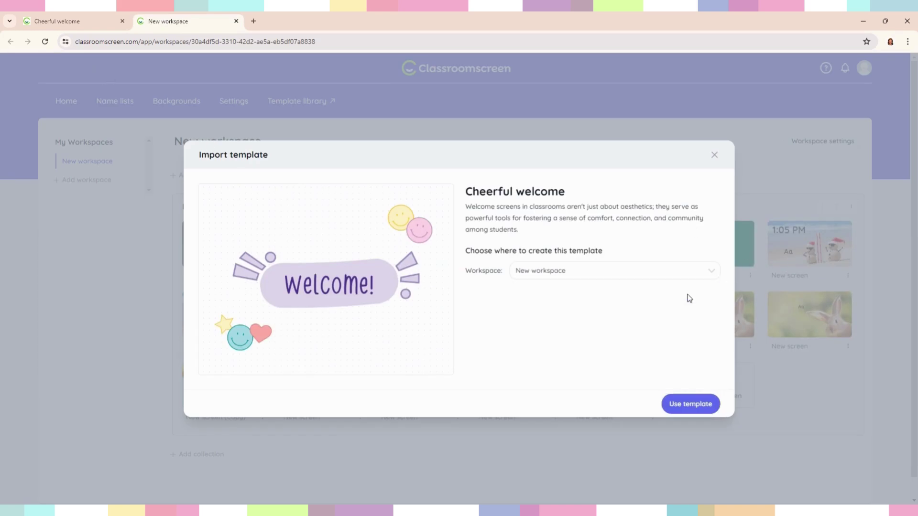
click(711, 413)
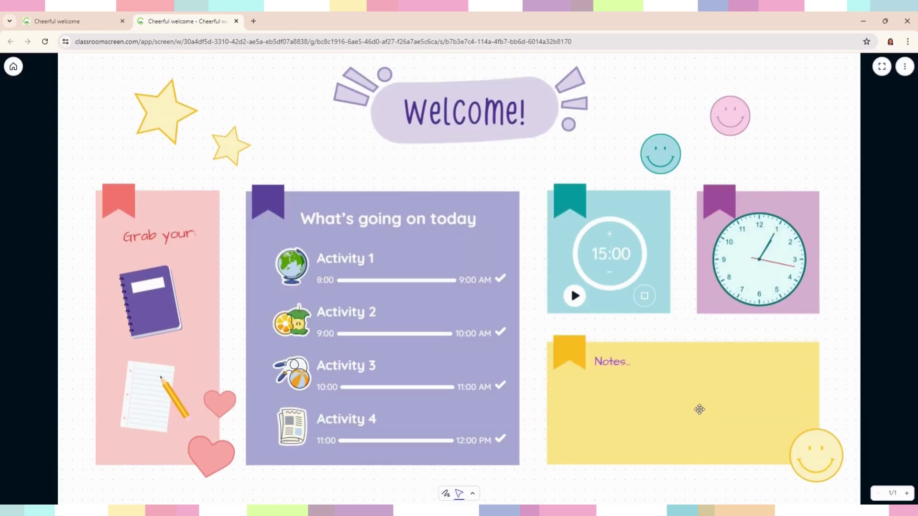
Select and deselect the notebook sticker, then expand the widget bar to show the extra widgets.
click(136, 309)
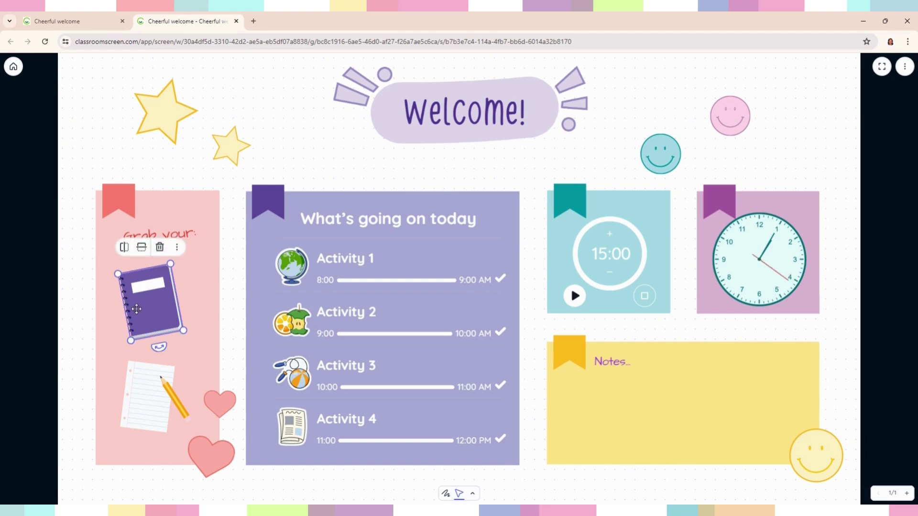
click(228, 274)
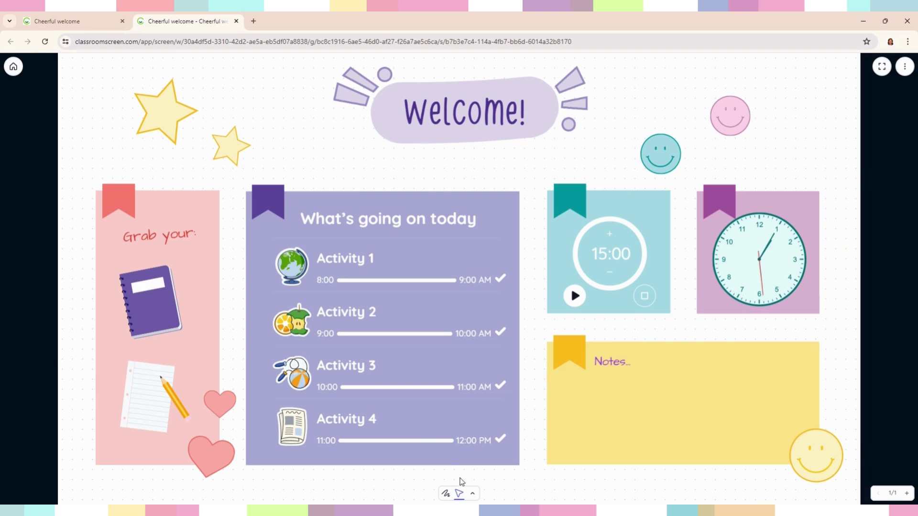
click(474, 495)
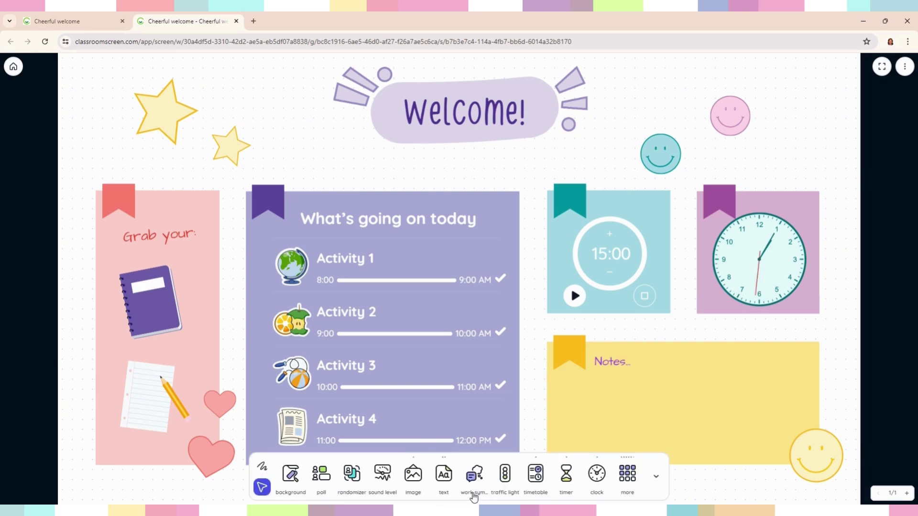
click(633, 483)
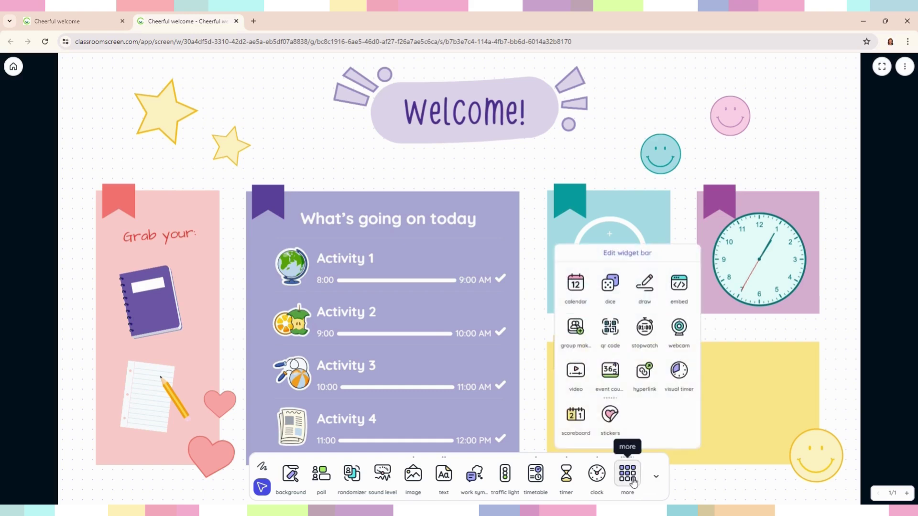
Search the stickers for 'crayon' and add the crayon sticker to the screen.
click(610, 419)
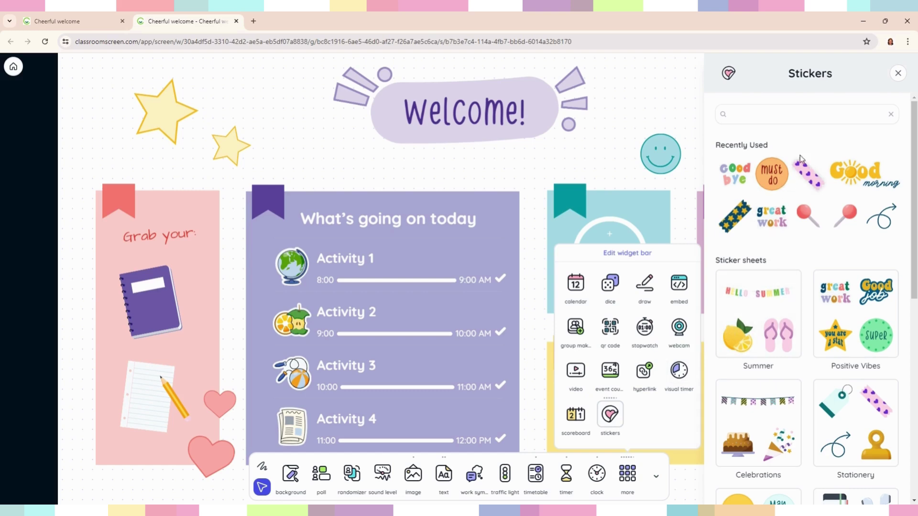
click(822, 114)
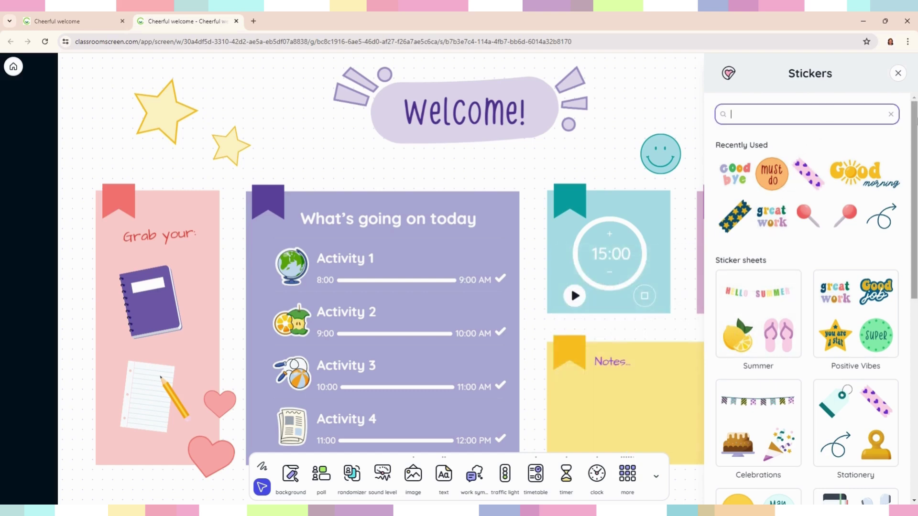
text(crayon)
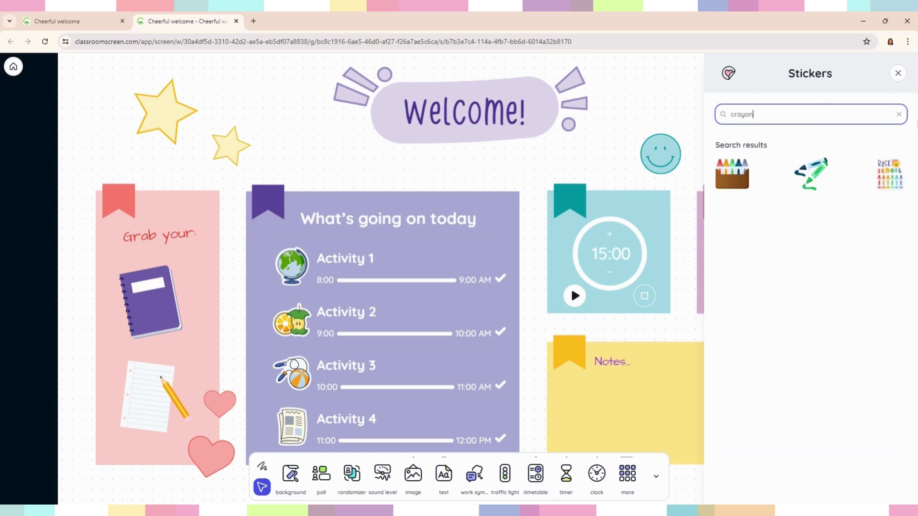
click(808, 180)
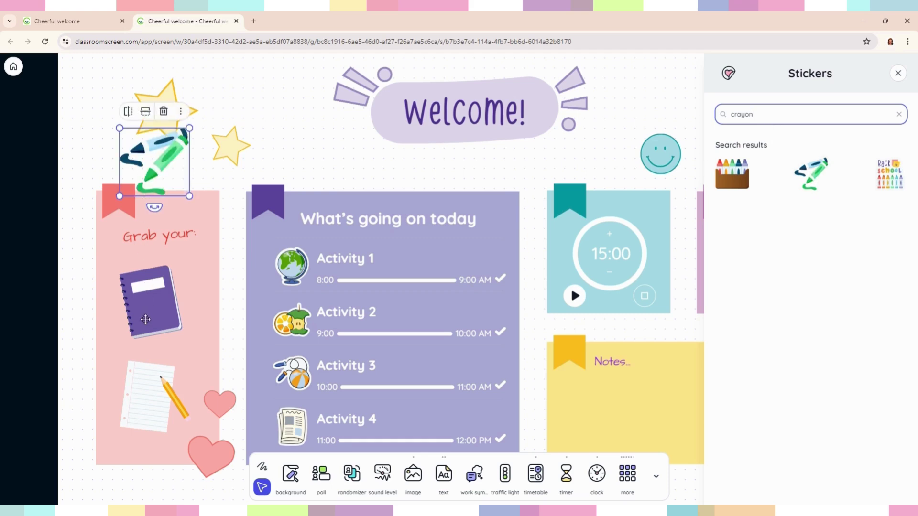
Delete the lined-paper and pencil stickers, move the crayon below the notebook, and clear the search.
click(139, 399)
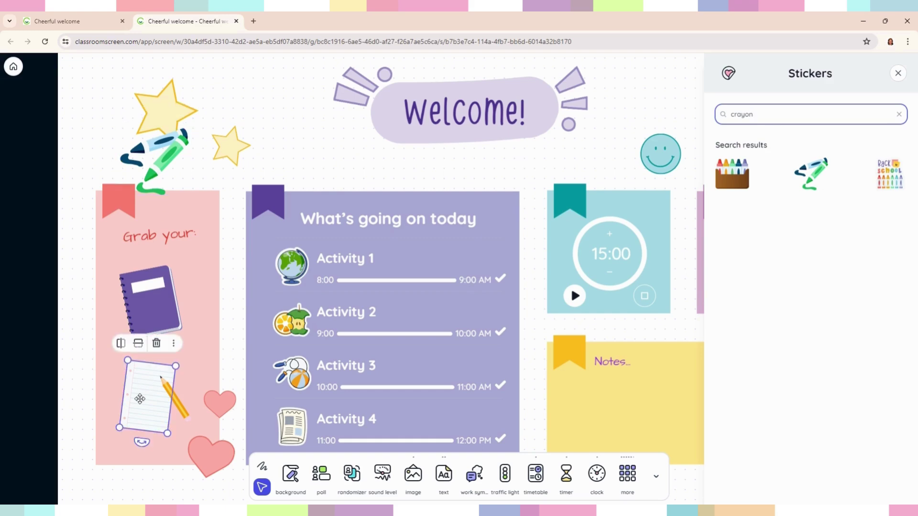
click(157, 343)
click(172, 389)
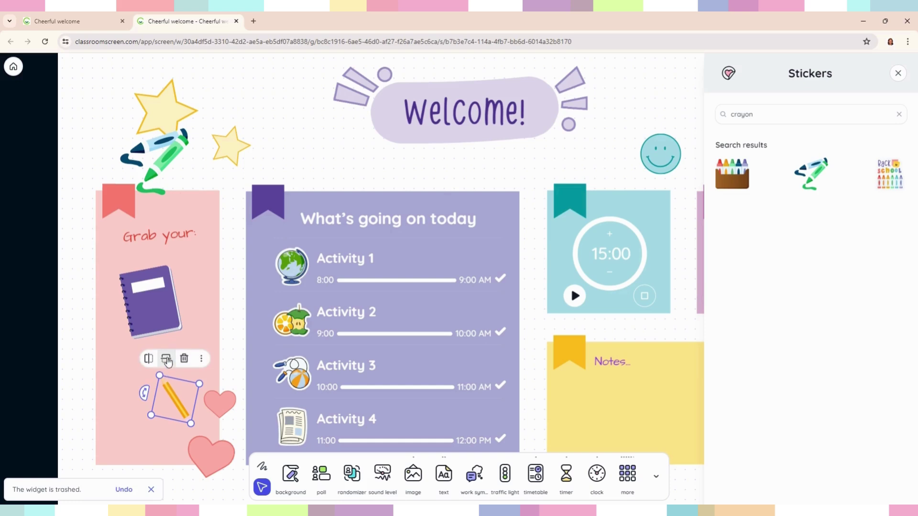
click(180, 359)
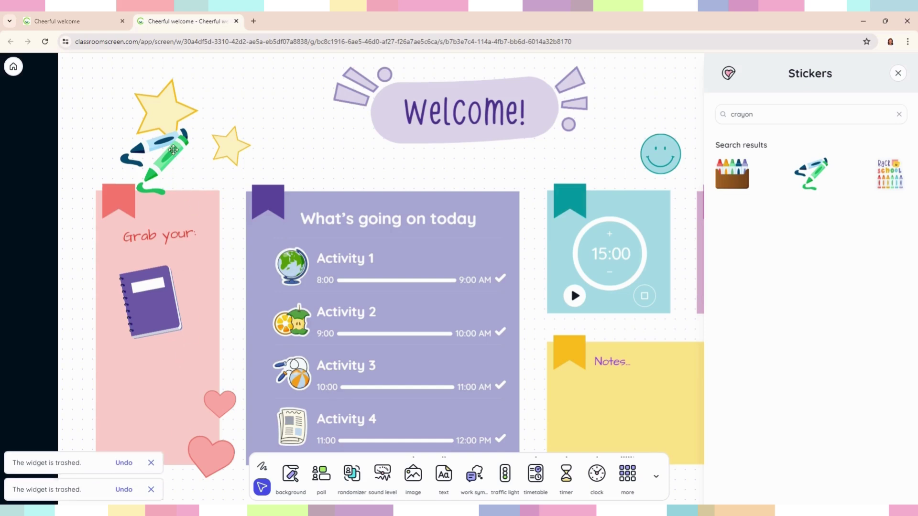
mouse_move(174, 149)
mouse_down()
mouse_move(154, 304)
mouse_move(169, 379)
mouse_up()
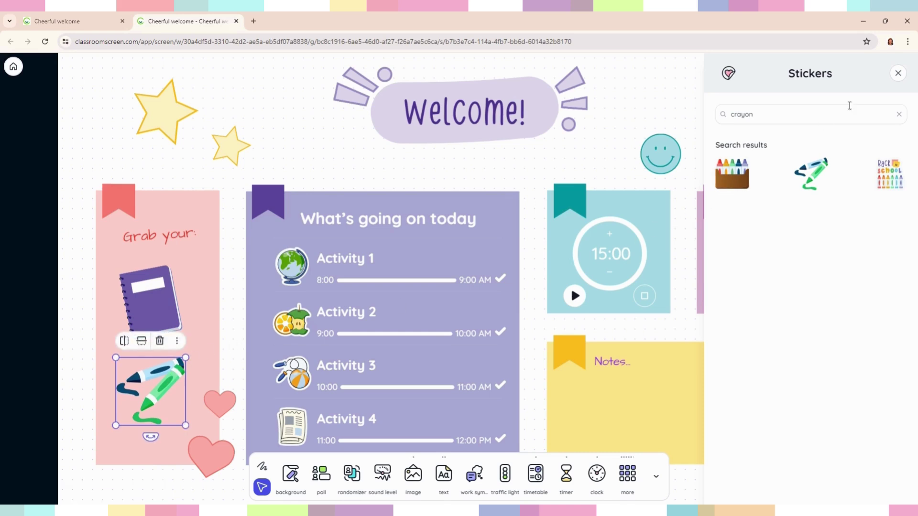
click(898, 115)
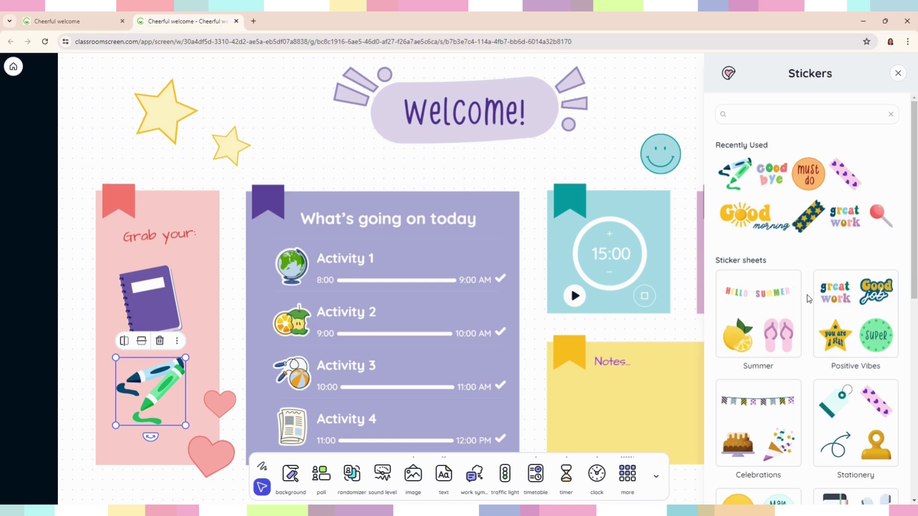
Browse the Activities and Icons sticker sheets, returning to the sheet overview each time.
scroll(809, 305, down, 1)
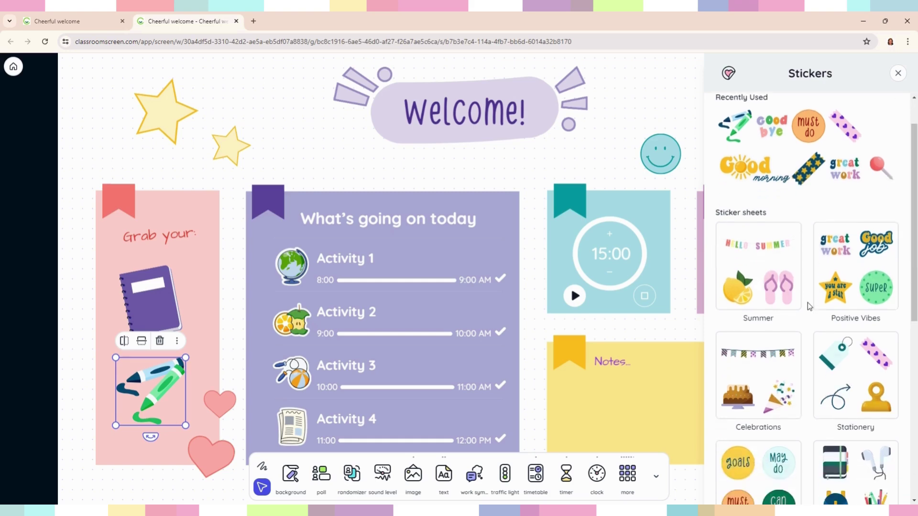
scroll(809, 306, down, 1)
scroll(808, 303, down, 4)
scroll(808, 303, down, 3)
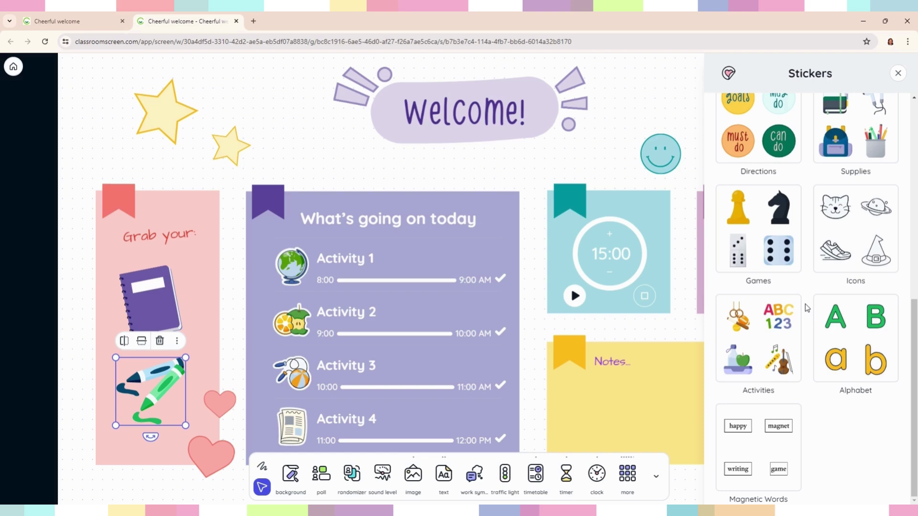
click(770, 335)
scroll(856, 319, down, 2)
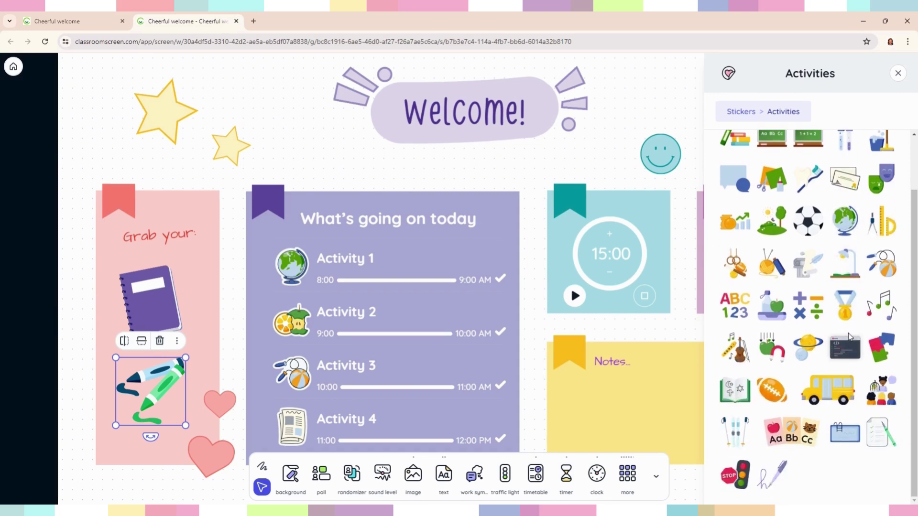
scroll(808, 218, up, 2)
click(746, 112)
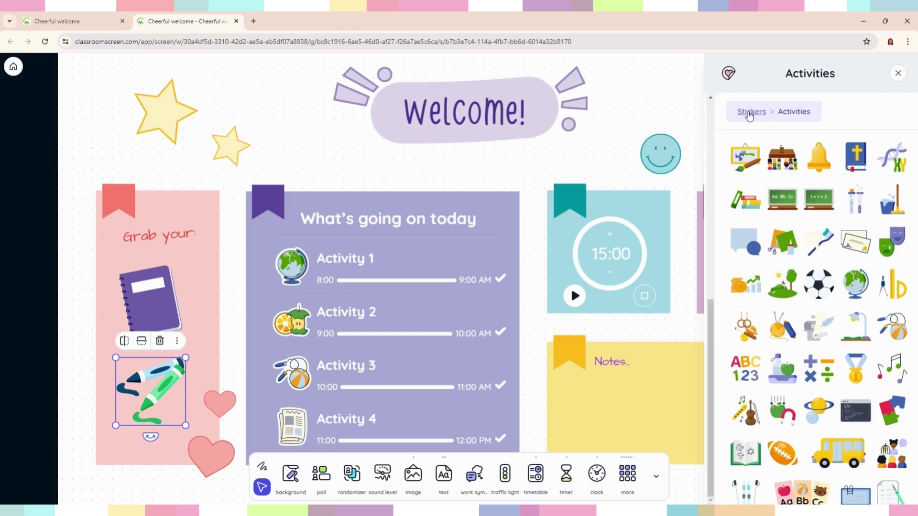
click(835, 226)
scroll(835, 226, down, 15)
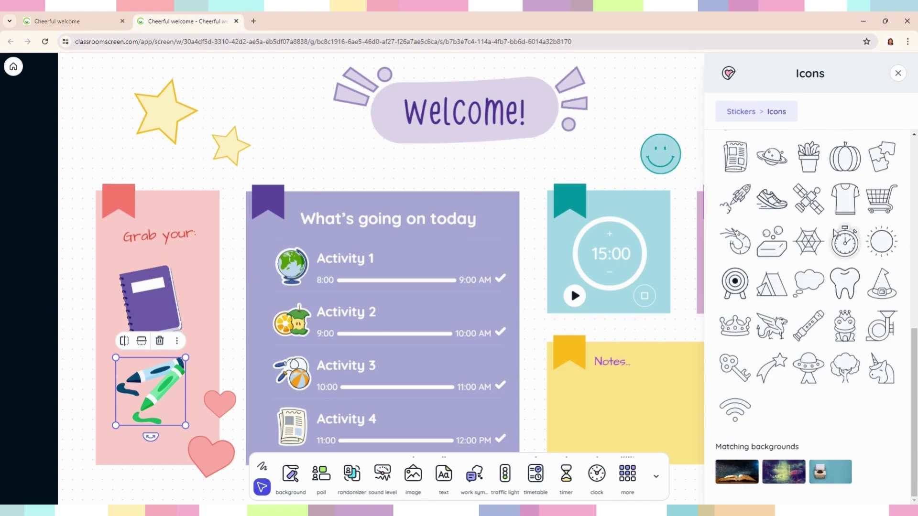
scroll(813, 330, up, 5)
scroll(819, 343, up, 5)
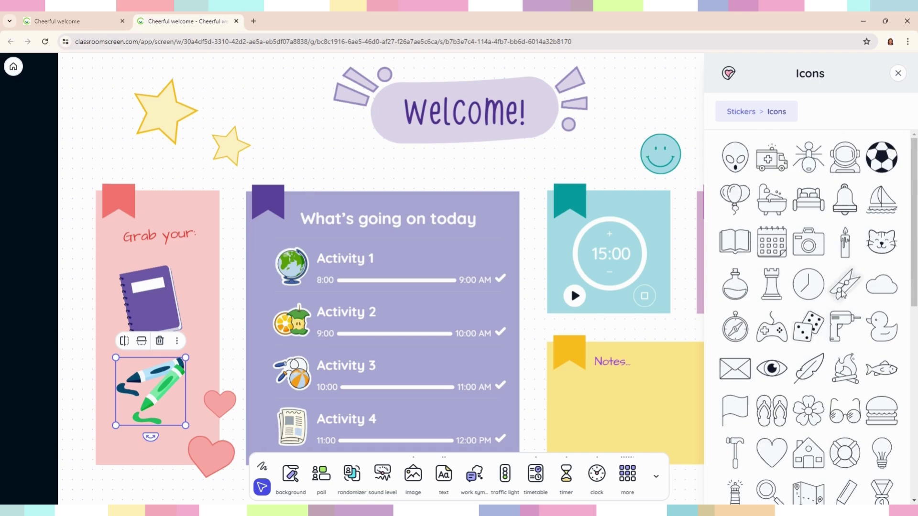
click(735, 112)
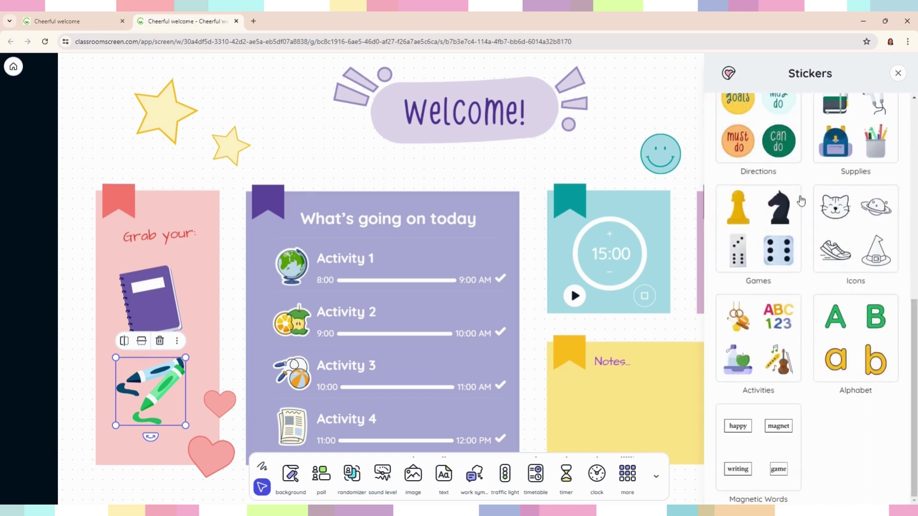
Browse the Games sticker sheet, then open the Supplies sheet.
scroll(822, 347, up, 1)
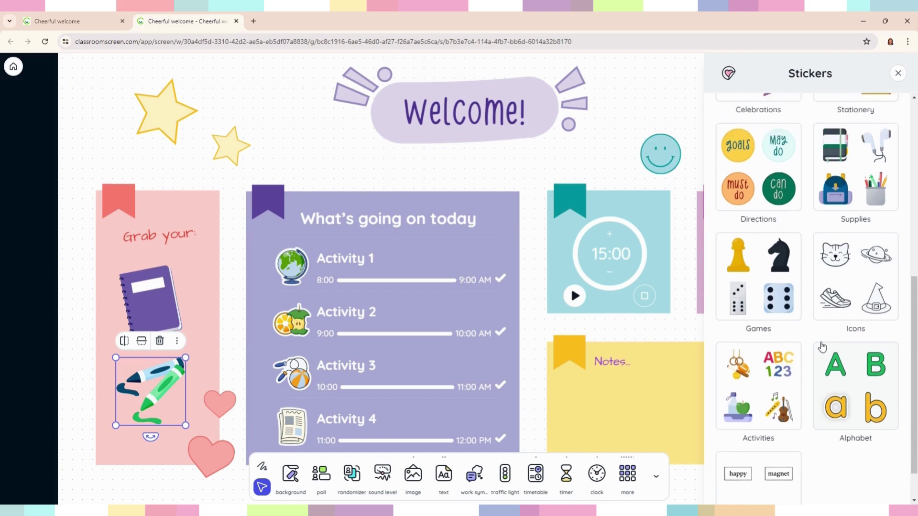
click(767, 271)
scroll(787, 265, down, 5)
scroll(789, 264, down, 1)
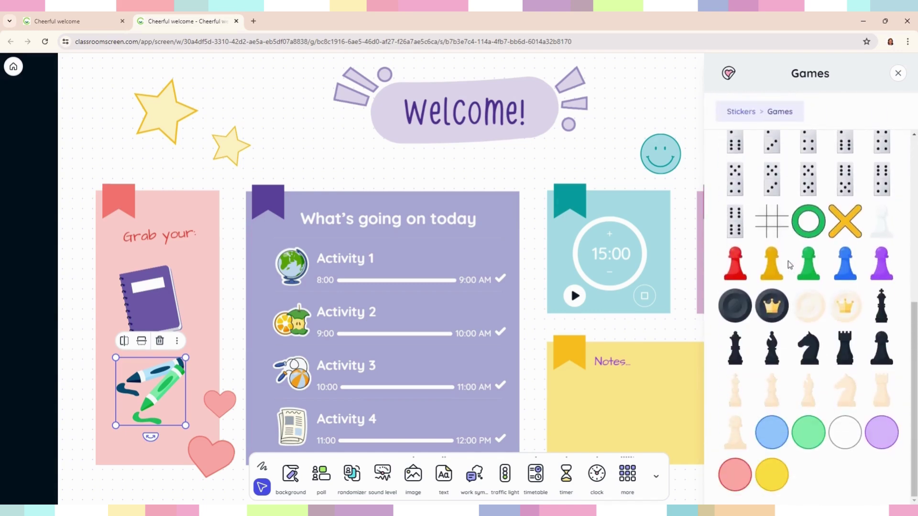
scroll(765, 191, up, 8)
click(742, 112)
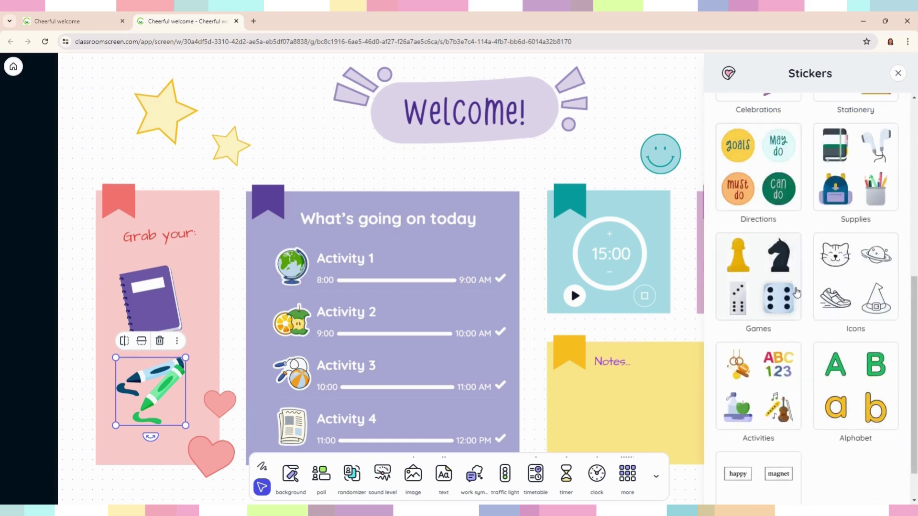
scroll(841, 296, up, 2)
click(851, 303)
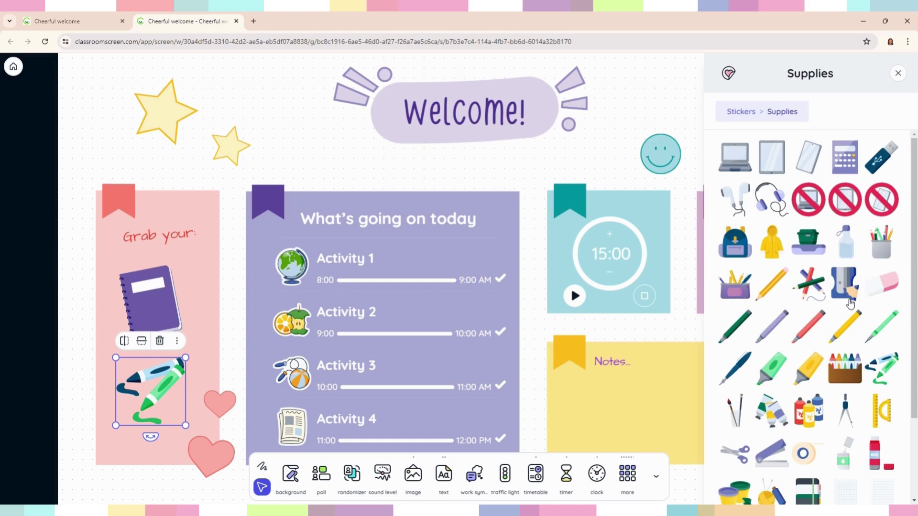
scroll(850, 303, down, 2)
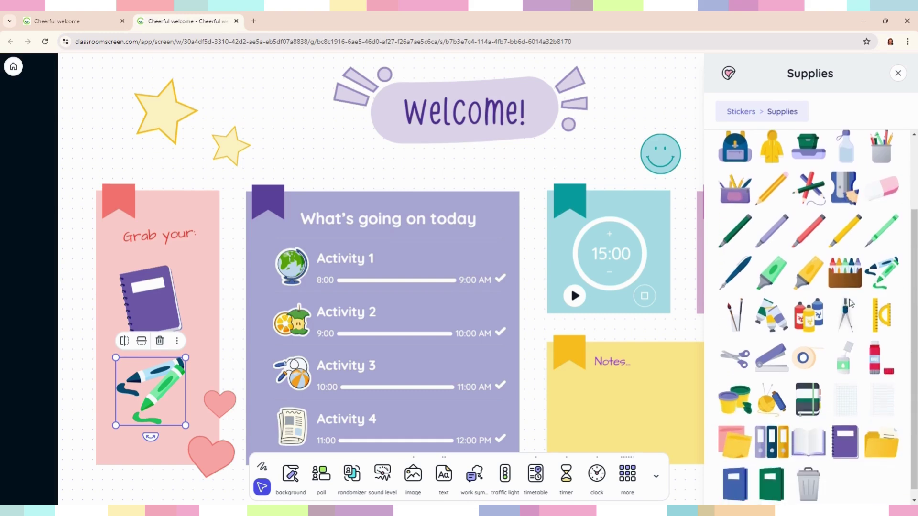
Replace the notebook sticker in the pink card with a scissors sticker.
click(736, 359)
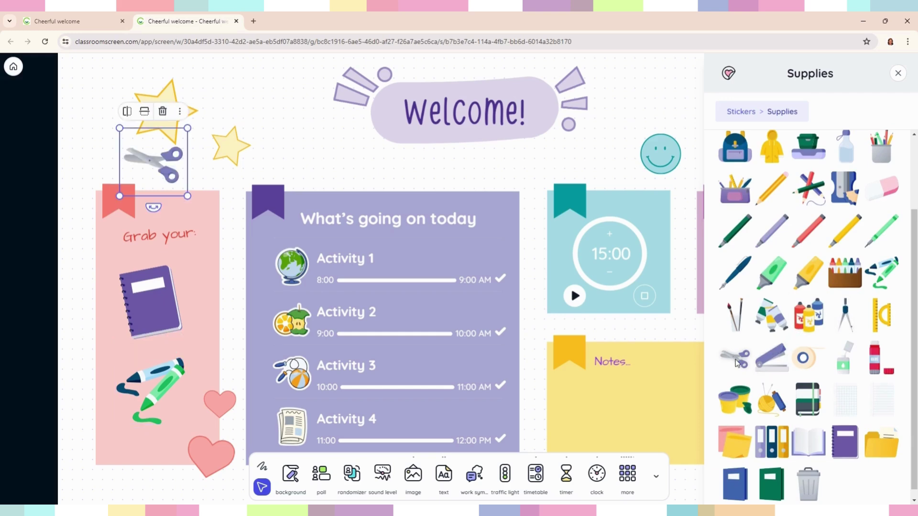
click(154, 304)
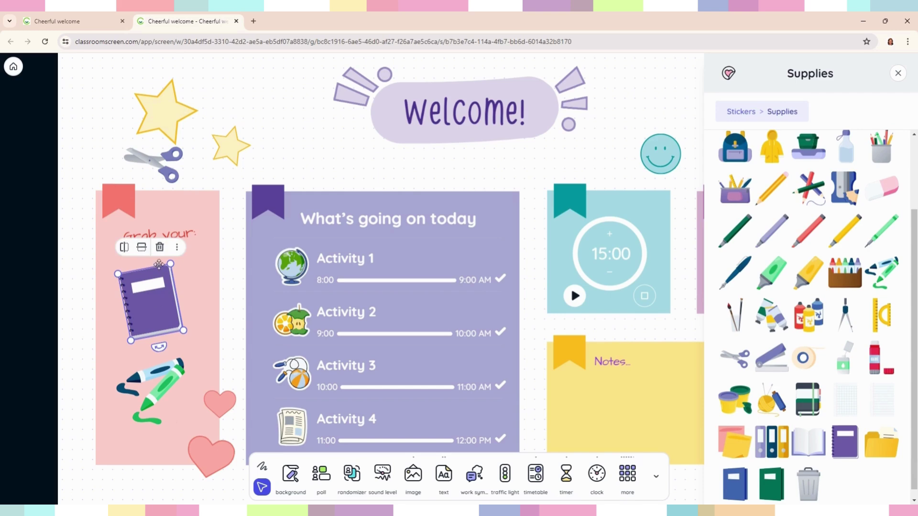
click(159, 247)
drag(167, 169, 170, 333)
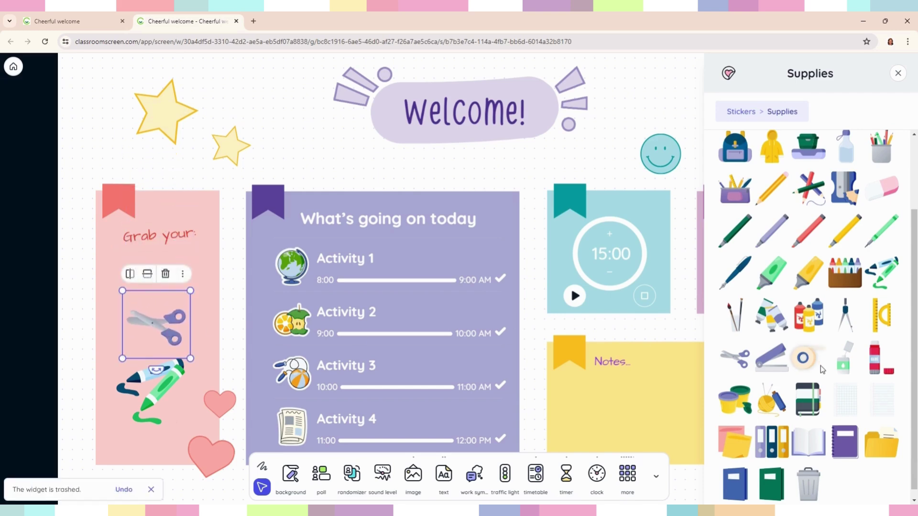
Search the stickers for 'glu' and add the glue stick sticker.
scroll(821, 369, up, 2)
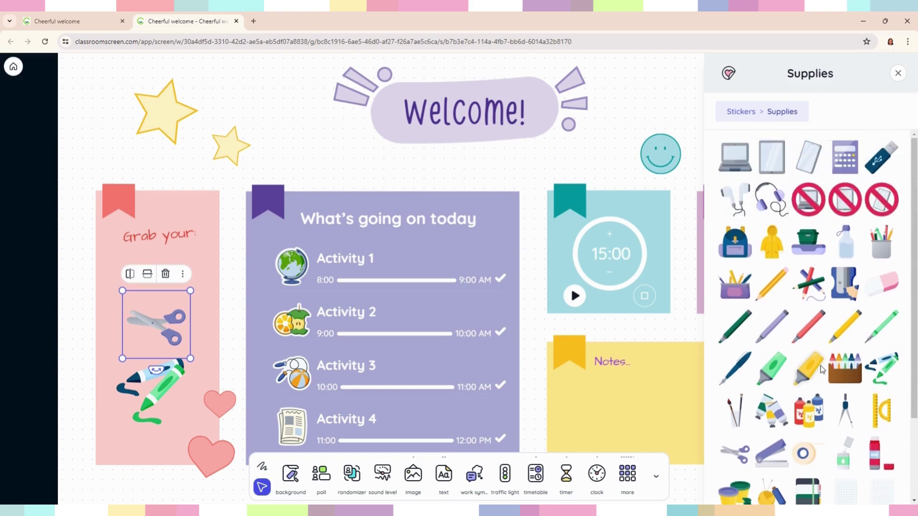
scroll(820, 369, down, 2)
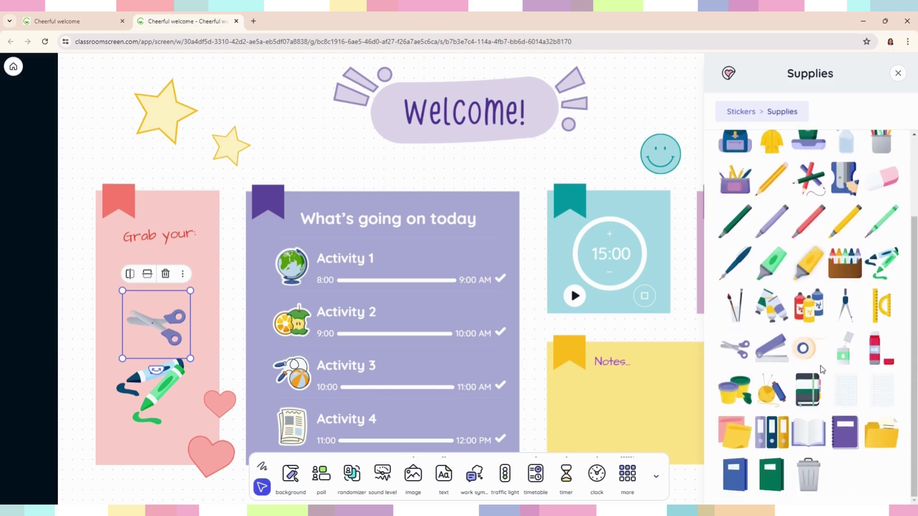
click(747, 115)
scroll(790, 226, up, 5)
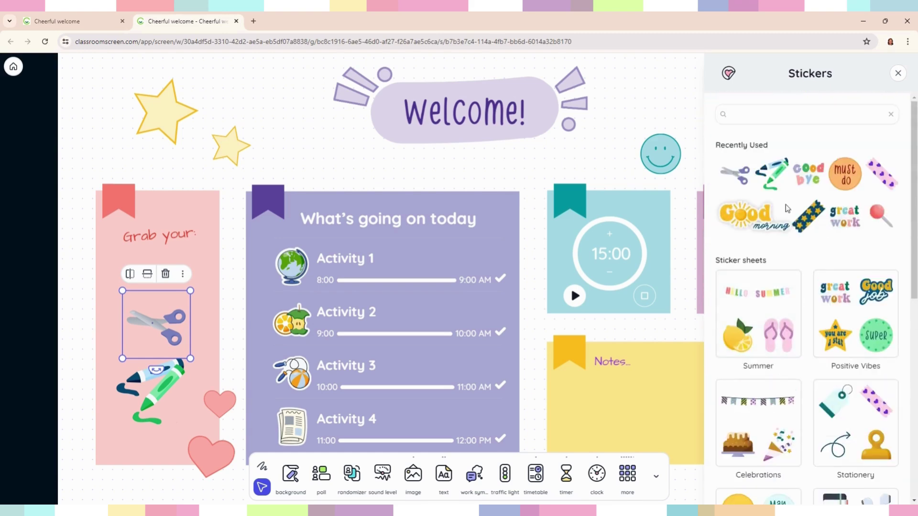
click(780, 115)
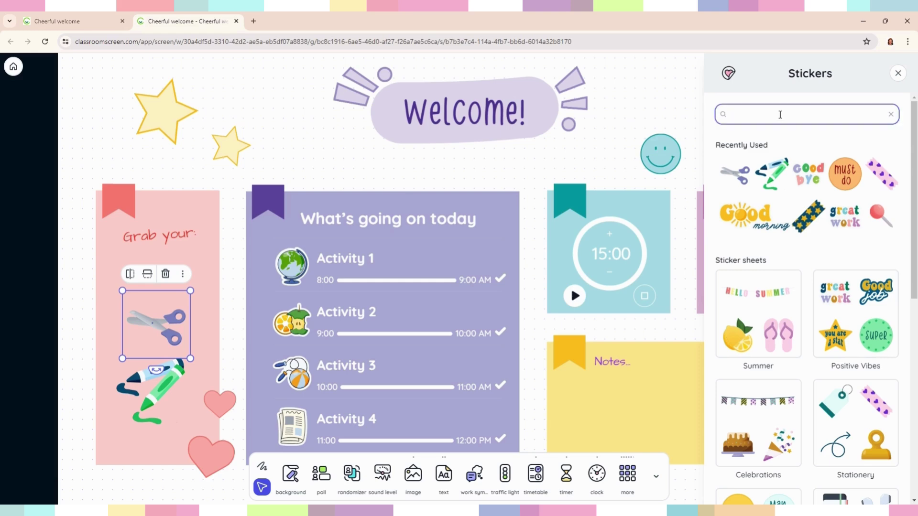
text(glue)
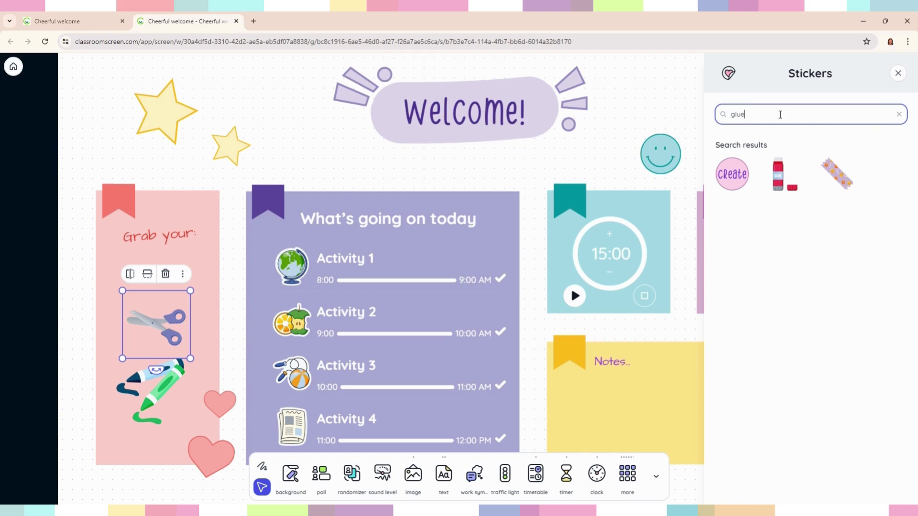
click(779, 184)
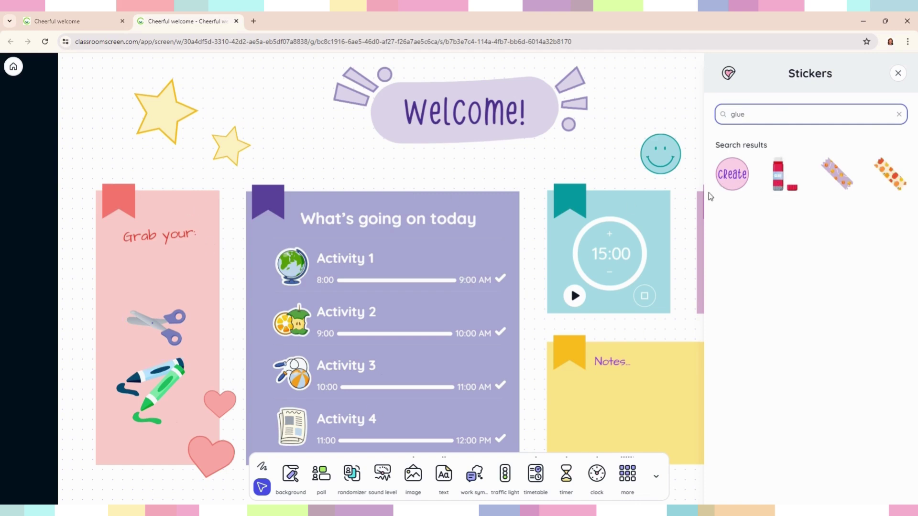
Duplicate the glue stick sticker with copy and paste, then delete the original.
click(779, 171)
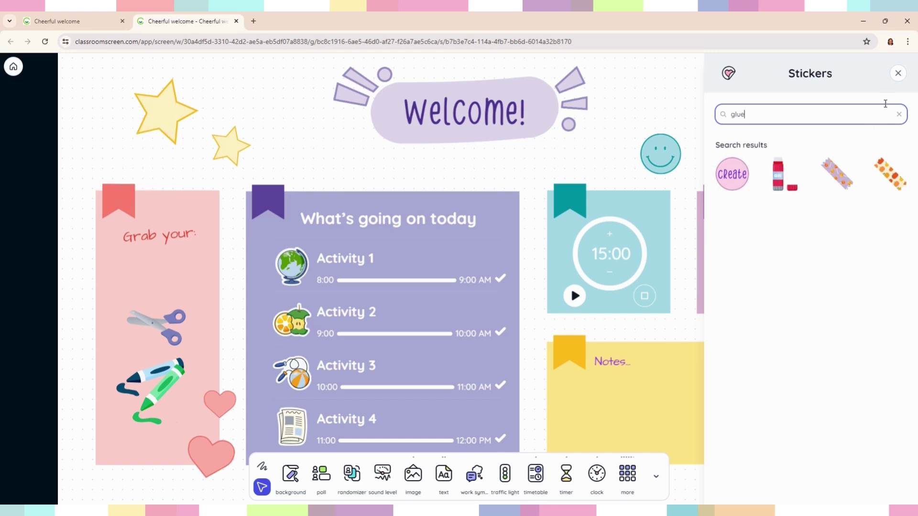
click(899, 73)
key(ctrl+c)
key(ctrl+v)
click(129, 184)
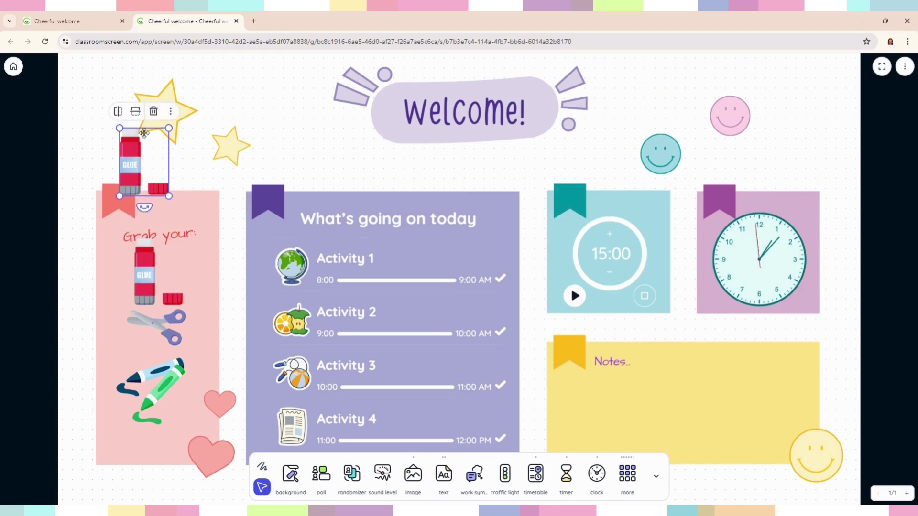
click(153, 112)
click(154, 262)
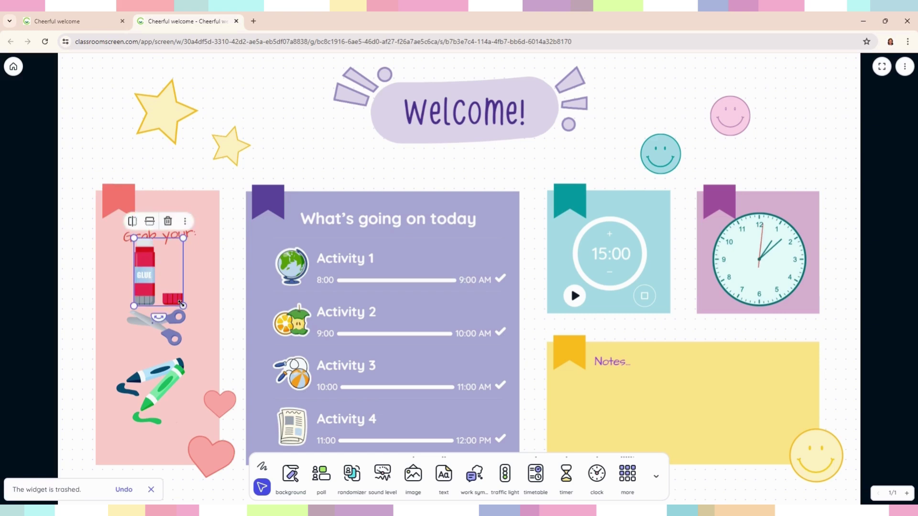
Move the markers, scissors and glue stickers lower on the pink card.
drag(158, 381, 158, 409)
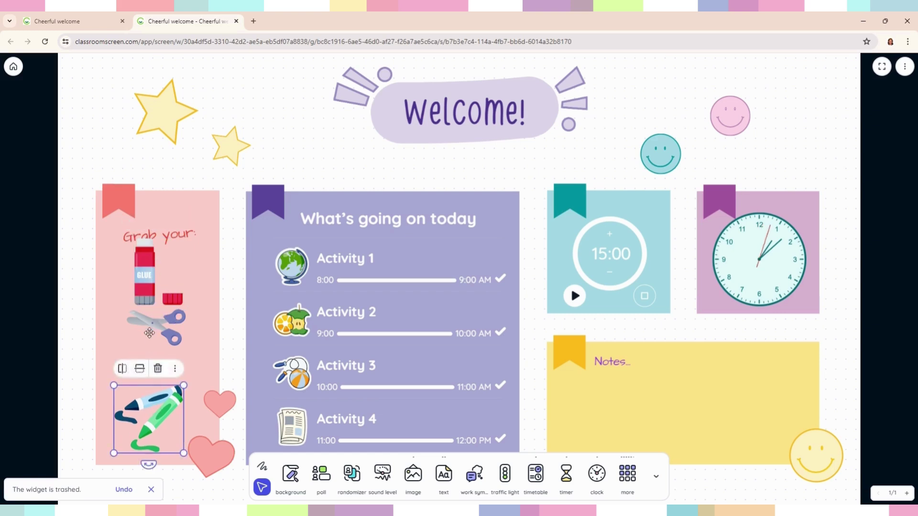
drag(146, 330, 146, 357)
drag(142, 273, 140, 296)
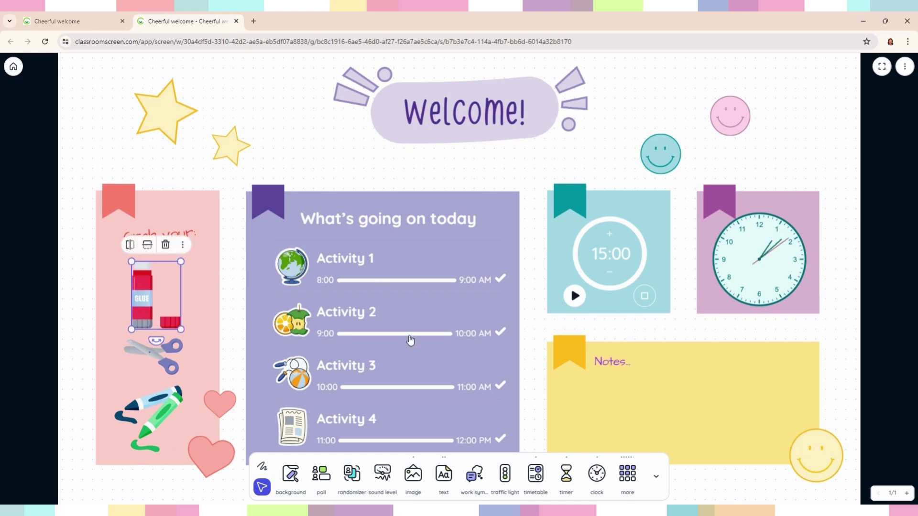
click(447, 267)
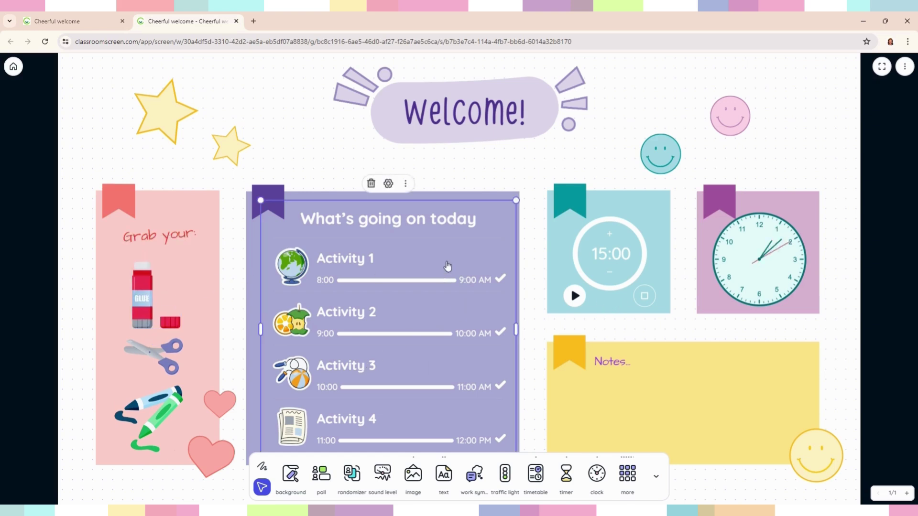
Open the timetable settings and rename the second activity to Snack.
click(388, 184)
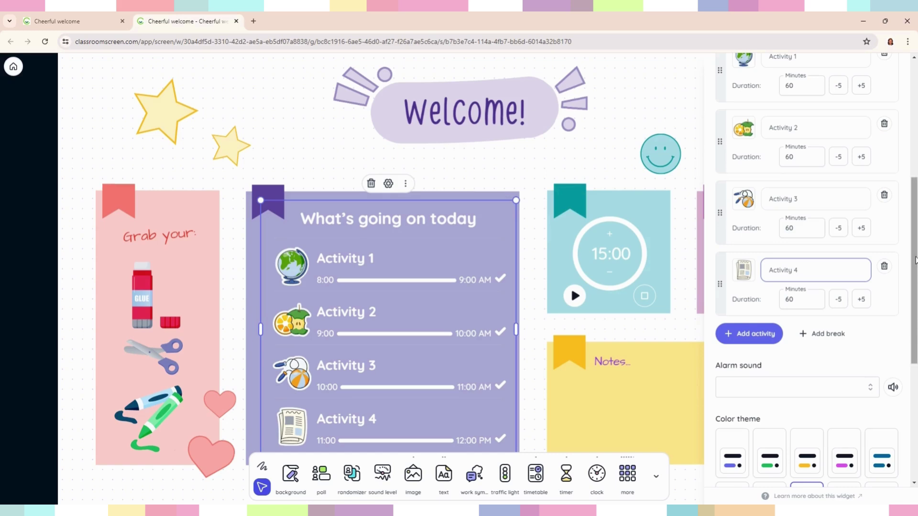
scroll(779, 267, up, 6)
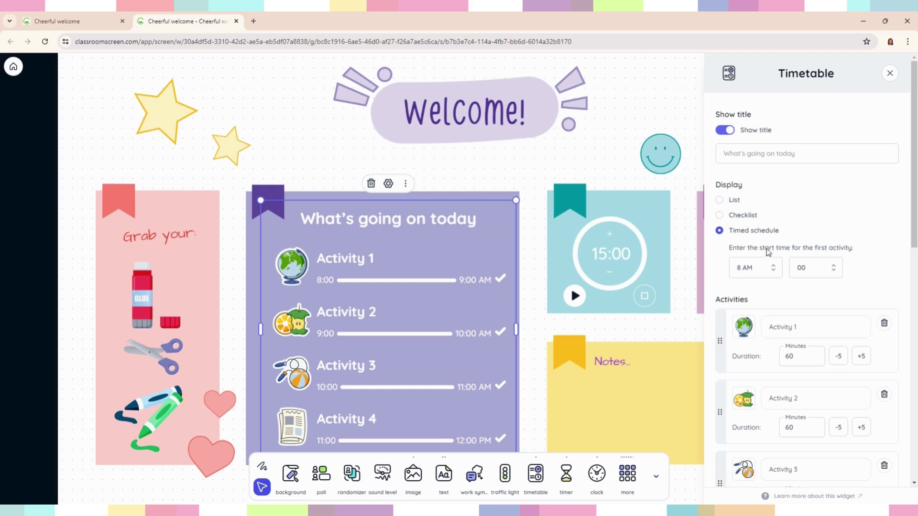
click(787, 328)
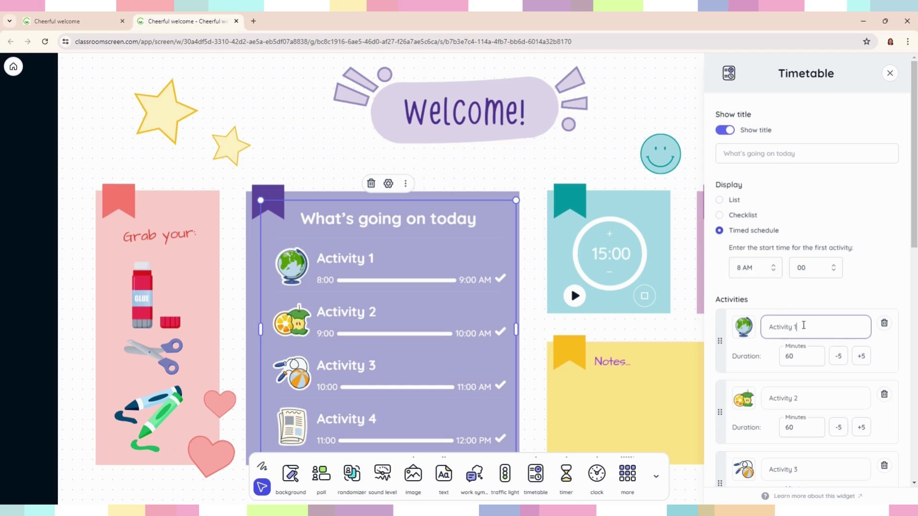
drag(804, 325, 762, 335)
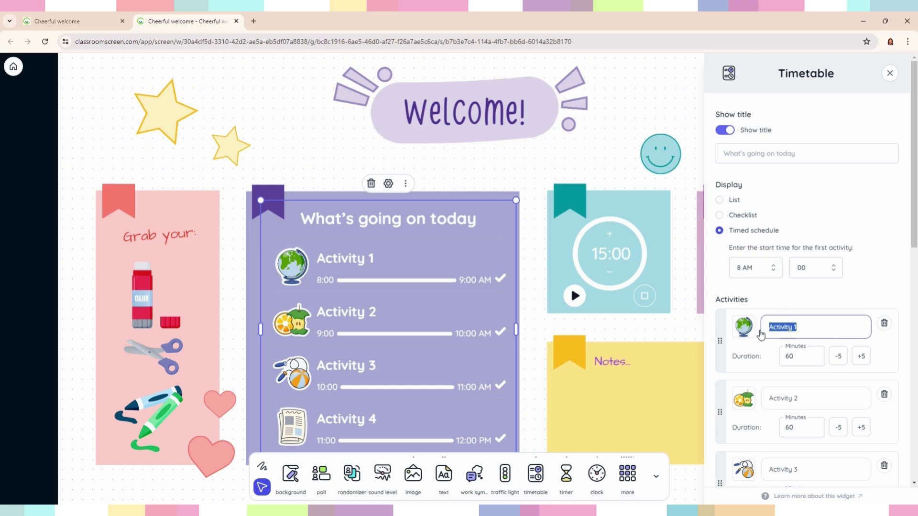
click(800, 399)
drag(800, 398, 758, 407)
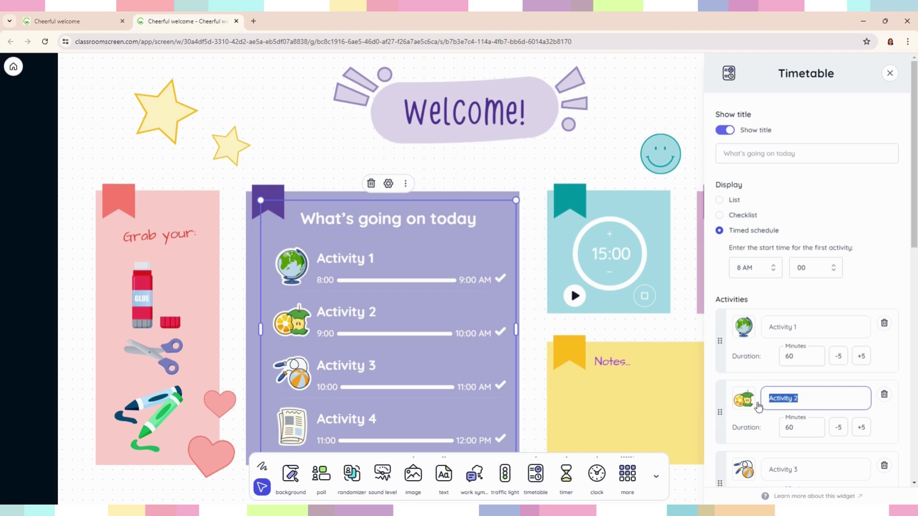
text(Snack)
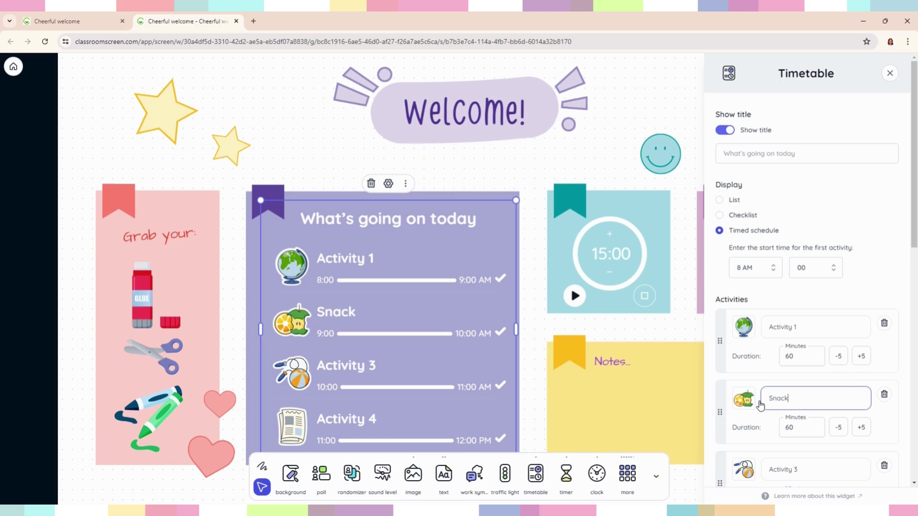
Clear the third activity's name and rename the first activity to Crafts.
scroll(785, 396, down, 2)
triple_click(806, 375)
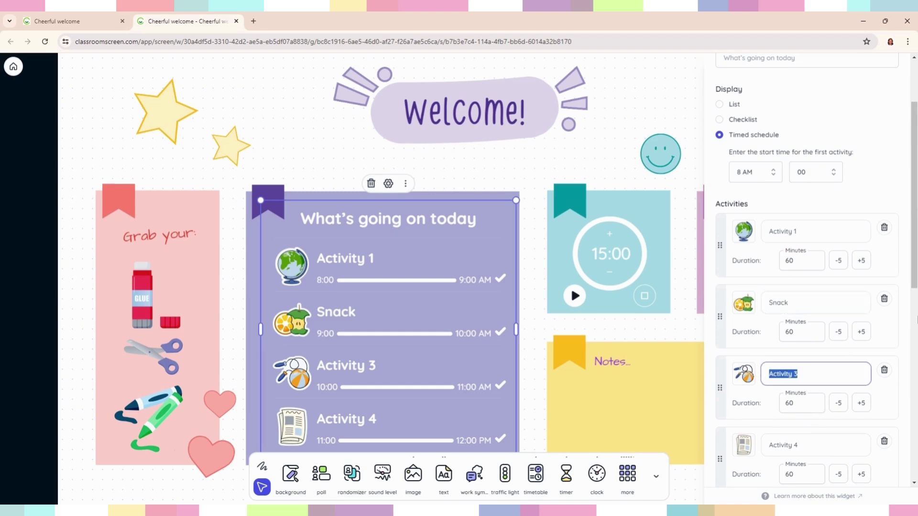
text(PE)
key(BackSpace)
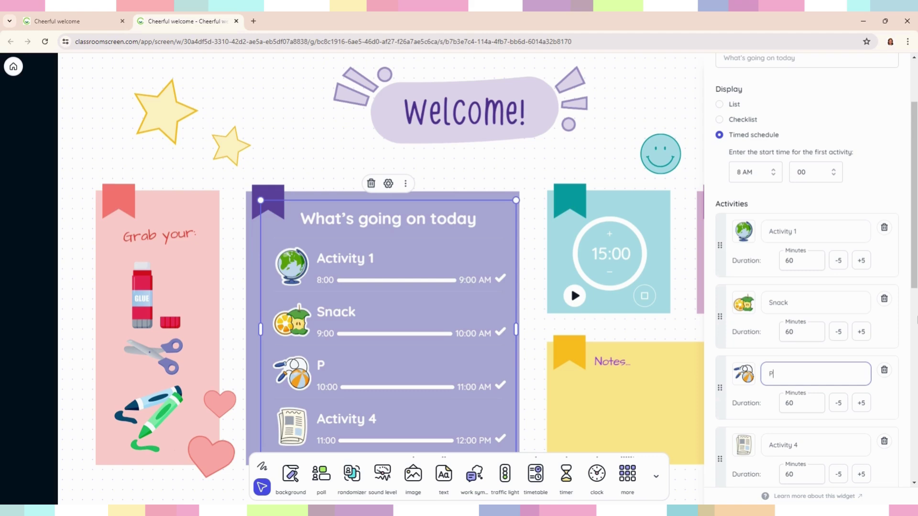
key(shift+Tab)
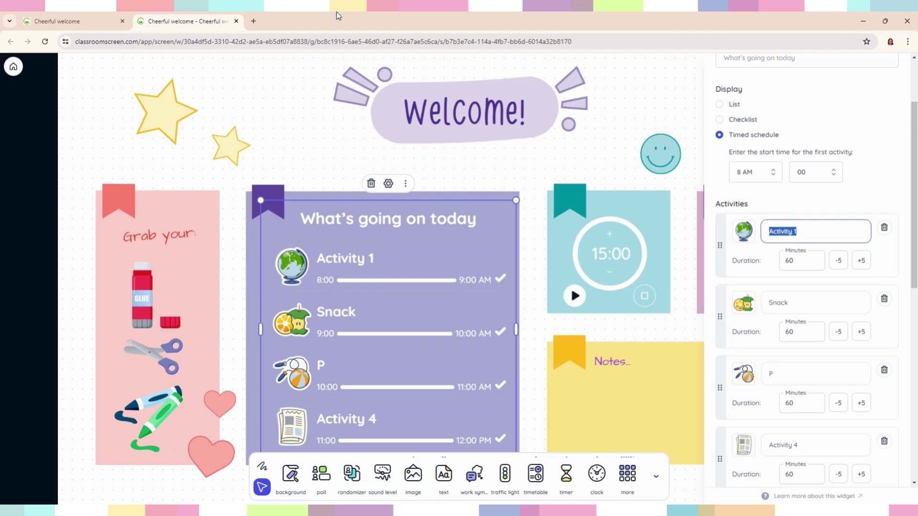
text(Craft)
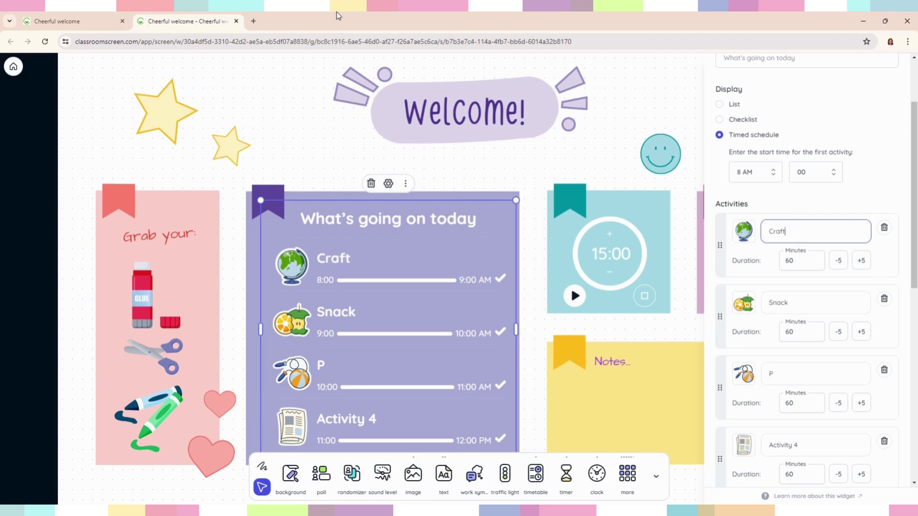
text(s)
Rename the third and fourth activities to Recess and Reading.
click(788, 372)
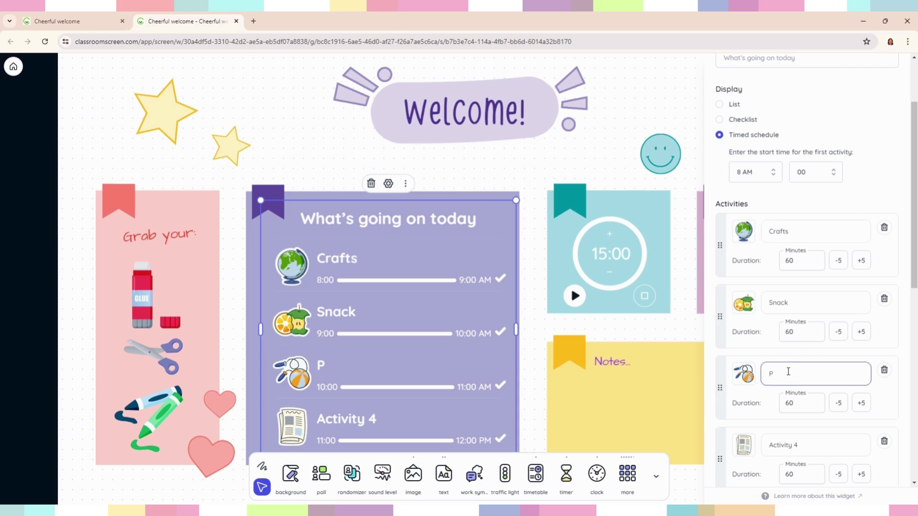
key(BackSpace)
text(Recess)
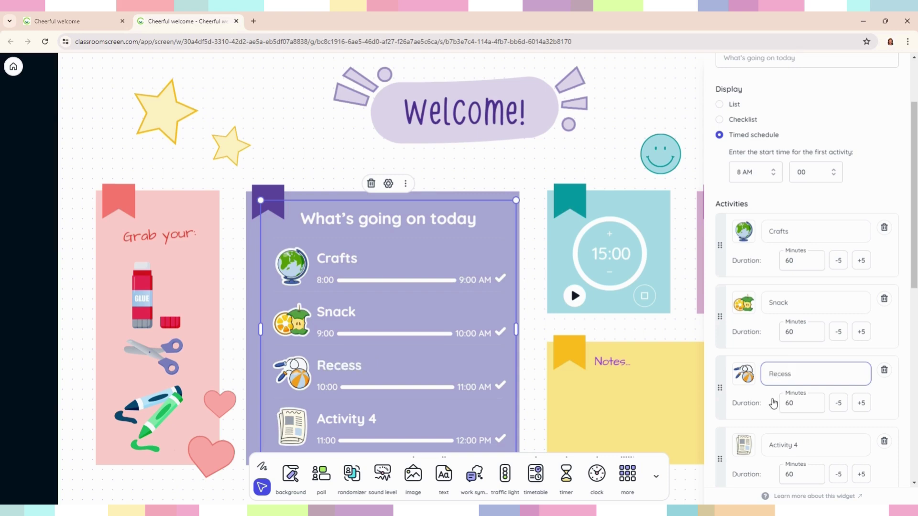
scroll(773, 404, down, 1)
drag(789, 399, 750, 403)
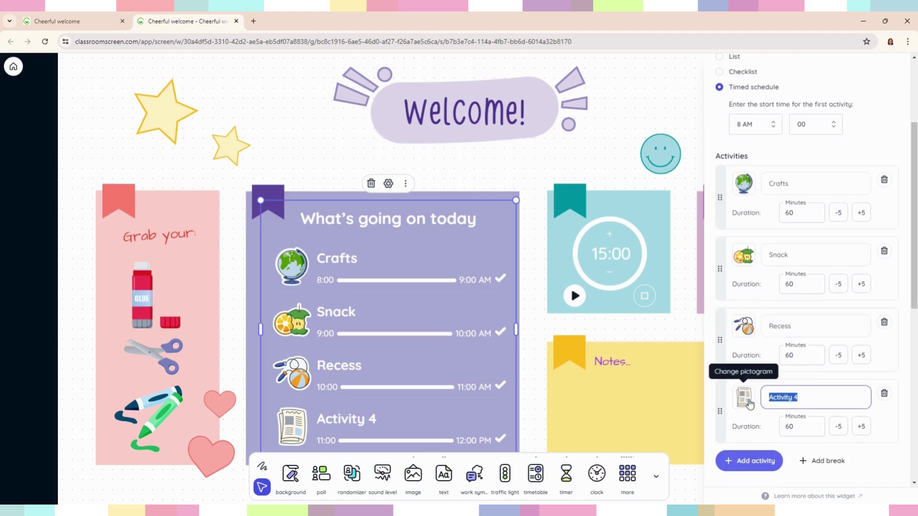
text(Reading)
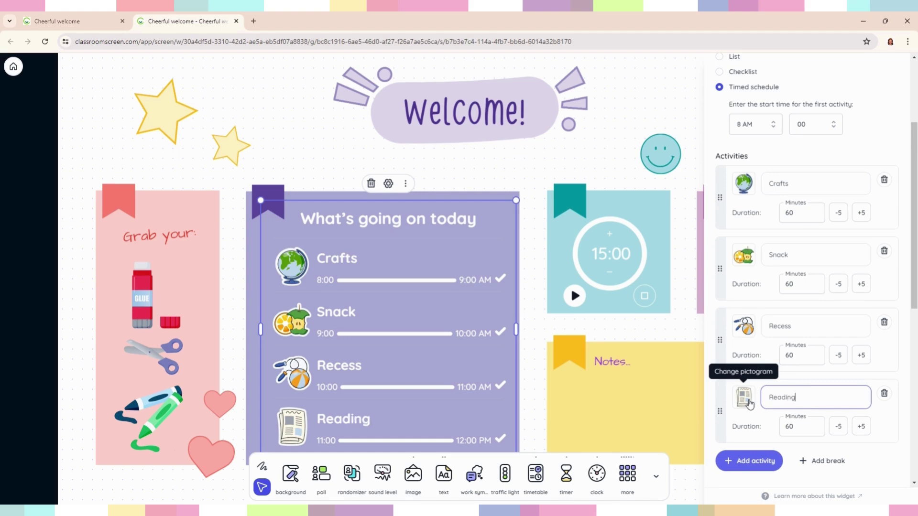
Give the Crafts activity the Crafting picture found by searching 'craft'.
click(740, 183)
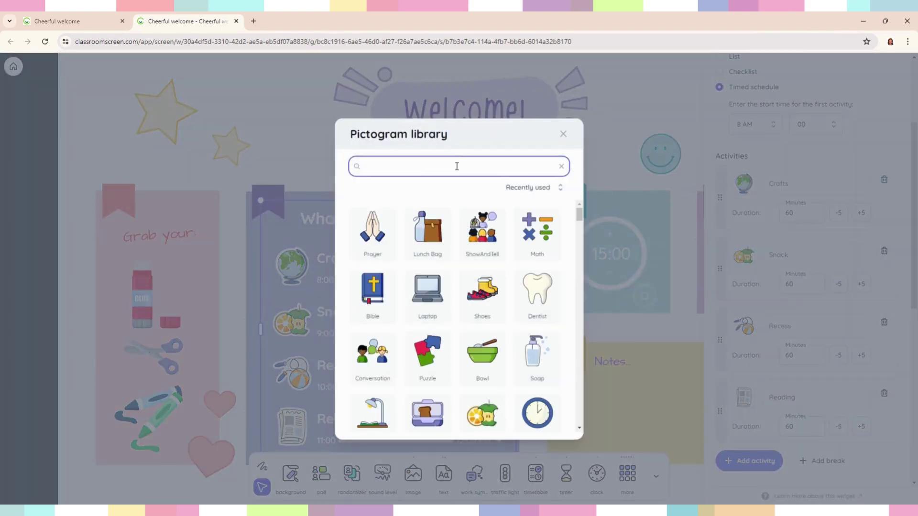
text(craft)
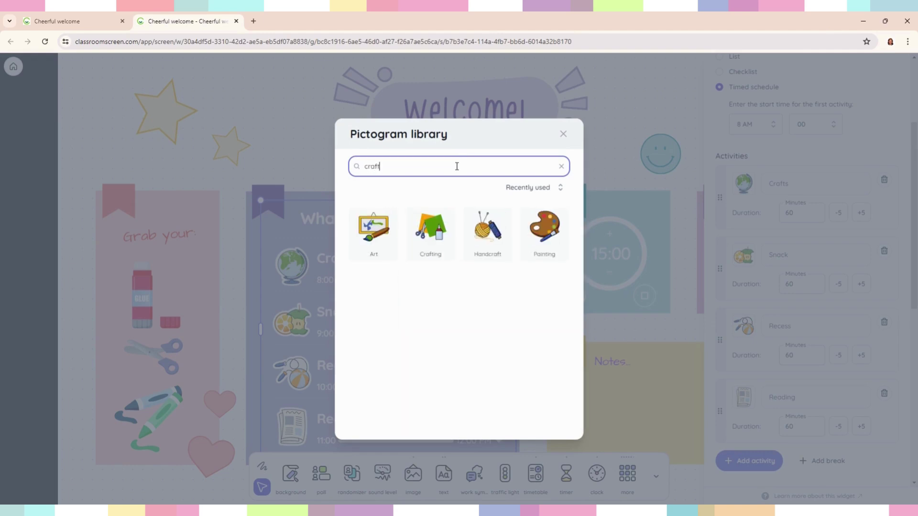
click(429, 231)
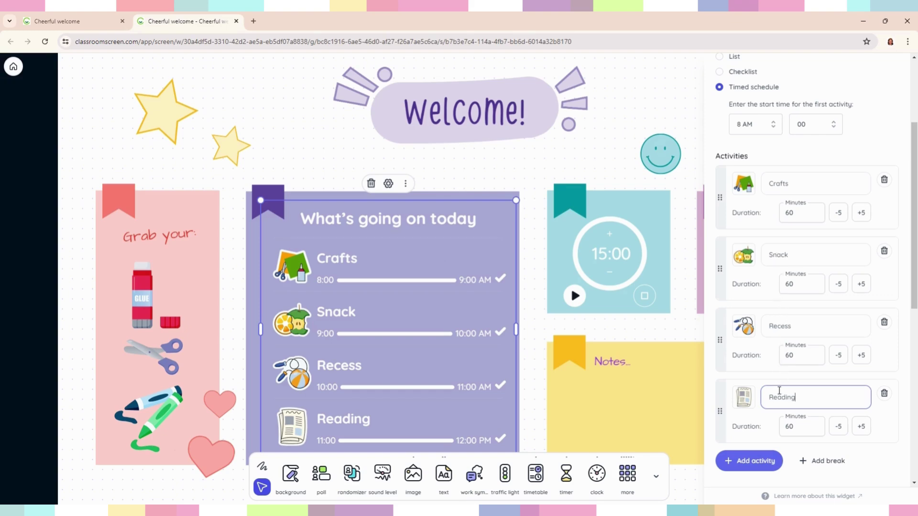
Give Reading the open-book picture from a 'read' search, leaving Snack's picture unchanged.
click(744, 396)
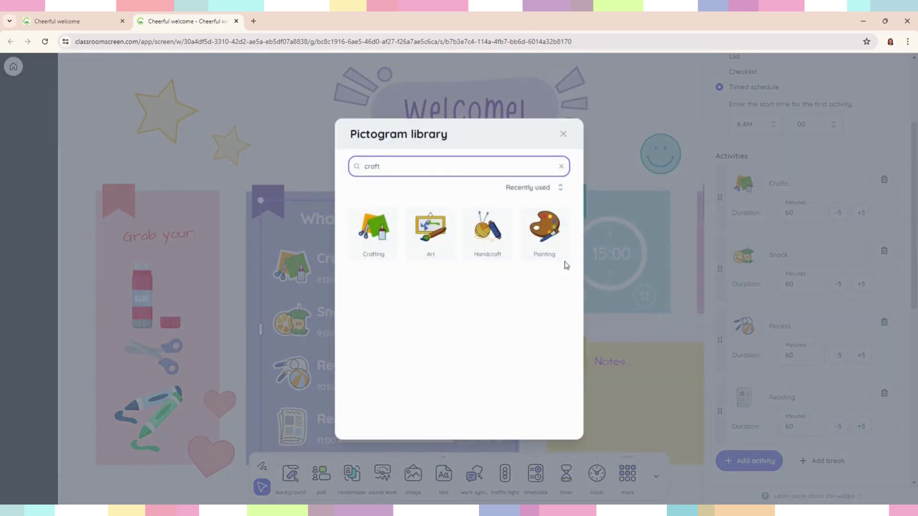
drag(452, 169, 342, 168)
text(read)
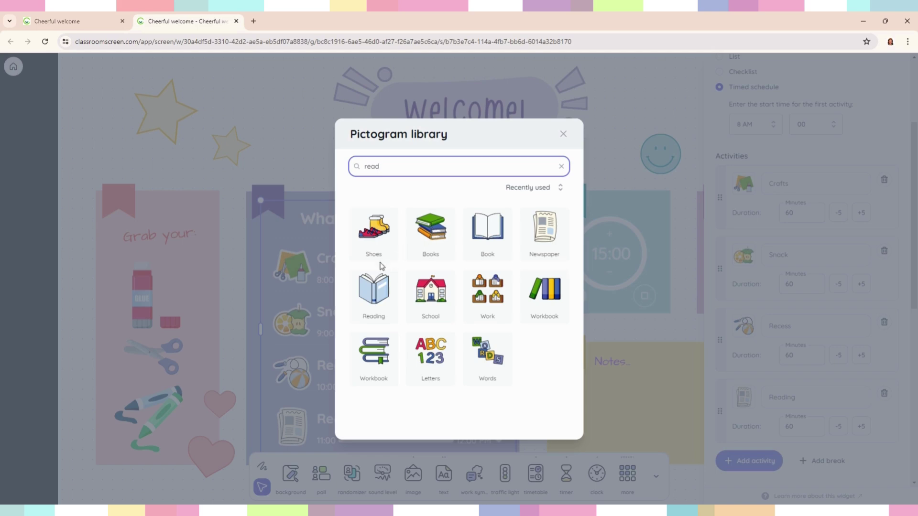
click(373, 295)
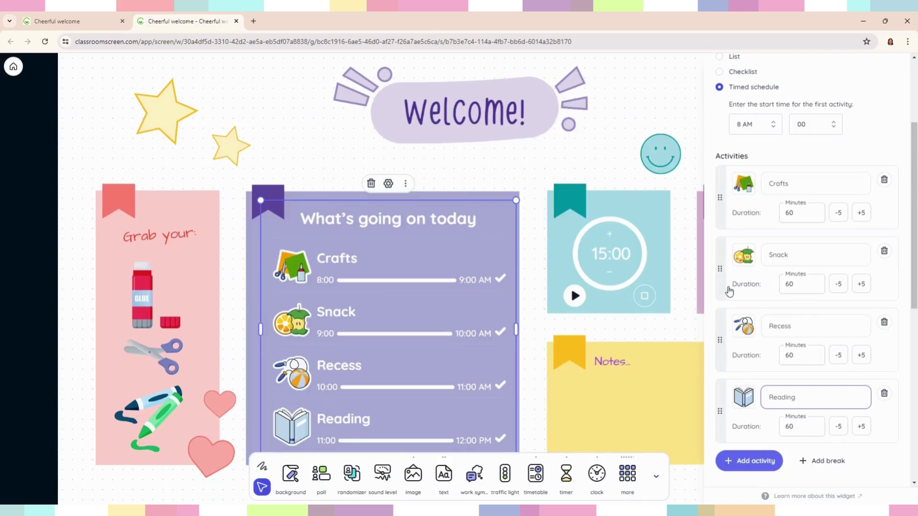
click(743, 254)
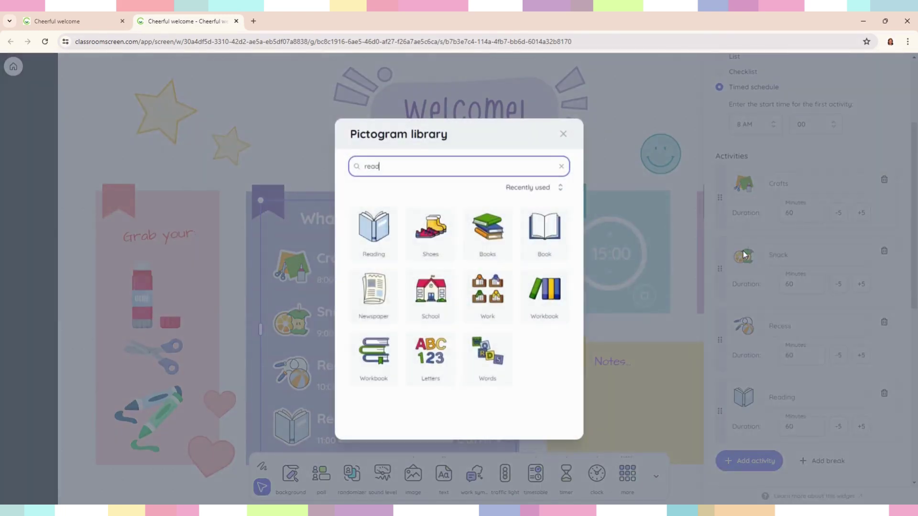
click(563, 135)
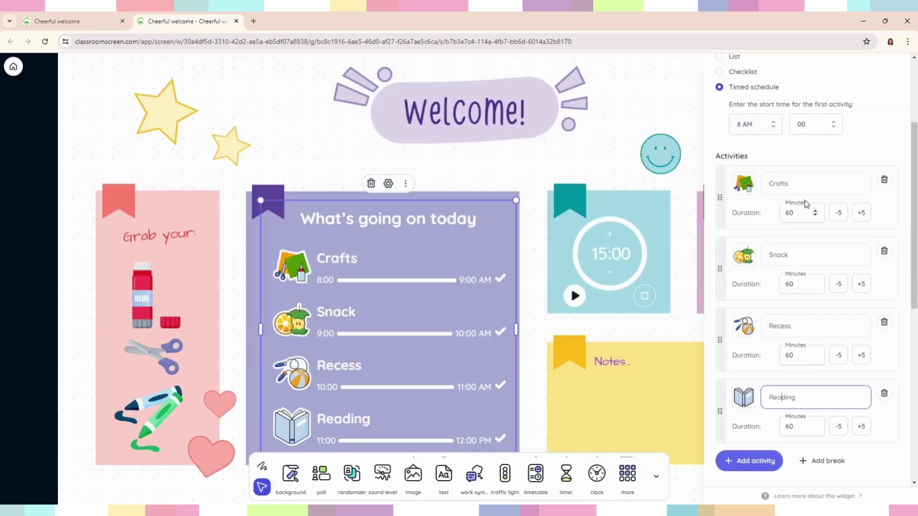
Close the timetable settings, check the clock's settings, and click into and out of Notes.
click(634, 118)
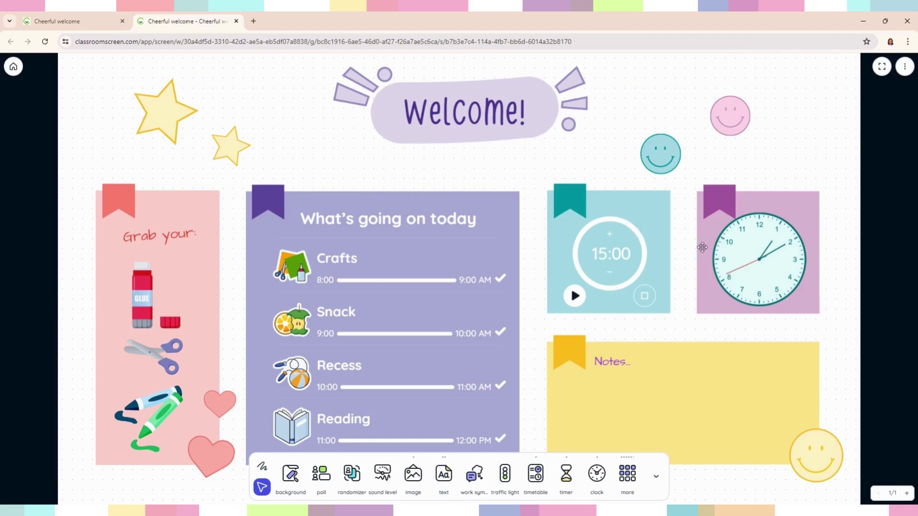
click(716, 254)
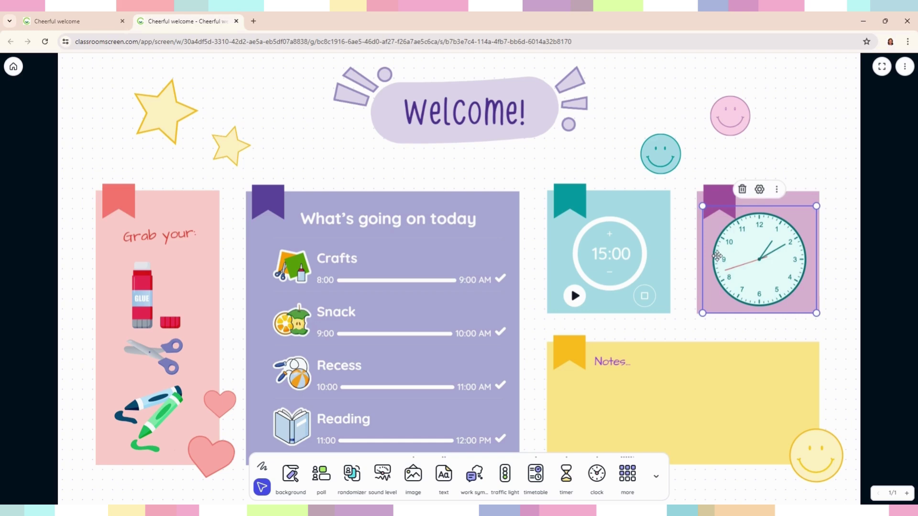
click(760, 190)
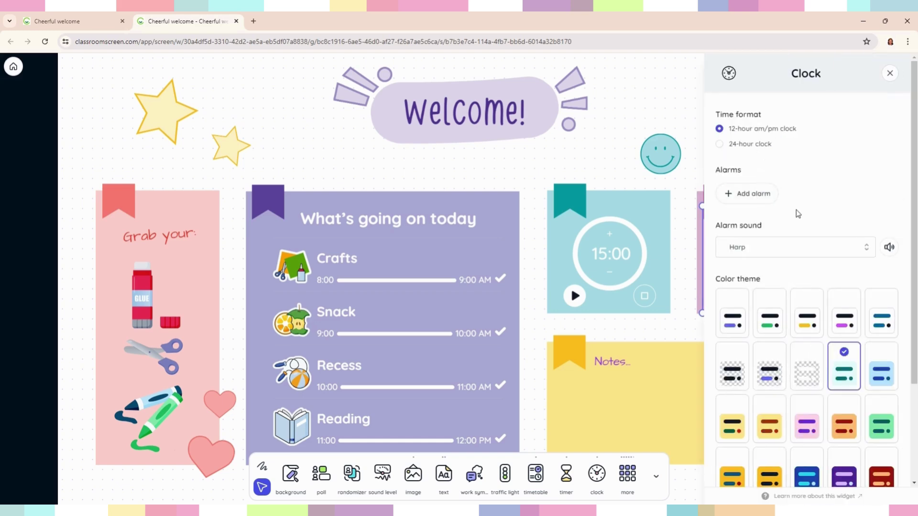
scroll(796, 210, down, 3)
scroll(796, 210, up, 3)
click(887, 75)
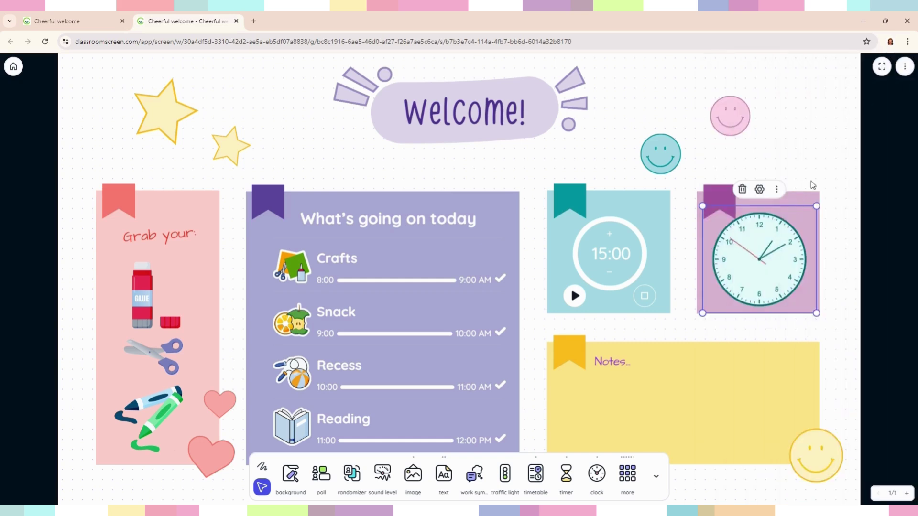
click(660, 421)
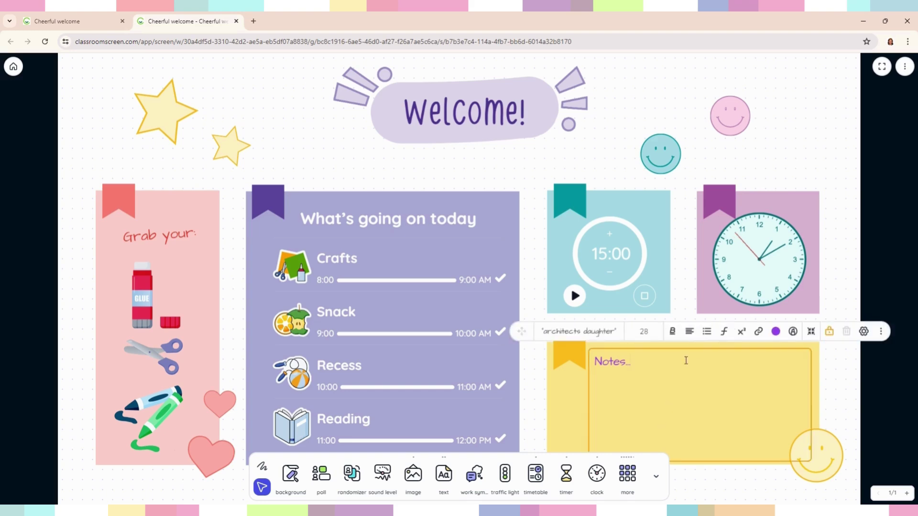
click(825, 359)
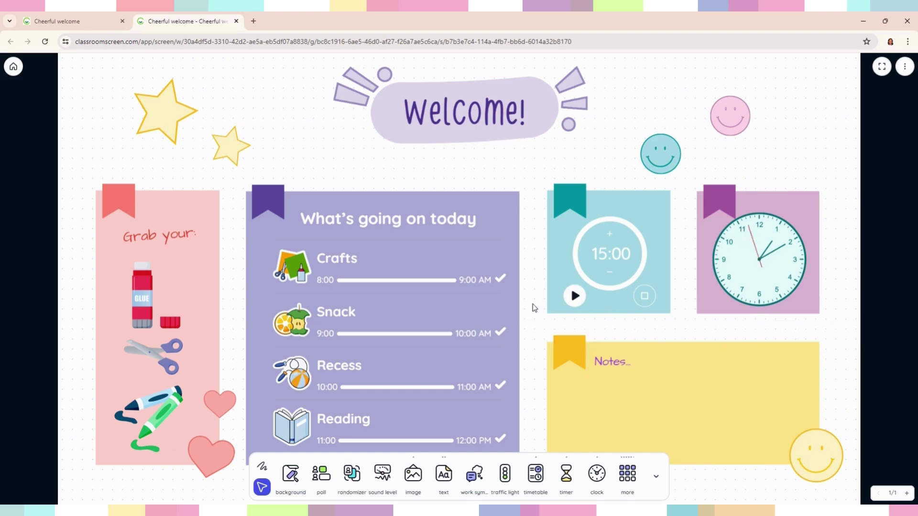
click(882, 66)
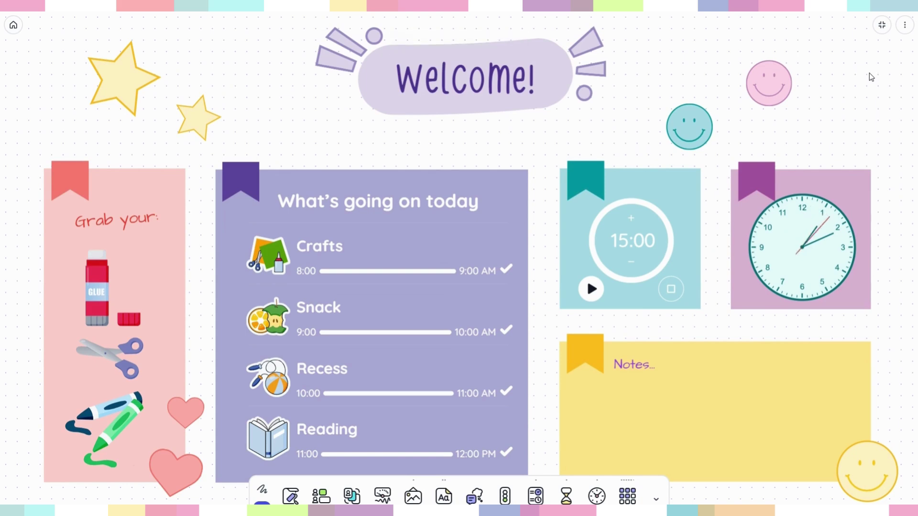
click(881, 26)
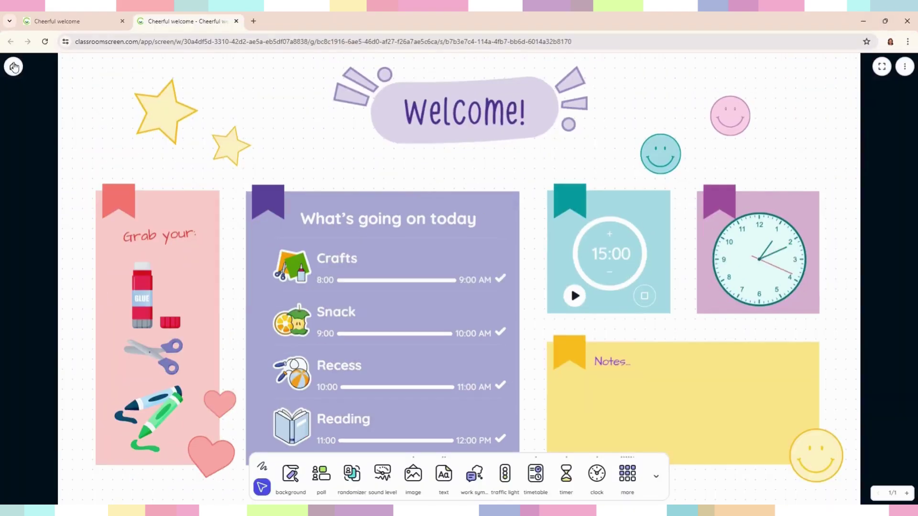
Return to the workspace overview and open the Let's play Boggle! template from the Template library.
click(11, 41)
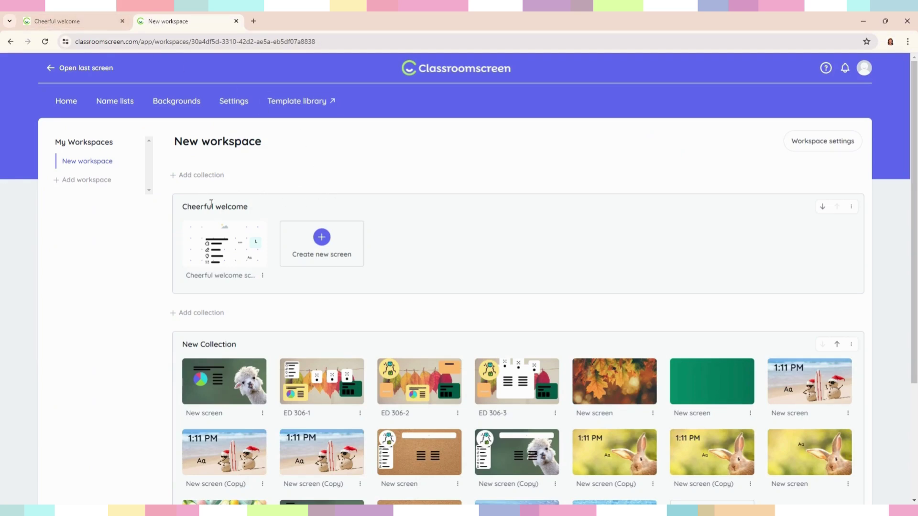
scroll(360, 200, down, 3)
scroll(362, 204, up, 1)
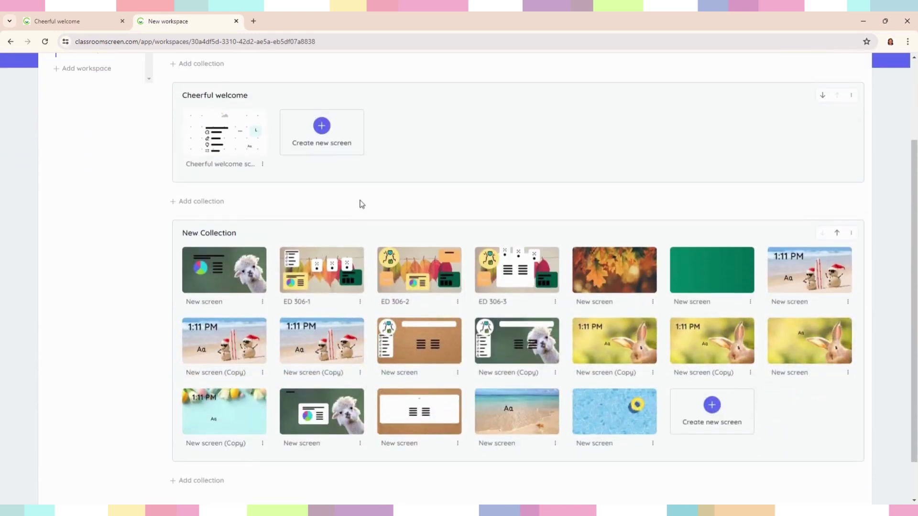
scroll(362, 204, up, 2)
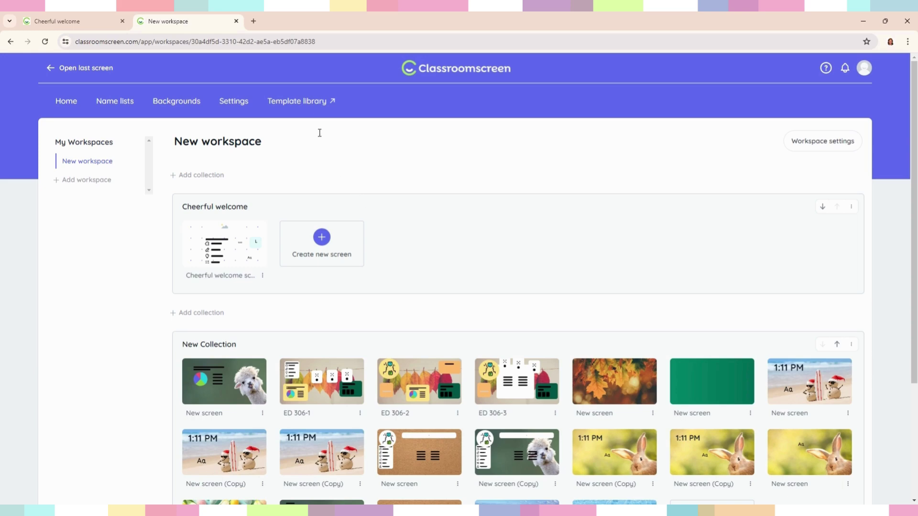
click(320, 103)
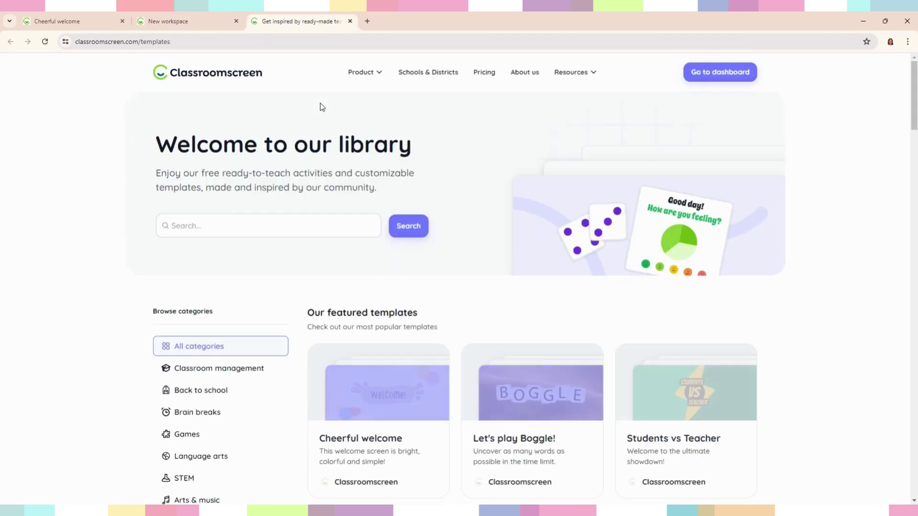
scroll(390, 125, down, 1)
scroll(390, 126, down, 2)
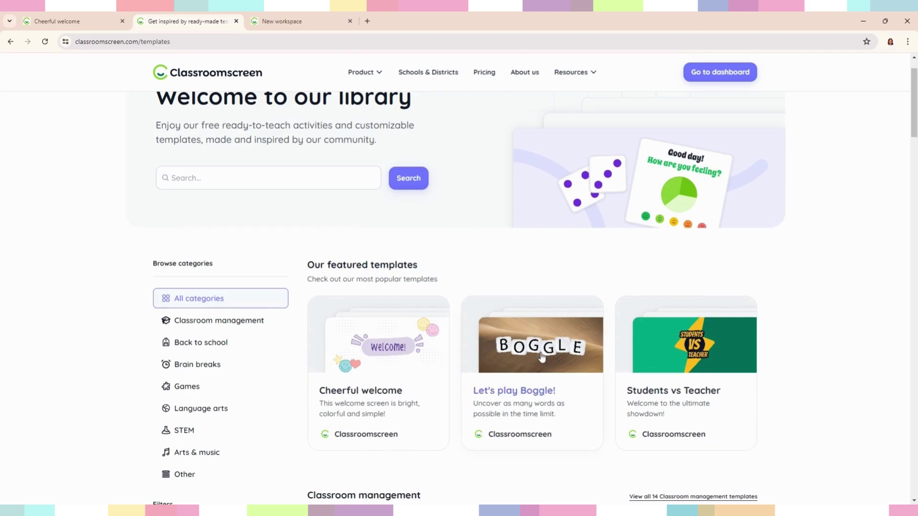
click(542, 356)
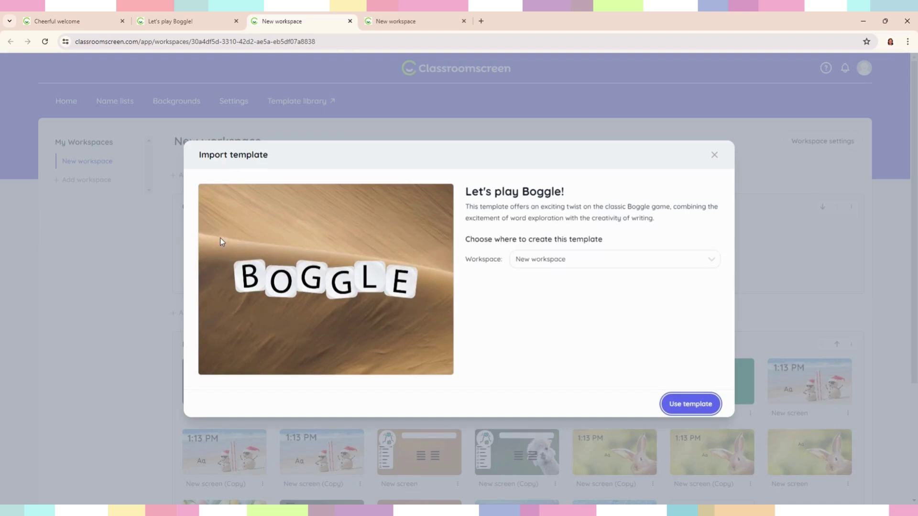
Import the Boggle screens, run the timer, trace four pink word paths including ROSE, then reset it to 02:00.
click(679, 405)
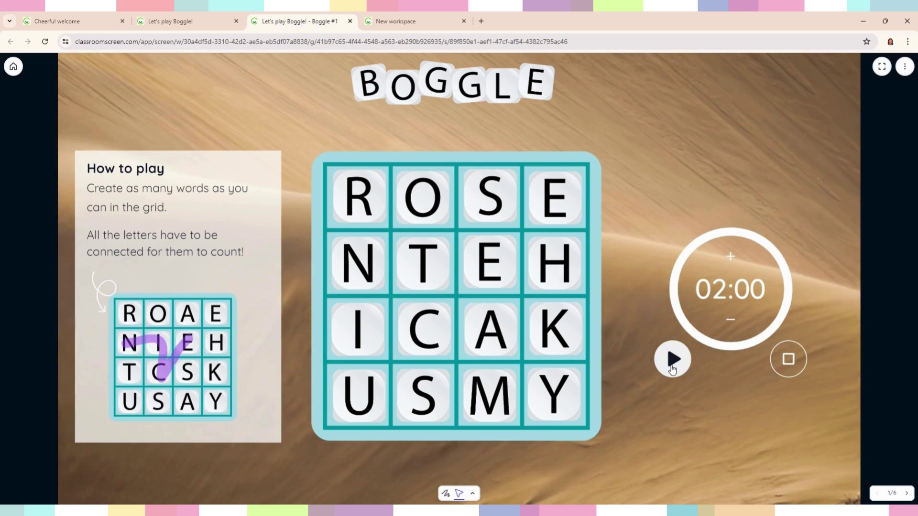
click(673, 366)
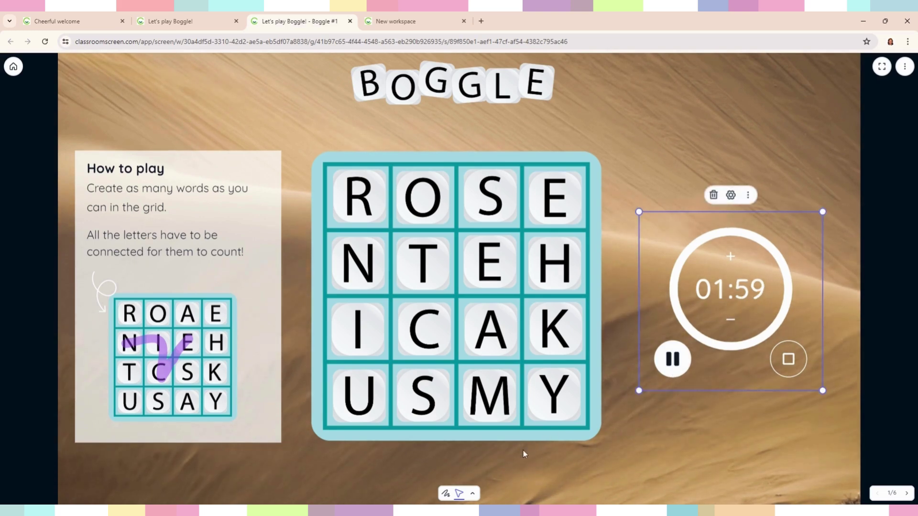
click(445, 494)
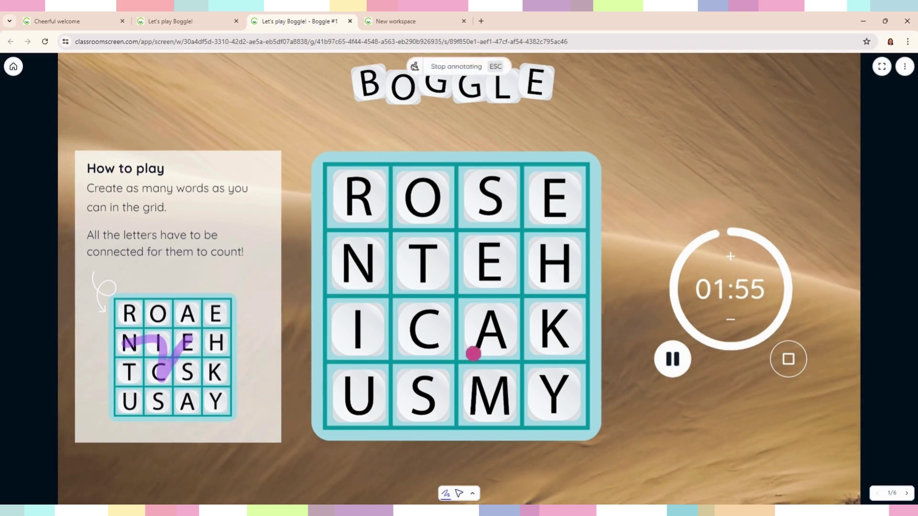
mouse_move(427, 332)
mouse_down()
mouse_move(548, 327)
mouse_move(497, 265)
mouse_up()
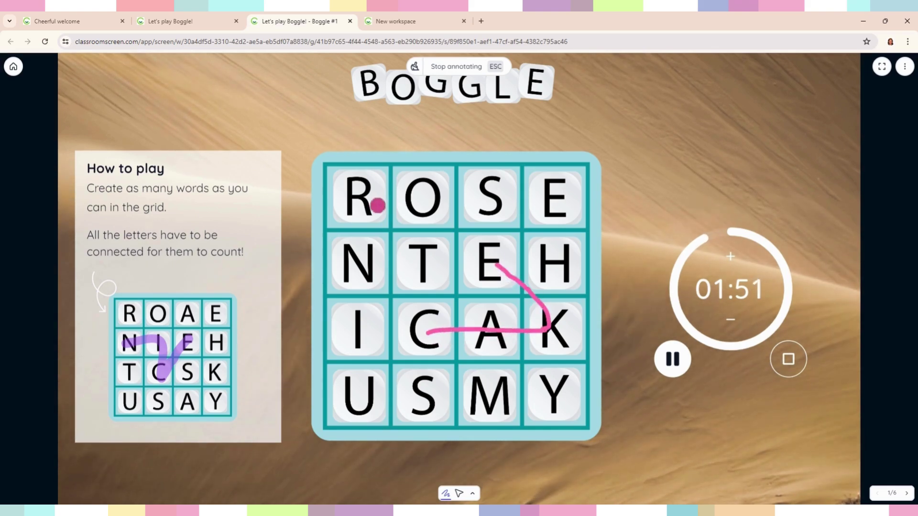
drag(362, 196, 568, 195)
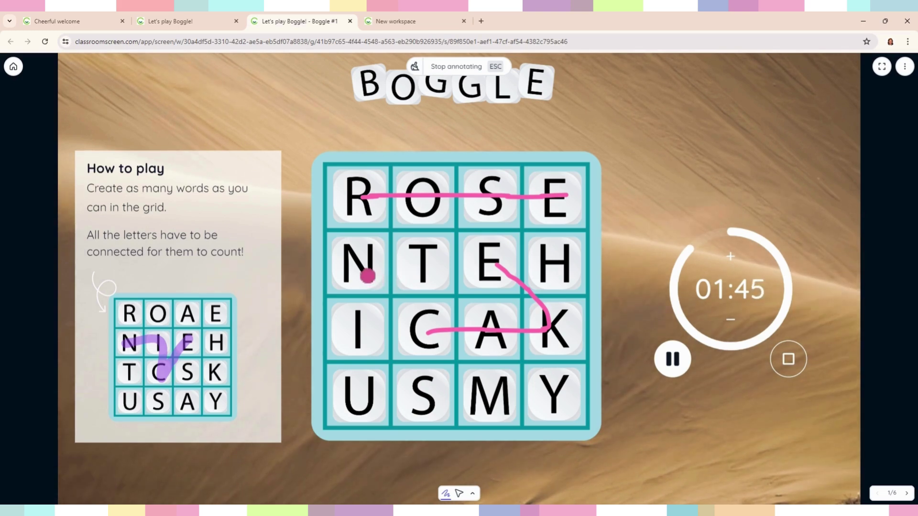
mouse_move(364, 272)
mouse_down()
mouse_move(353, 325)
mouse_move(417, 312)
mouse_move(474, 277)
mouse_move(476, 266)
mouse_up()
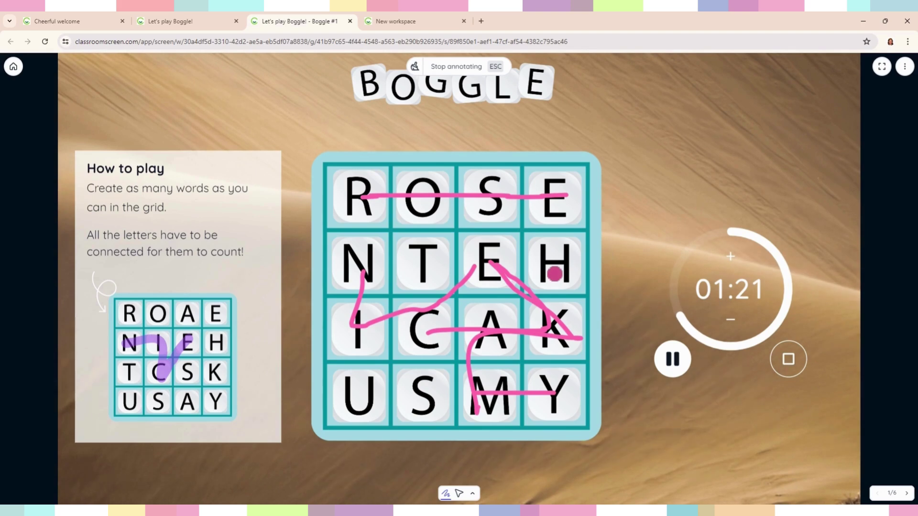
mouse_move(555, 274)
mouse_down()
mouse_move(536, 264)
mouse_move(481, 276)
mouse_move(486, 317)
mouse_move(420, 268)
mouse_up()
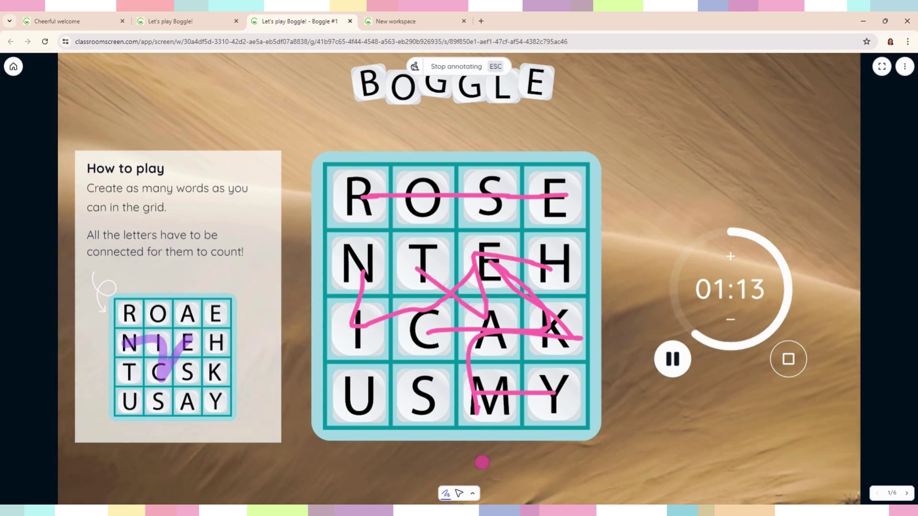
click(460, 494)
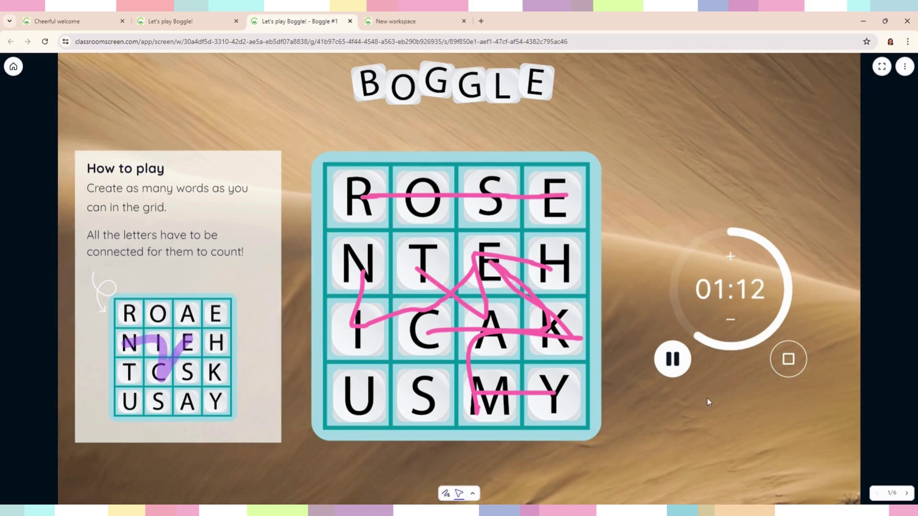
click(782, 360)
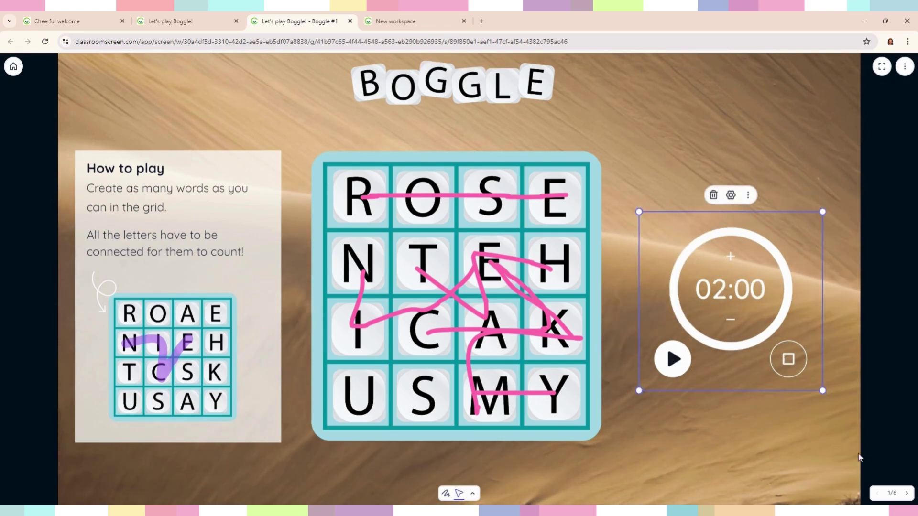
Page forward through the Boggle screens until the counter reads 6/6.
click(907, 494)
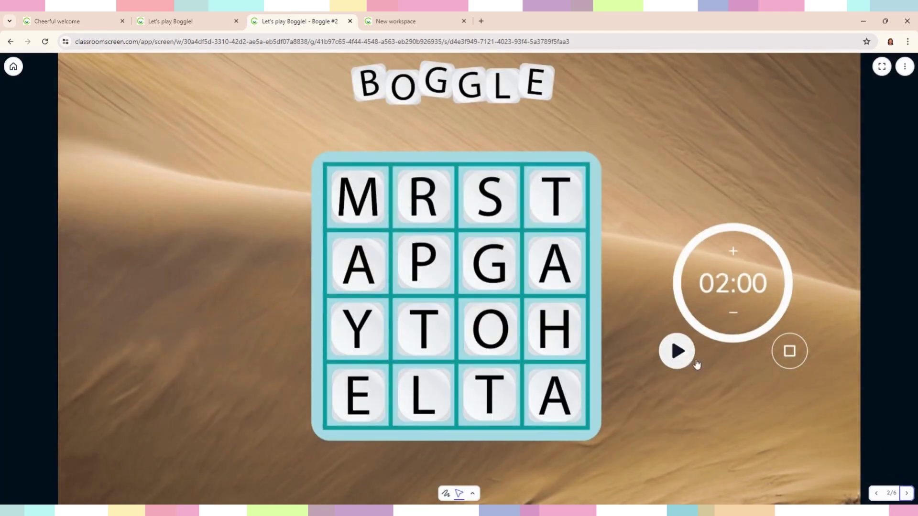
click(907, 493)
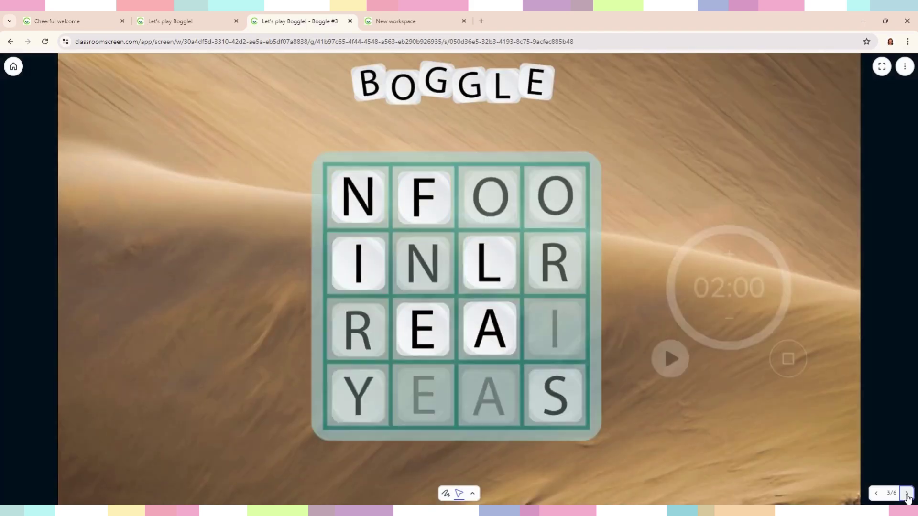
click(906, 494)
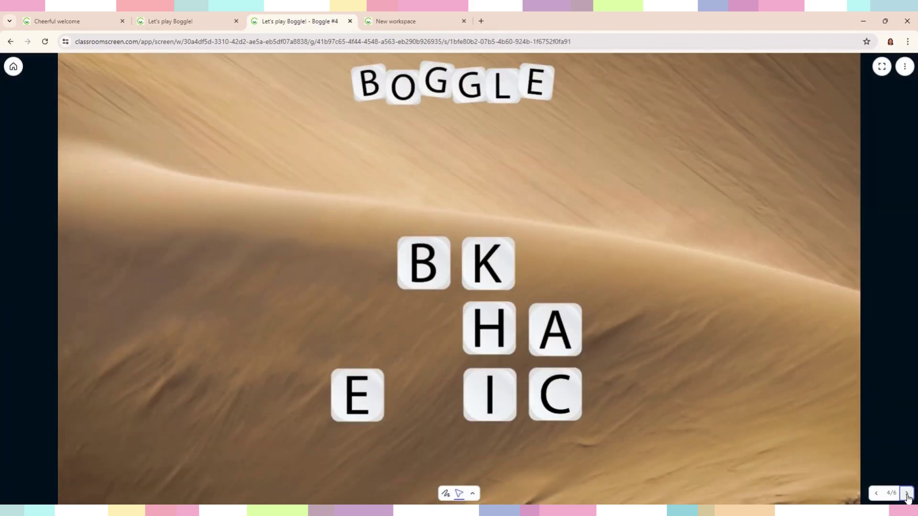
click(907, 494)
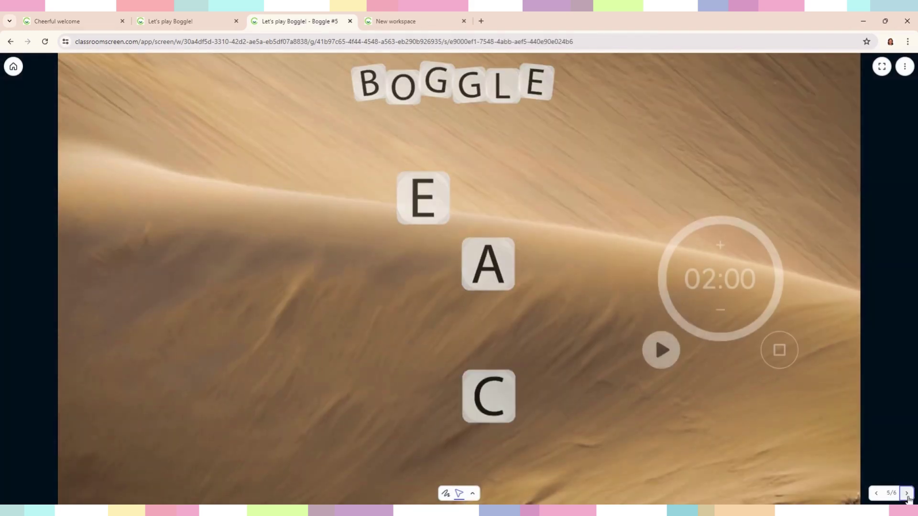
click(907, 494)
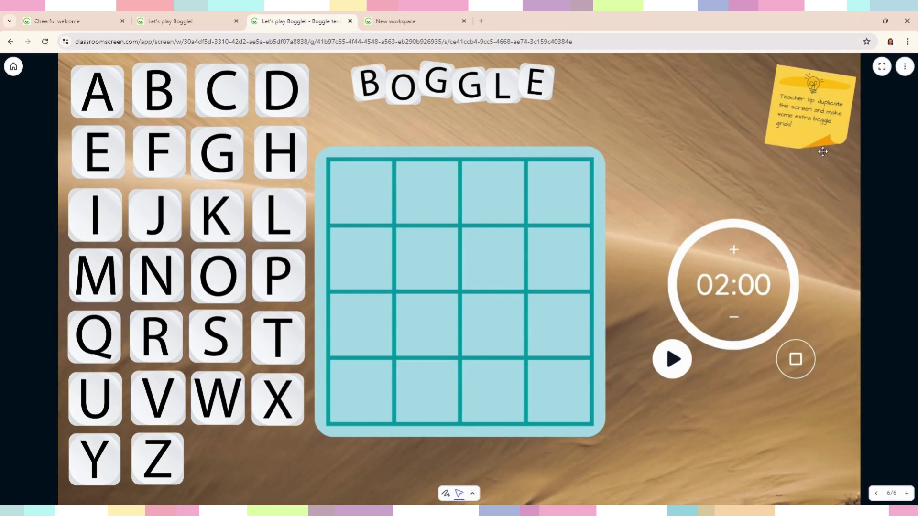
Drag the D tile into the grid's top-left cell and G into row two, column two.
drag(287, 92, 360, 193)
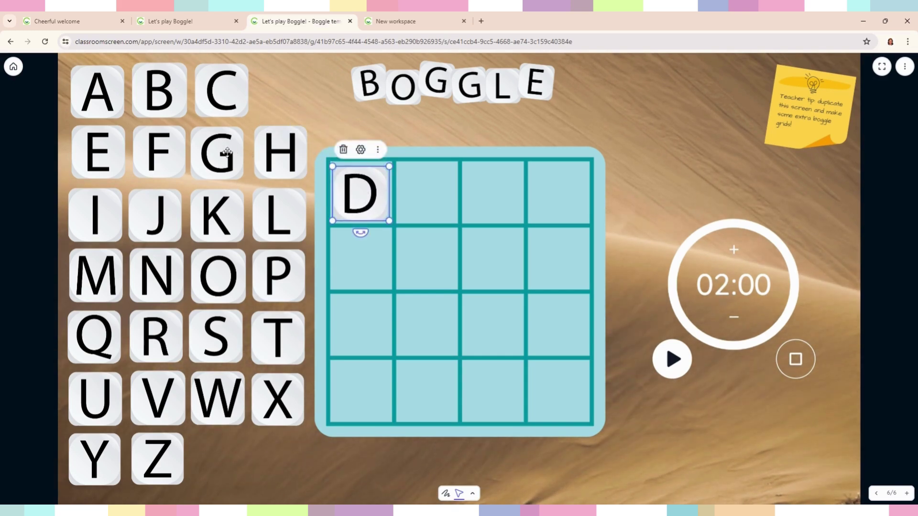
drag(224, 152, 433, 256)
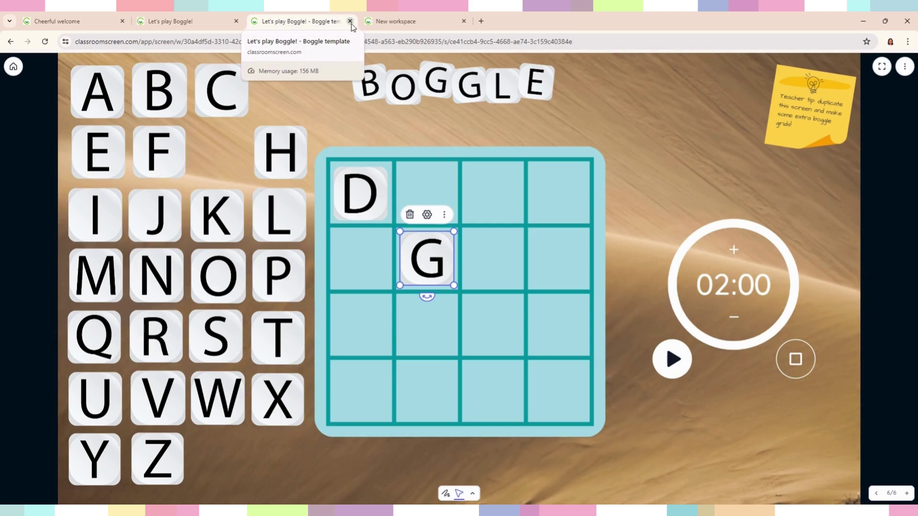
Close the Boggle tab and open the For Fast Finishers card under Classroom management templates.
click(351, 22)
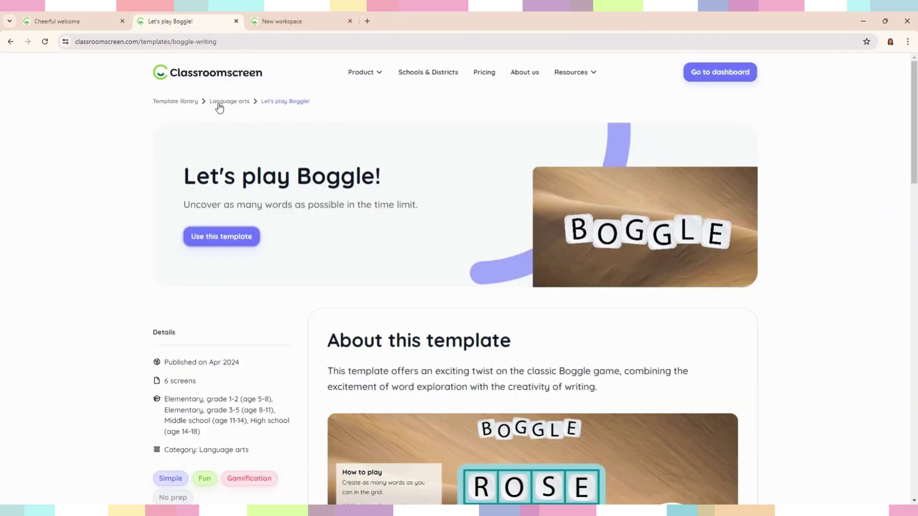
click(174, 101)
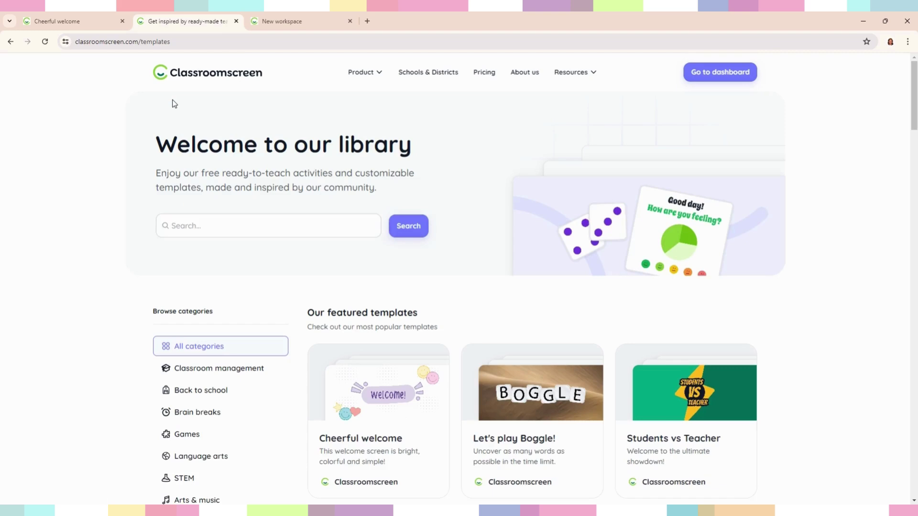
scroll(525, 282, down, 2)
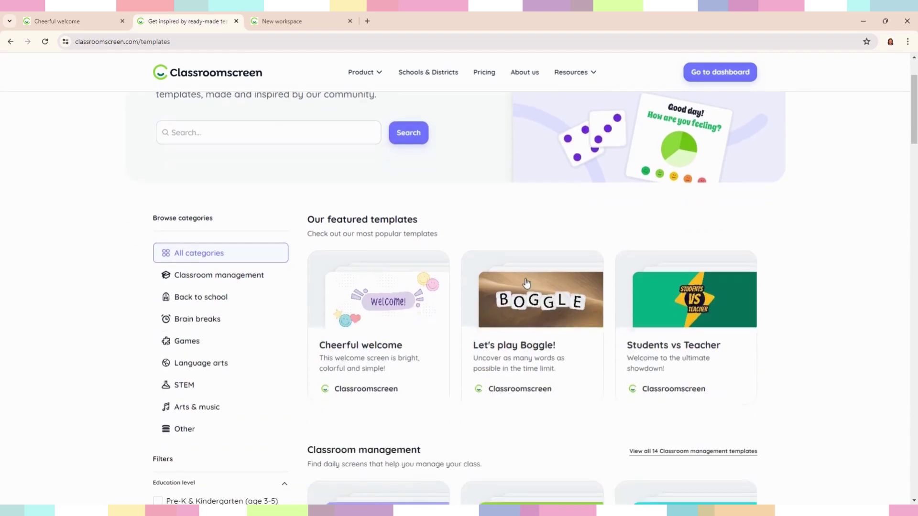
click(228, 276)
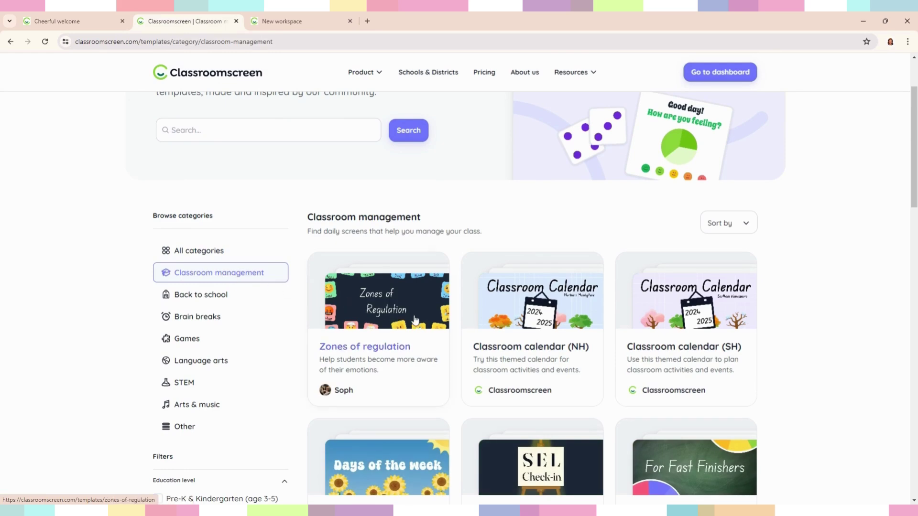
scroll(525, 327, down, 2)
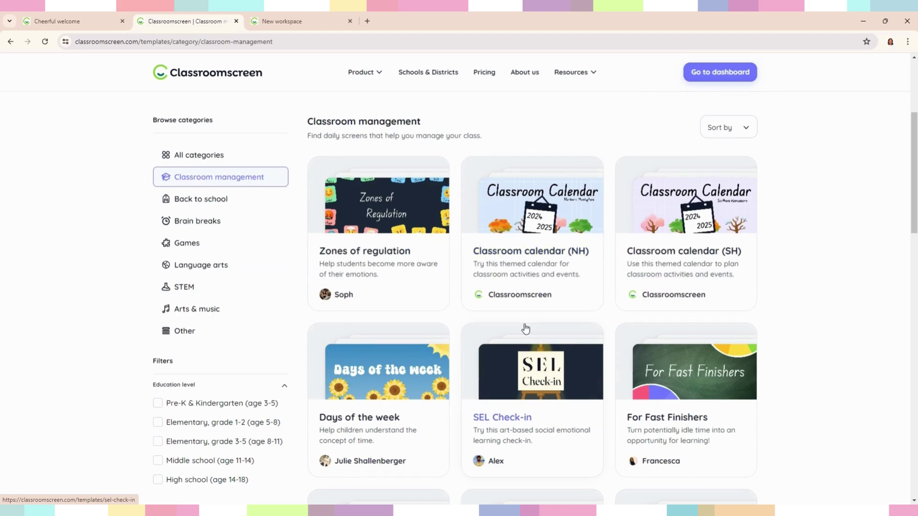
click(705, 397)
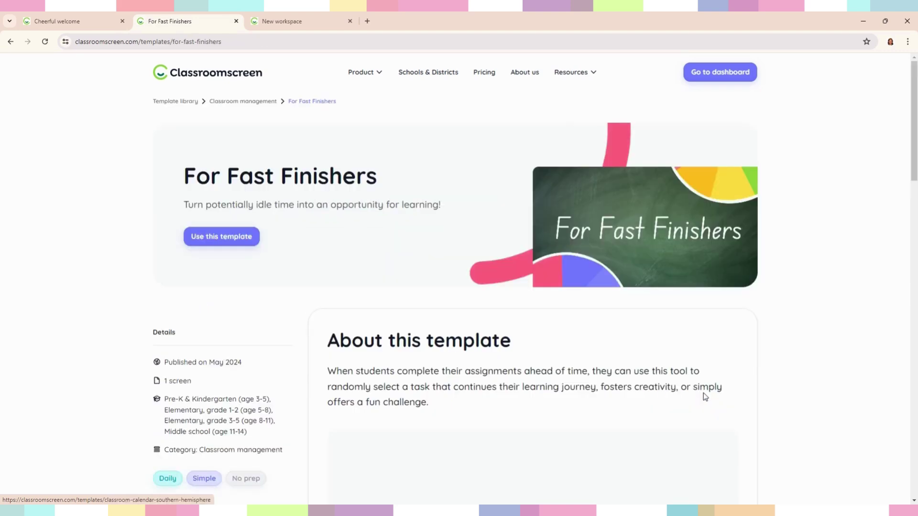
Import For Fast Finishers into New workspace and nudge the teacher-tip sticky note slightly.
click(222, 239)
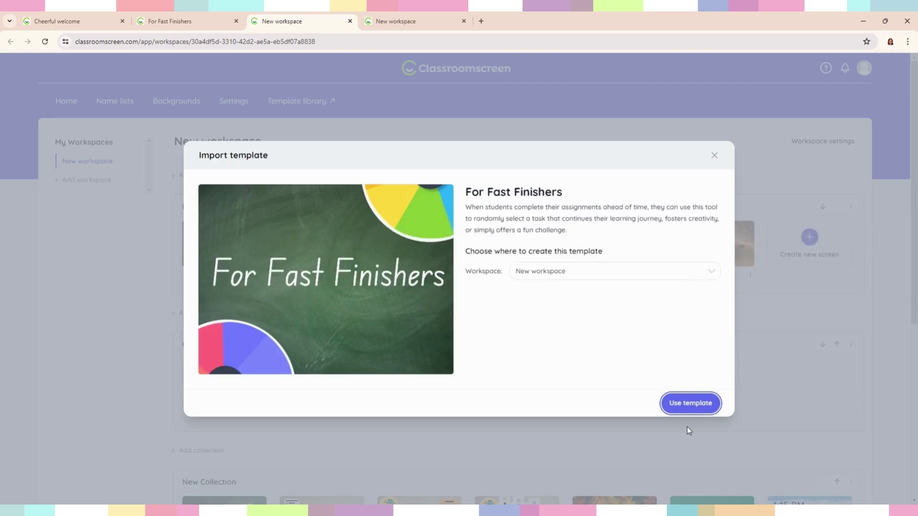
click(690, 406)
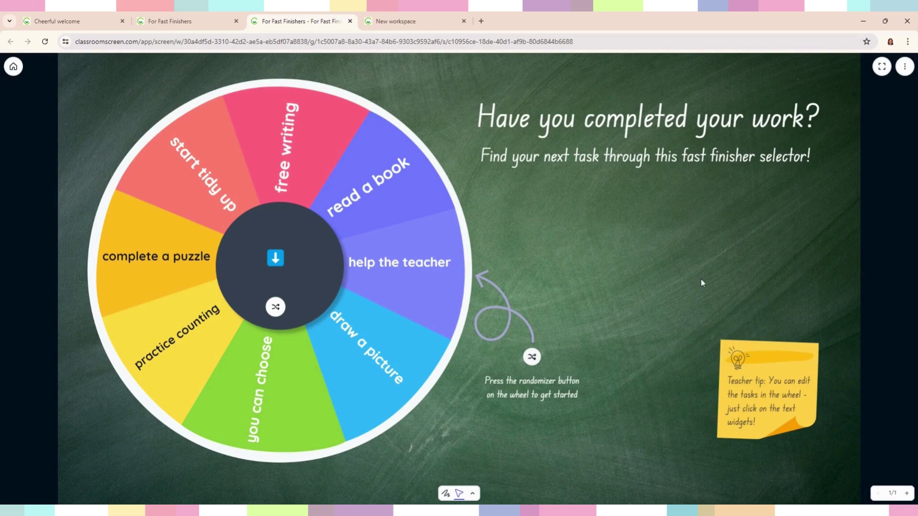
mouse_move(752, 418)
mouse_down()
mouse_move(711, 372)
mouse_move(745, 408)
mouse_up()
Select the spinner wheel, view and close its colour theme settings, then select the read a book label and the randomizer.
click(389, 190)
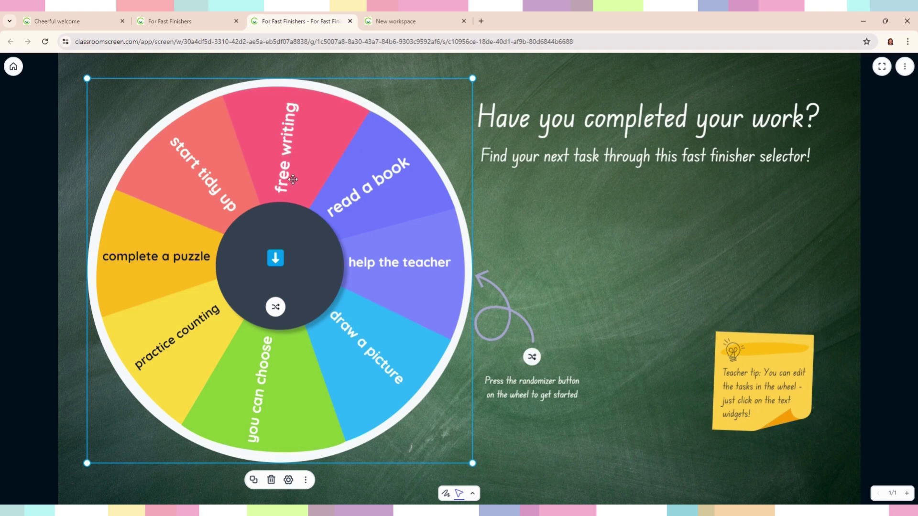
click(288, 481)
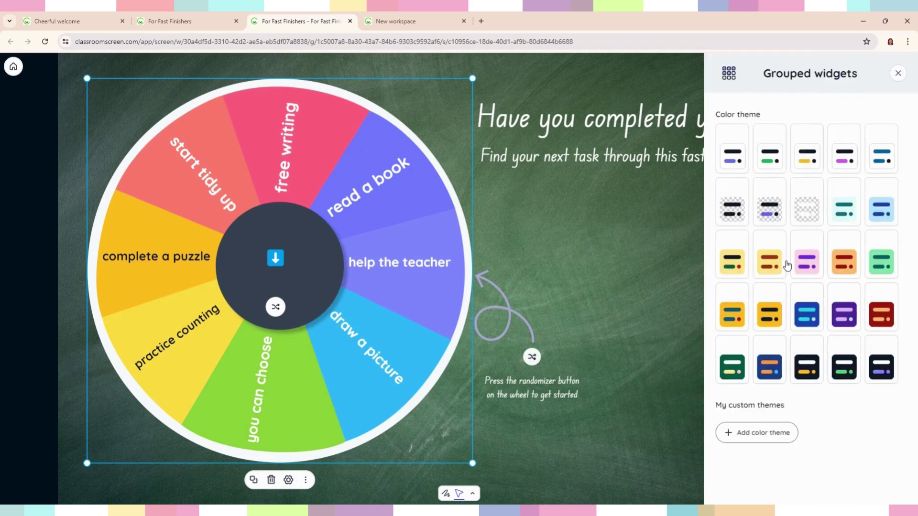
click(898, 74)
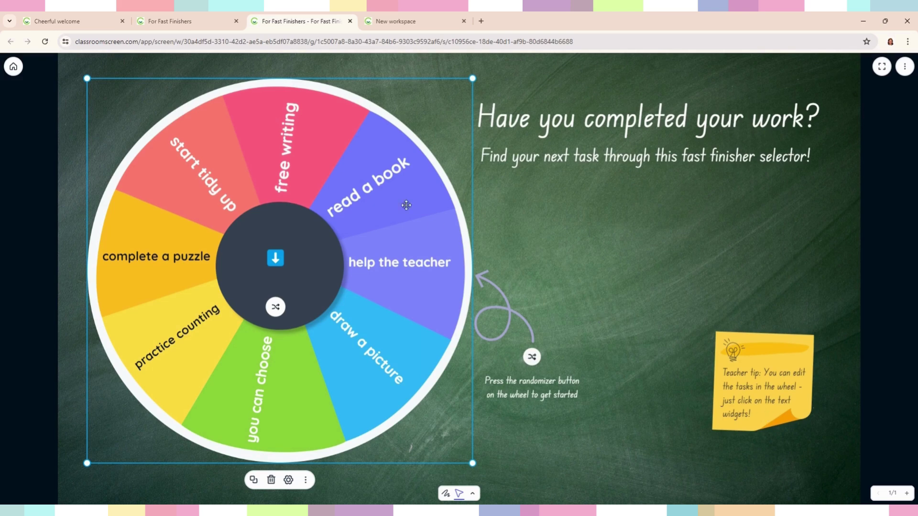
click(390, 194)
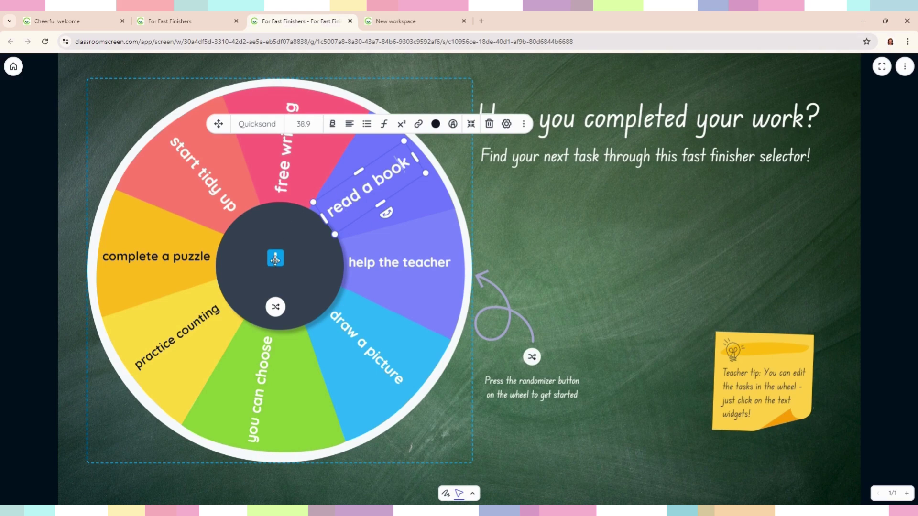
click(275, 259)
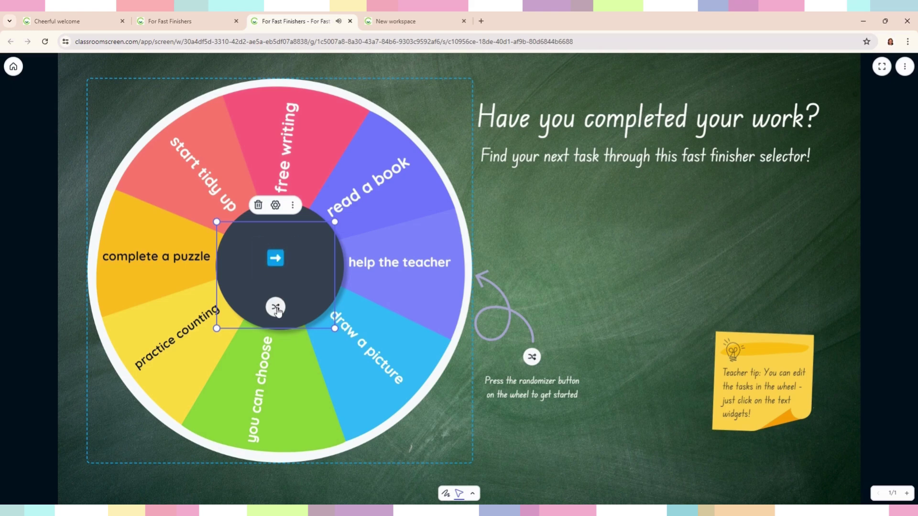
Review the randomizer's settings and list options, then close the settings panel.
click(276, 206)
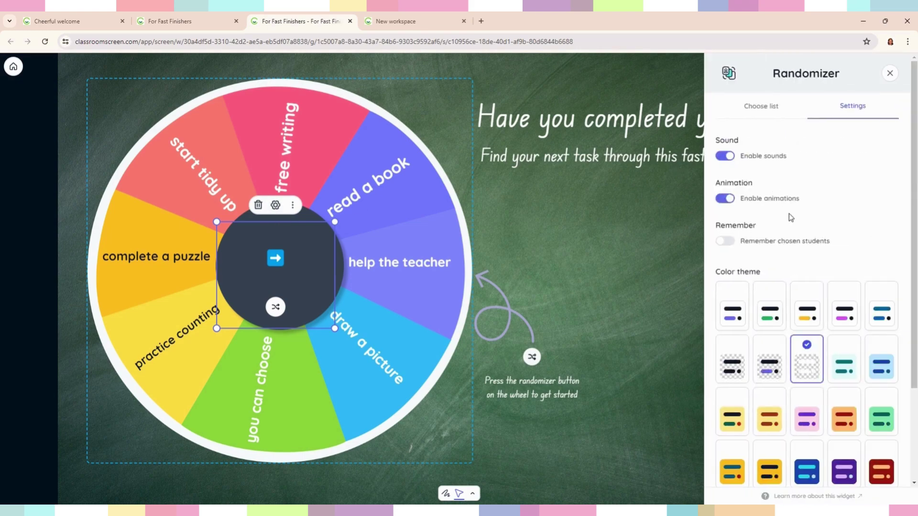
scroll(838, 245, down, 3)
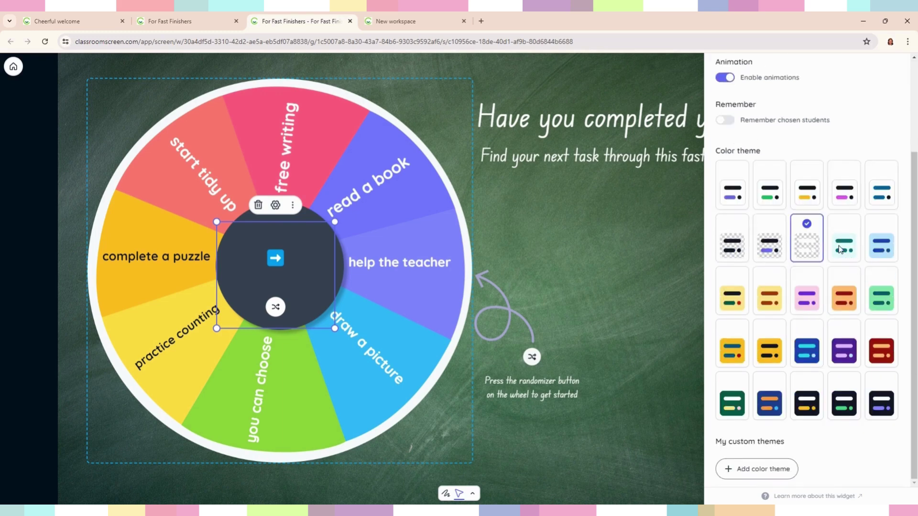
scroll(840, 248, up, 3)
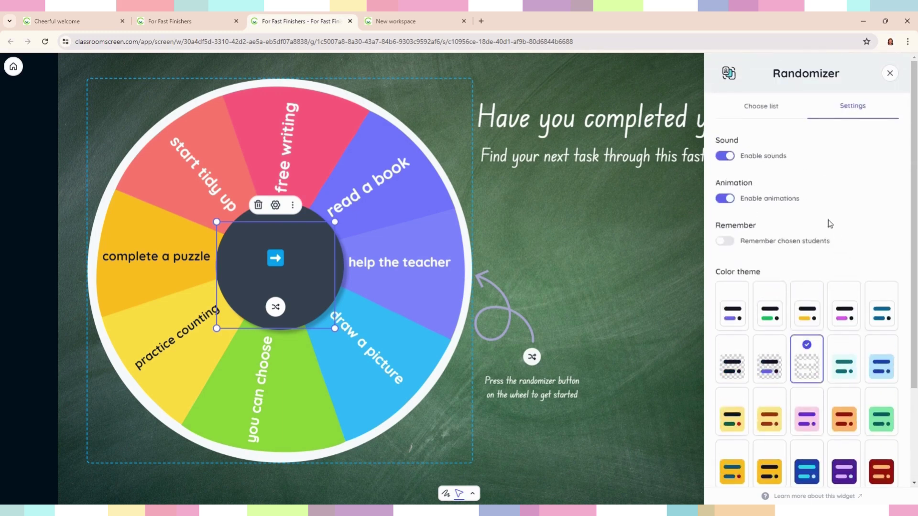
click(763, 107)
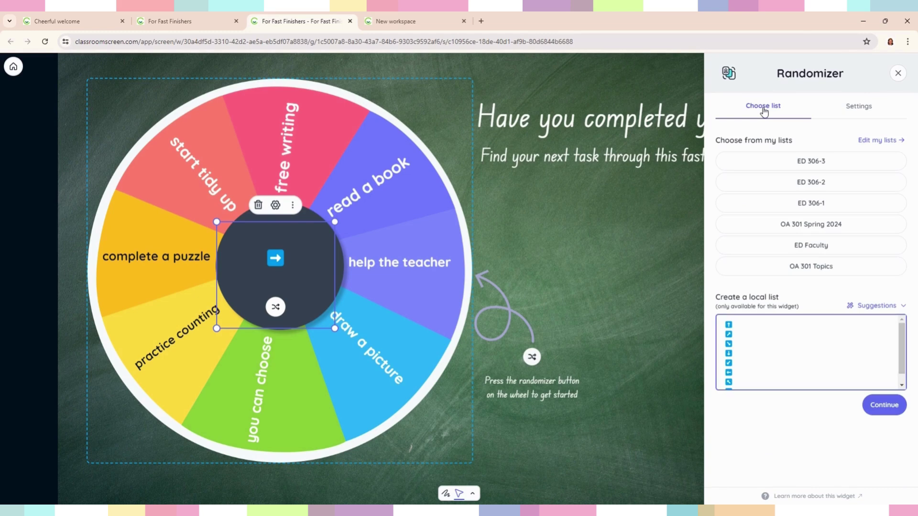
scroll(834, 342, down, 1)
scroll(834, 343, up, 1)
click(898, 73)
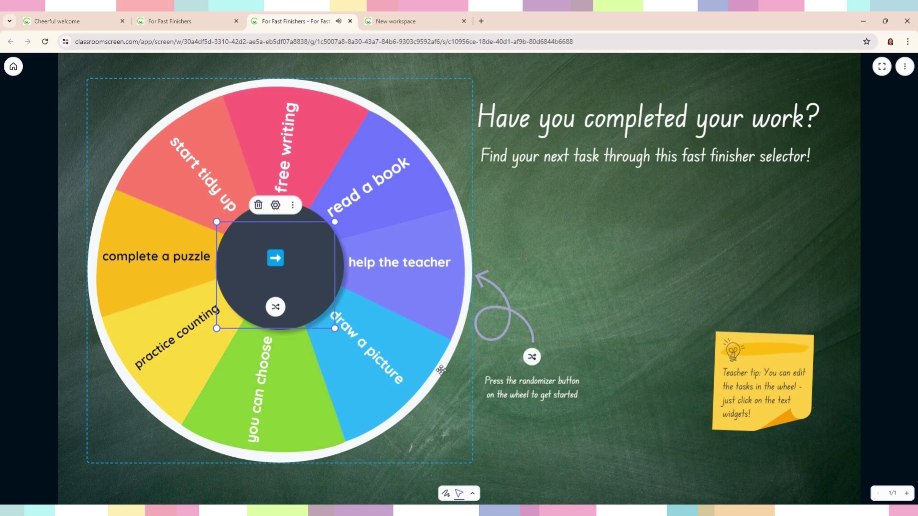
Trash the teacher-tip sticky note and select the spinner wheel.
click(781, 400)
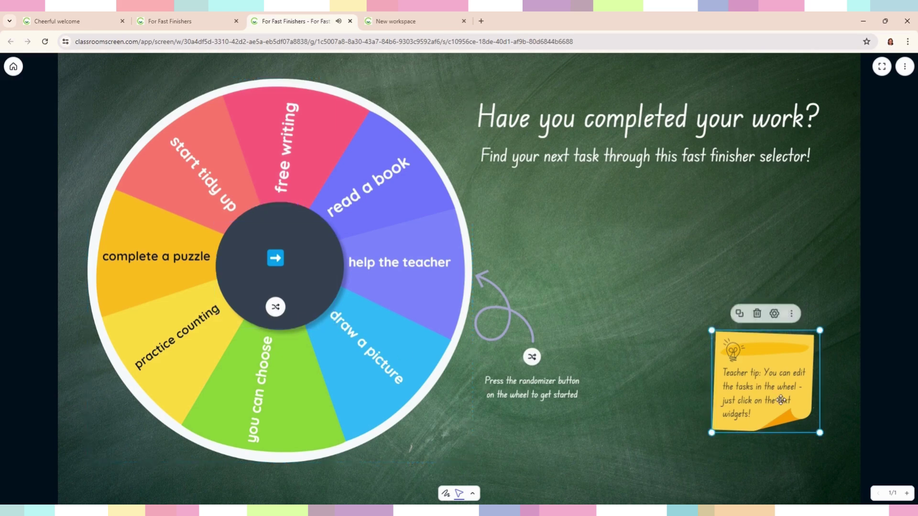
click(757, 314)
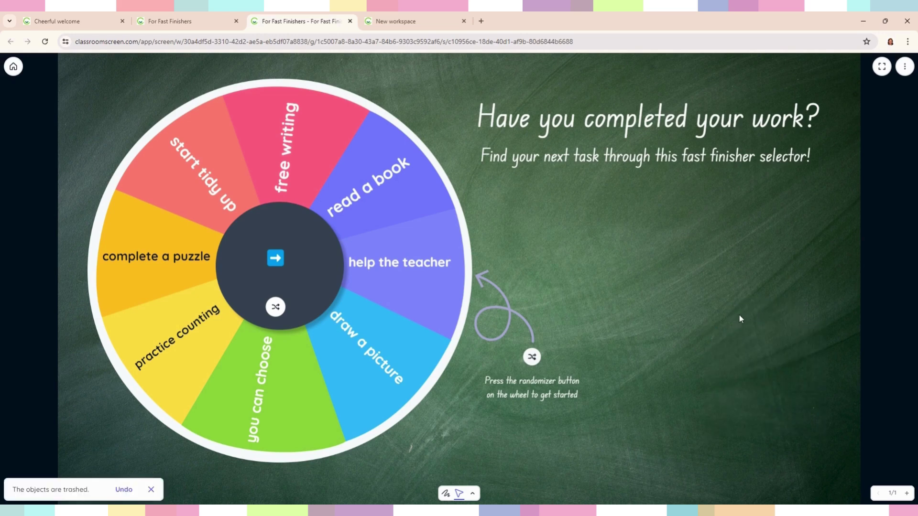
click(275, 310)
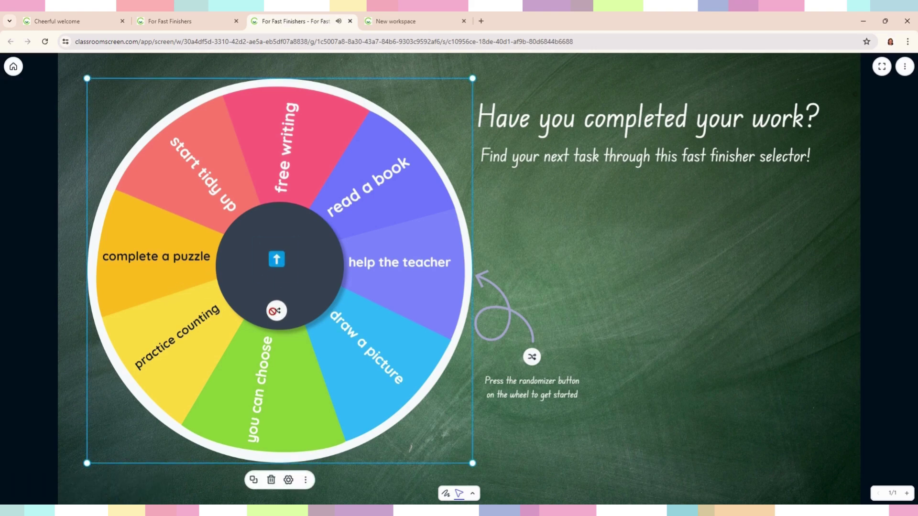
Leave the wheel screen and start the Applause meter template import into New workspace.
click(350, 23)
key(alt+Left)
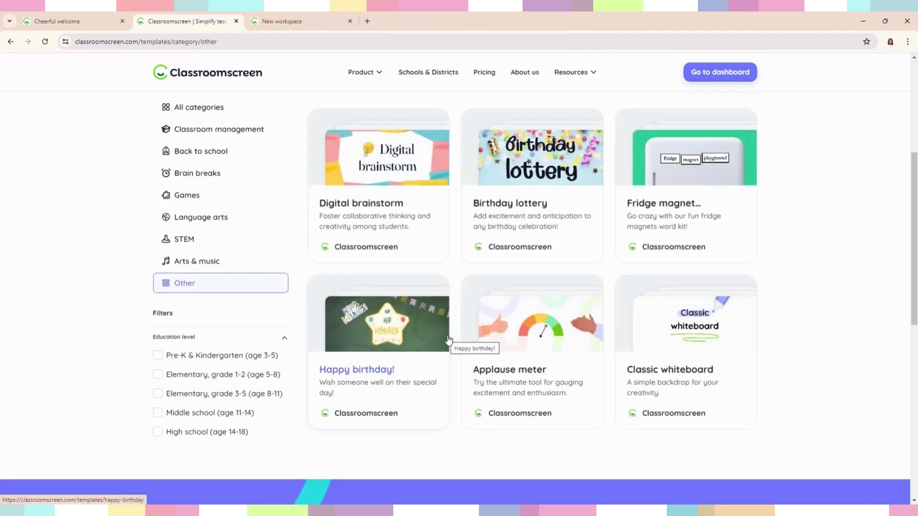
click(544, 334)
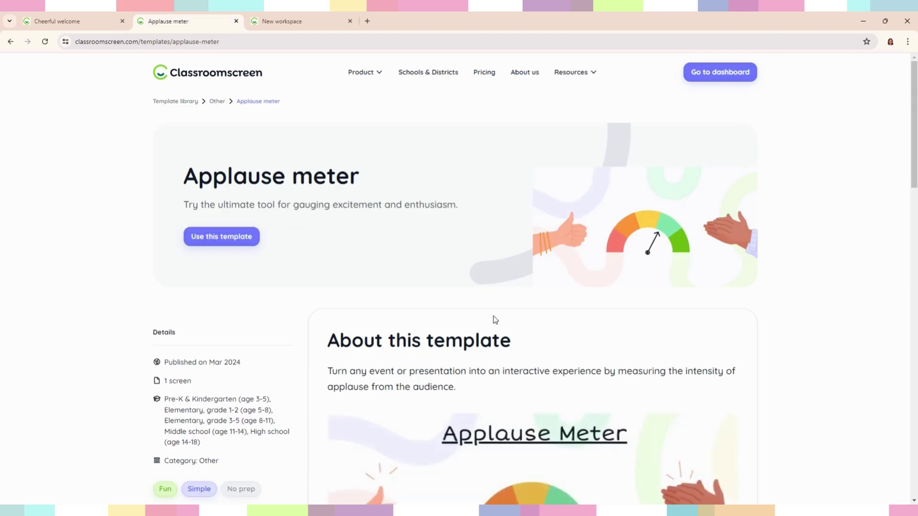
click(244, 238)
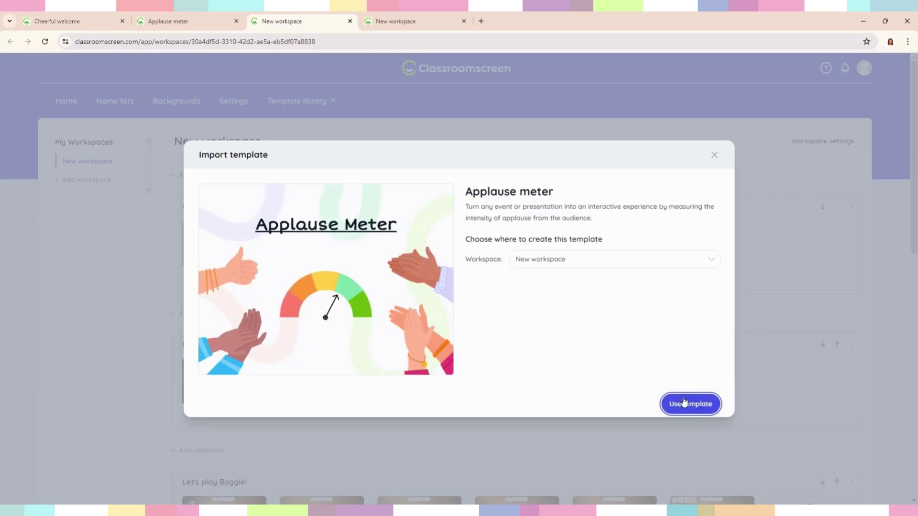
Import the Applause meter as a new screen and allow it microphone access.
click(683, 398)
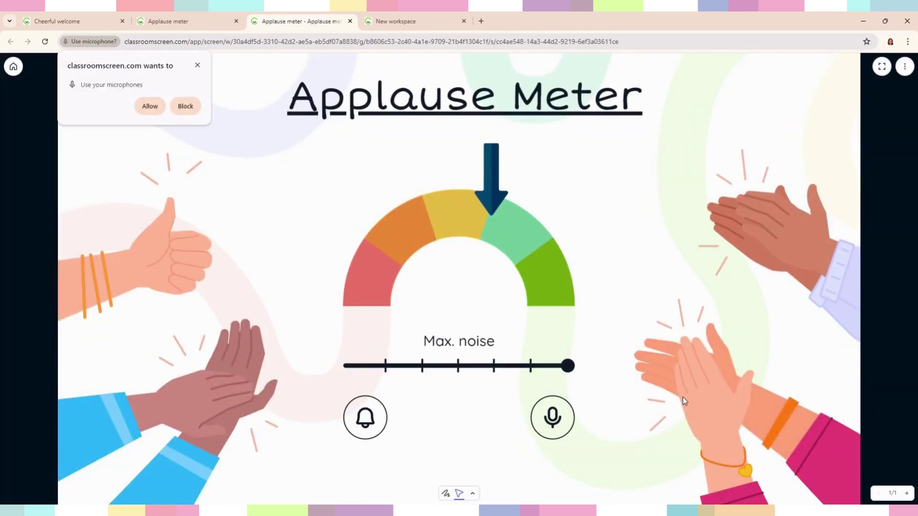
click(158, 110)
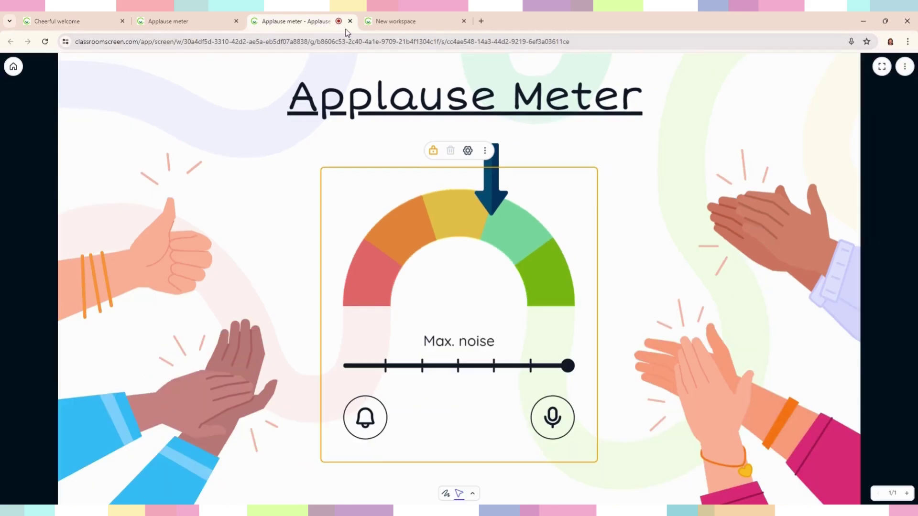
Close the Applause meter and workspace tabs, then open the Build a scarecrow template from Games.
click(350, 22)
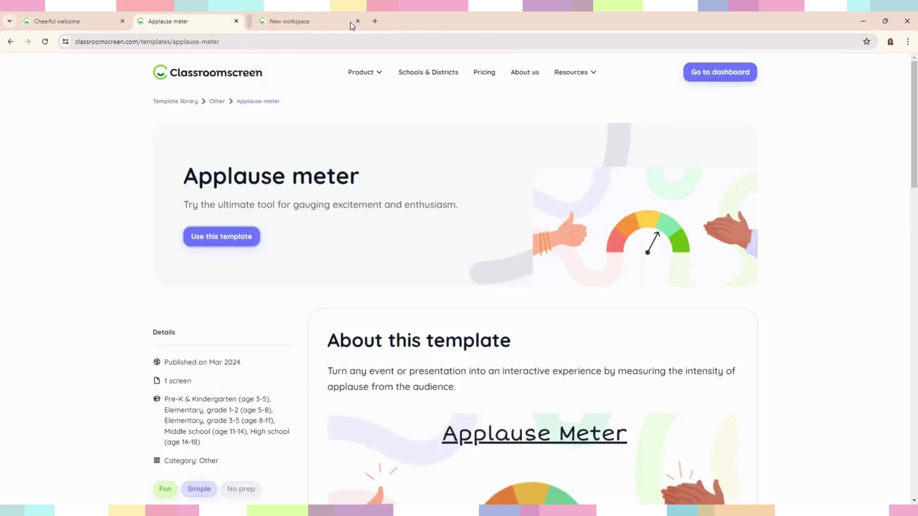
click(350, 22)
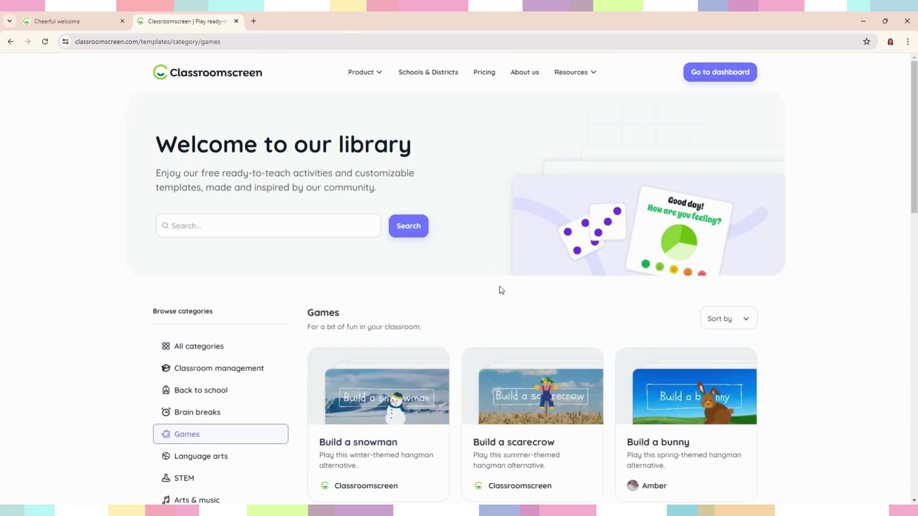
scroll(502, 290, down, 3)
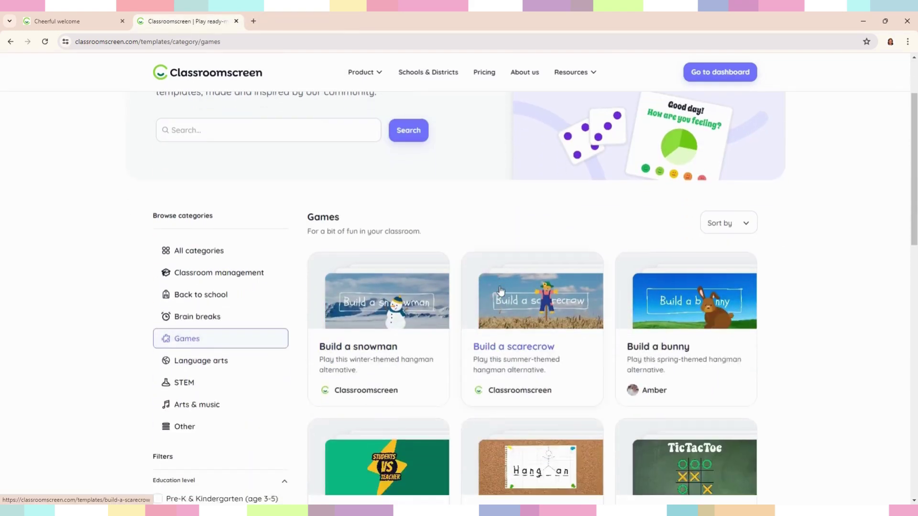
scroll(593, 380, down, 1)
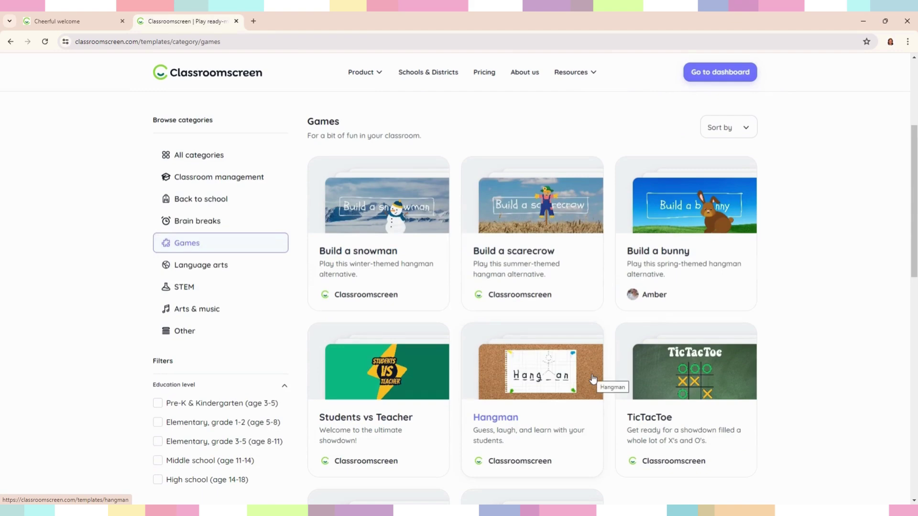
scroll(593, 379, down, 3)
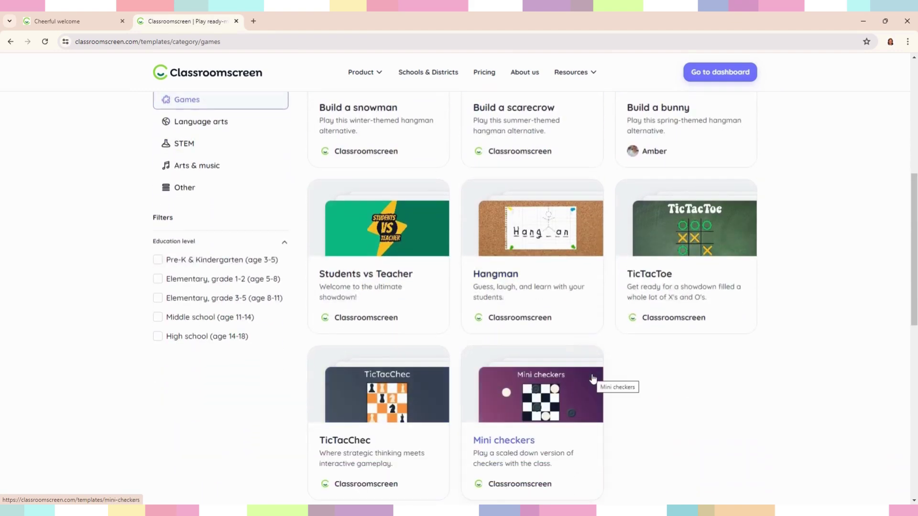
scroll(593, 379, up, 2)
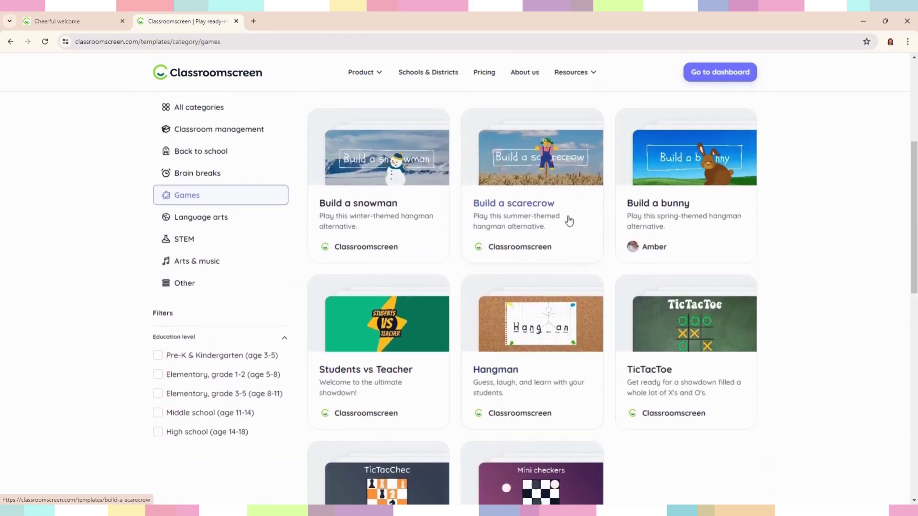
click(568, 210)
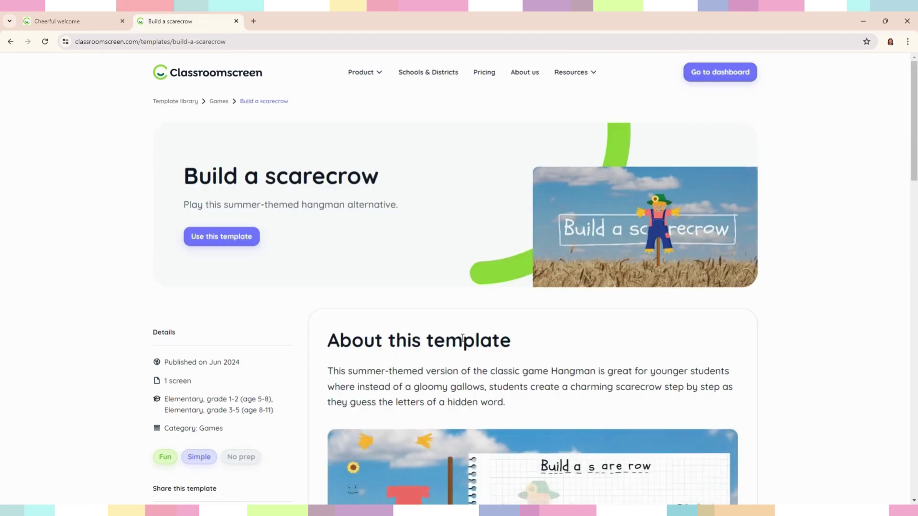
scroll(459, 339, down, 3)
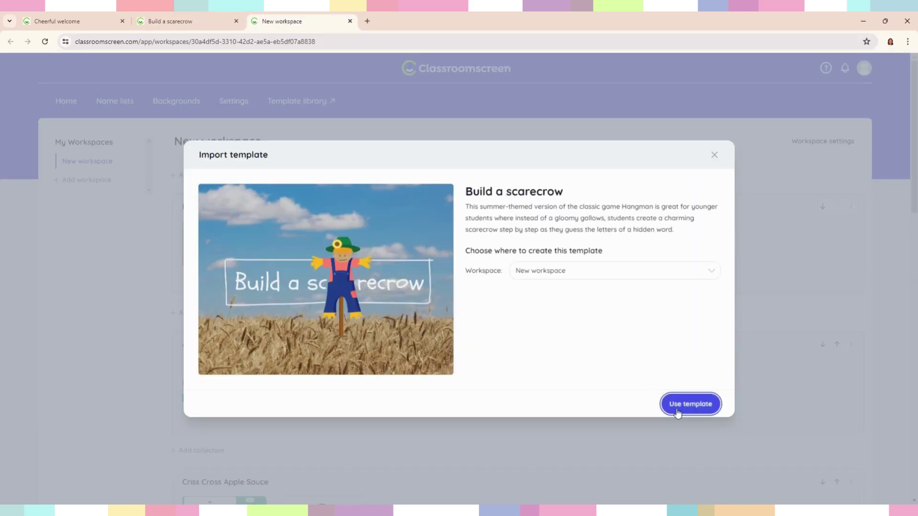
Import the Build a scarecrow template and duplicate its screen four times for five screens.
click(685, 414)
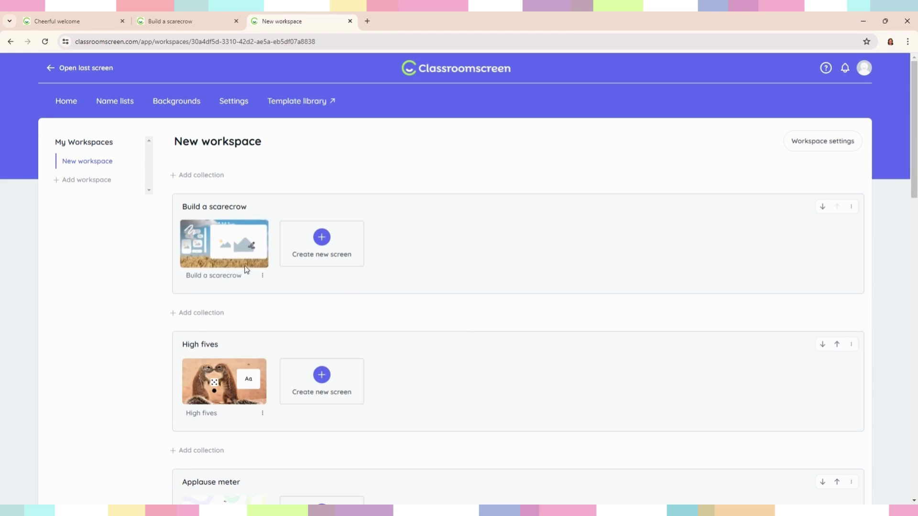
click(263, 276)
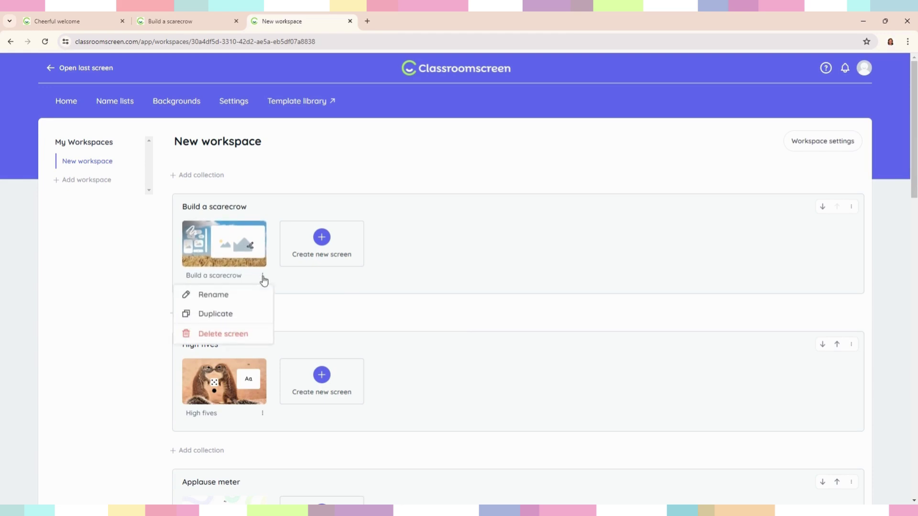
click(238, 317)
click(360, 276)
click(349, 316)
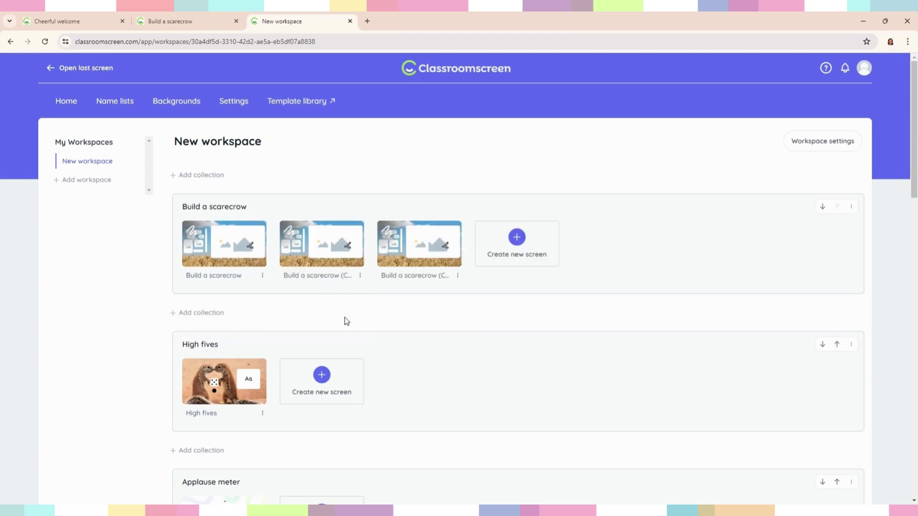
click(458, 276)
click(444, 316)
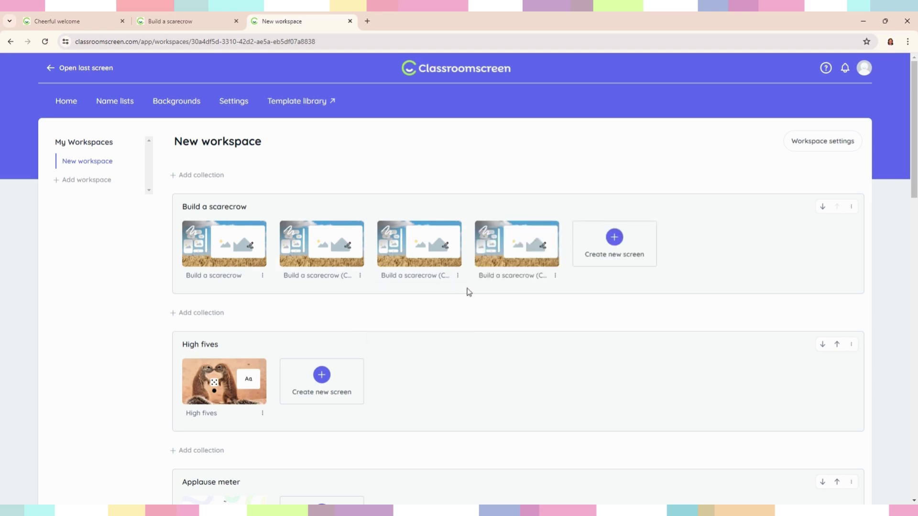
click(555, 276)
click(532, 317)
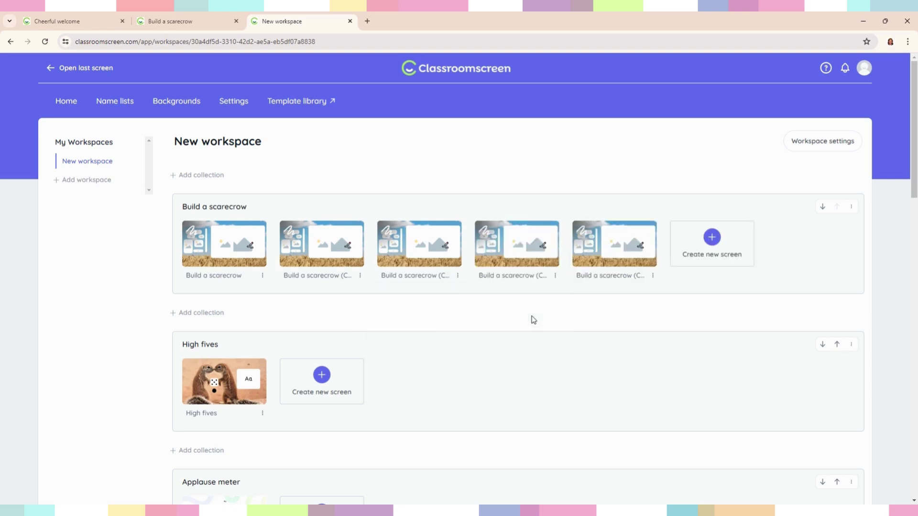
On the first scarecrow screen, draw the word blanks and an exclamation mark in thin black pen.
click(238, 258)
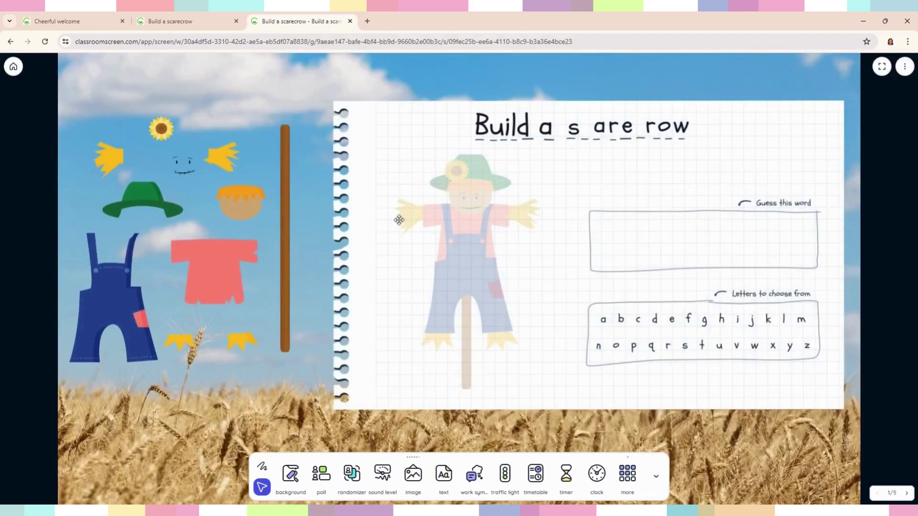
click(262, 467)
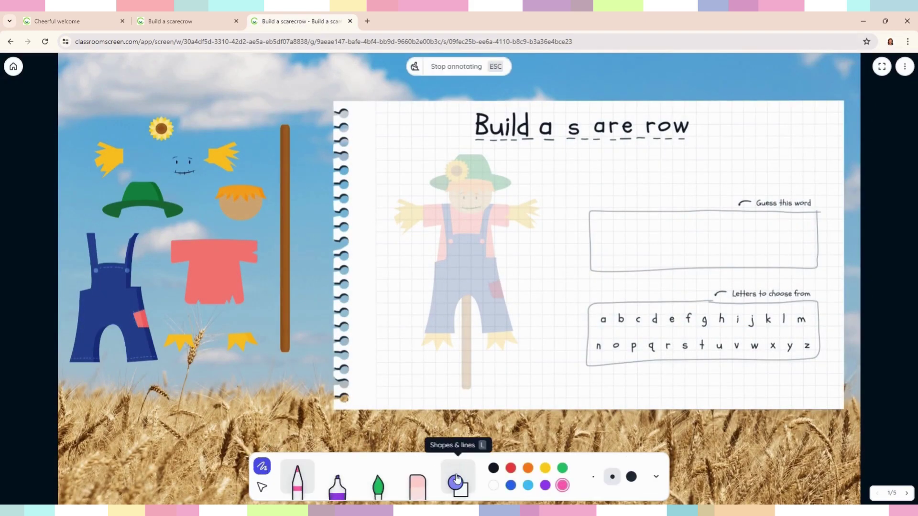
click(494, 468)
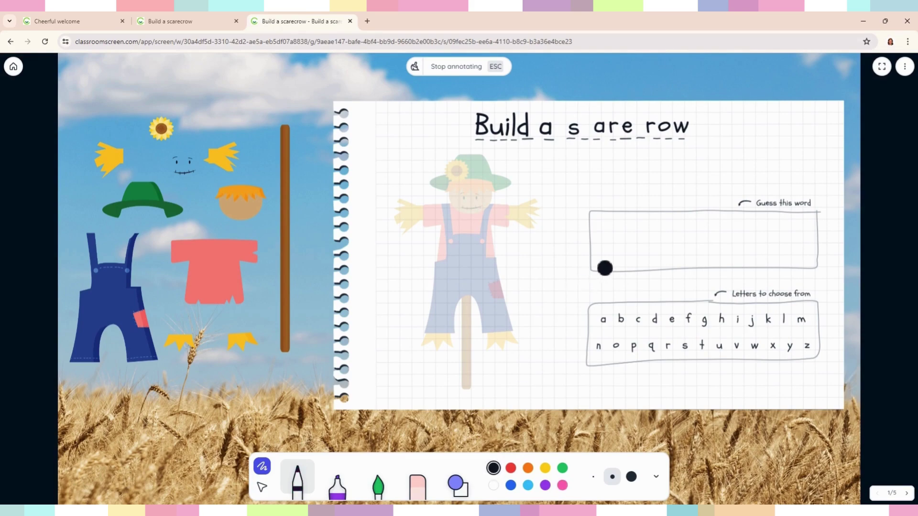
click(593, 477)
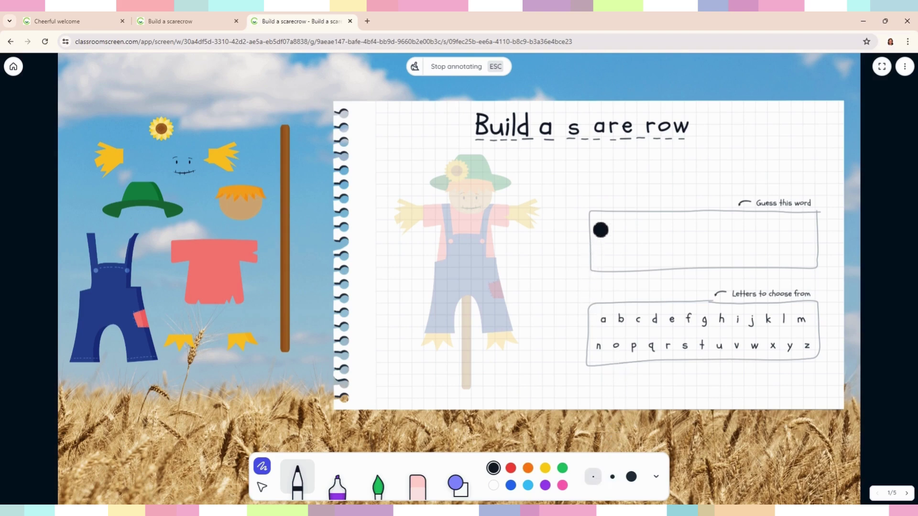
key(Delete)
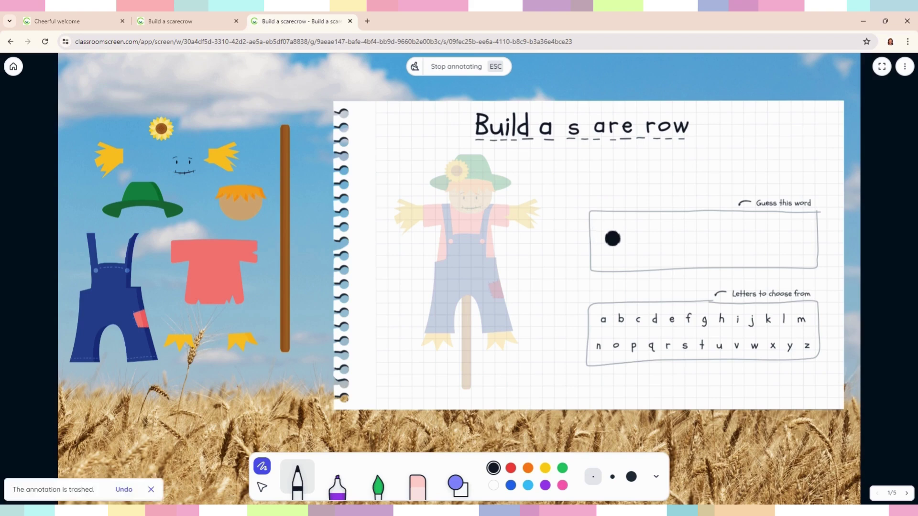
drag(608, 231, 812, 232)
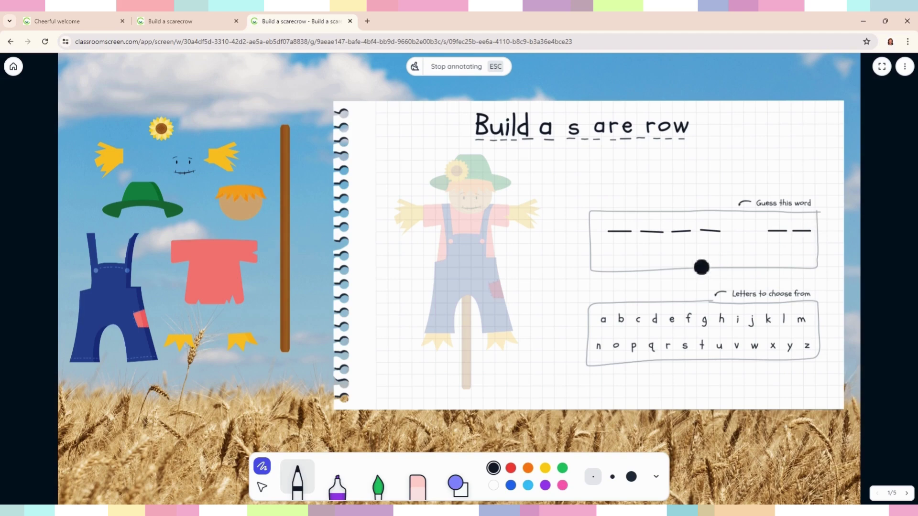
drag(644, 259, 790, 249)
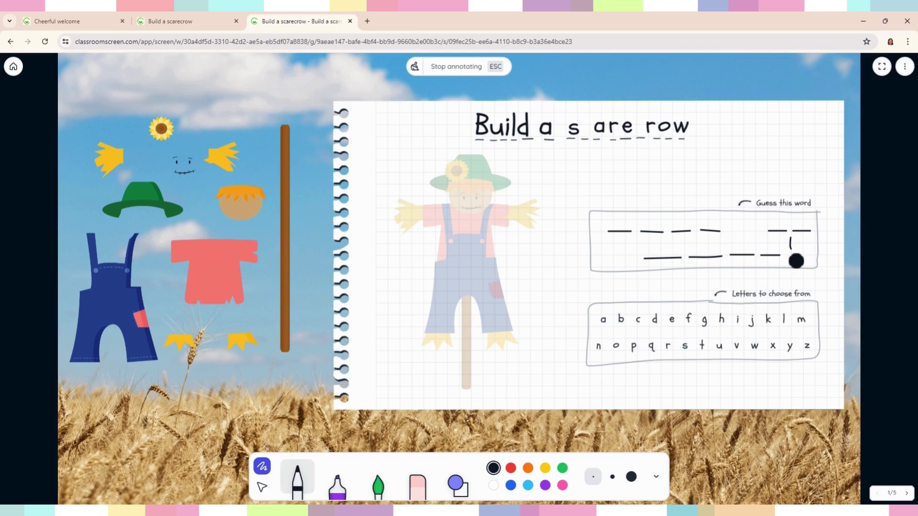
click(792, 257)
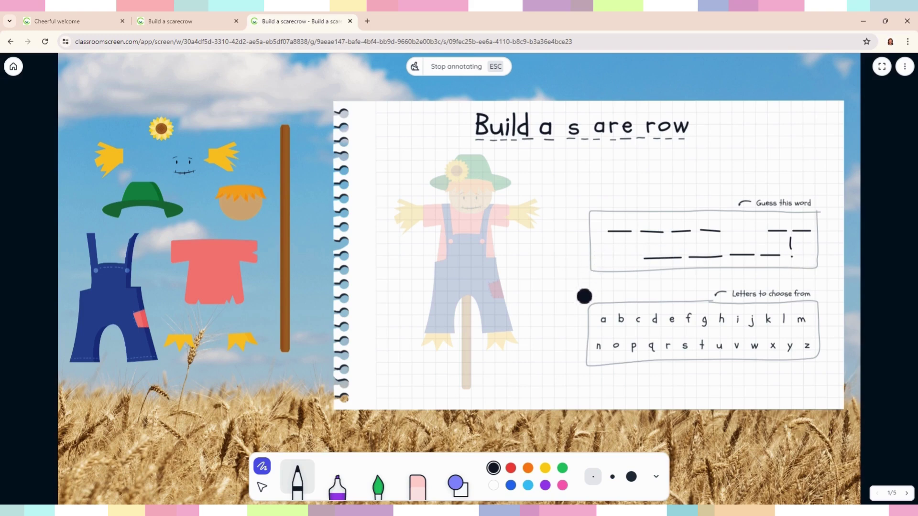
Switch the drawing's pen to orange and write T above the first blank.
click(262, 487)
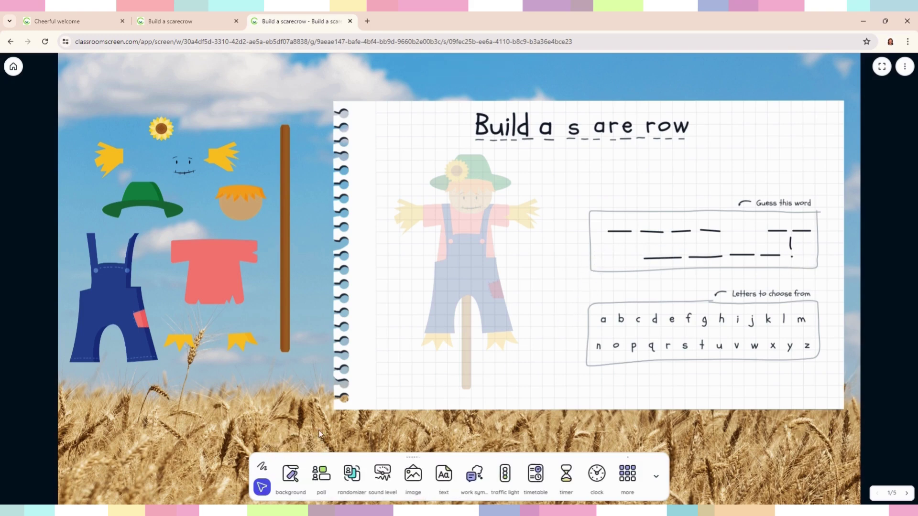
click(611, 329)
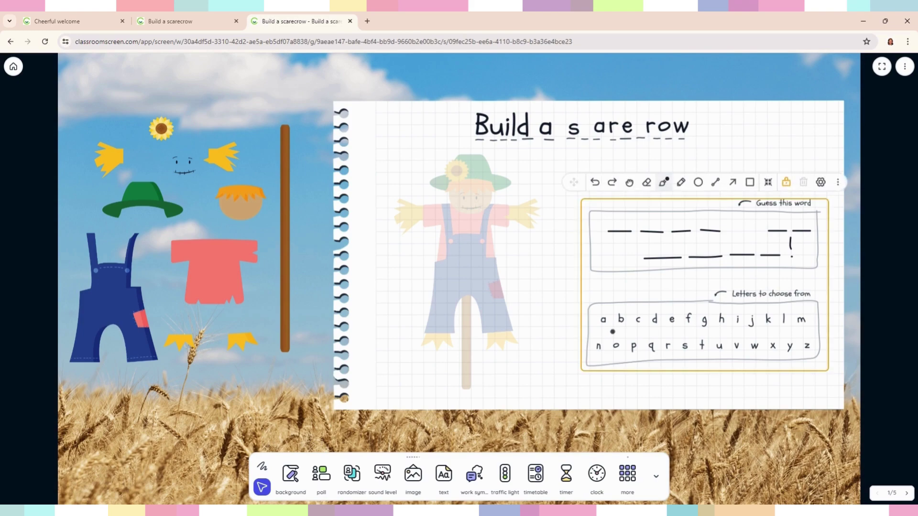
click(681, 182)
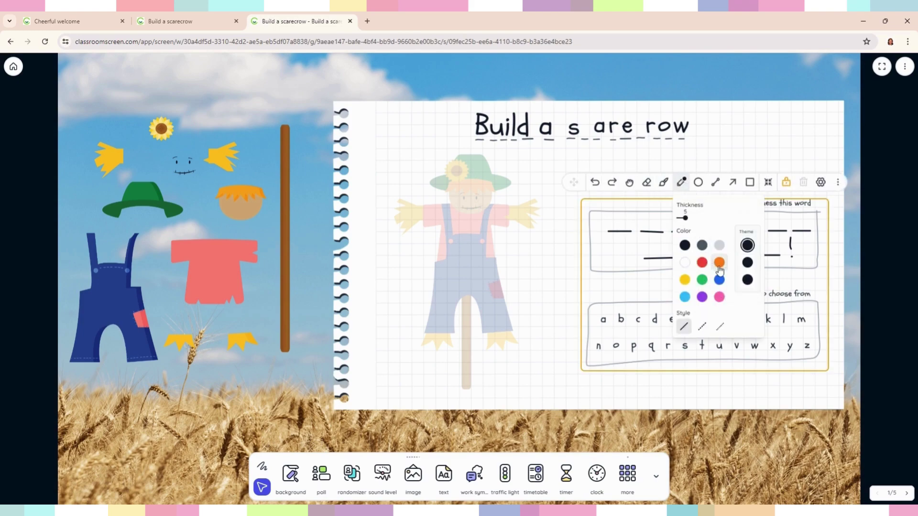
click(719, 264)
drag(617, 215, 616, 222)
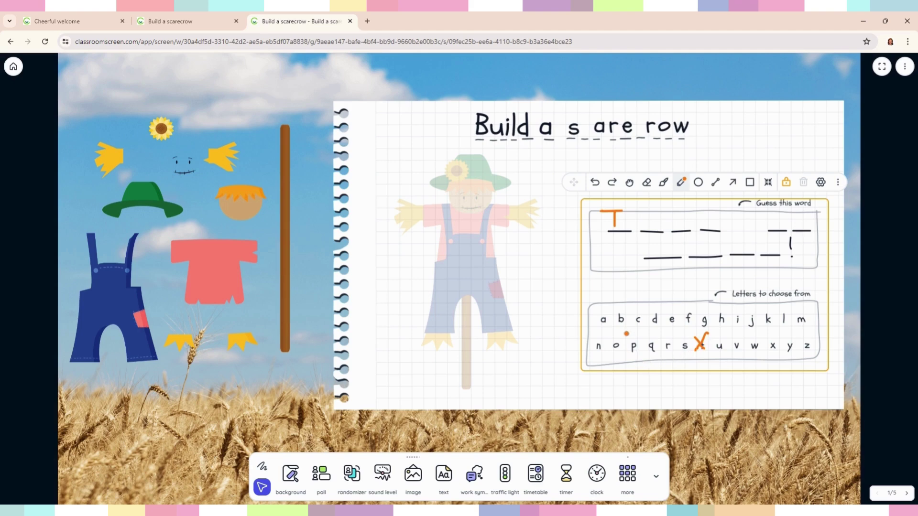
Cross out b, place the wooden pole on the scarecrow, then write an orange H and cross out h.
drag(611, 309, 631, 328)
drag(285, 263, 466, 301)
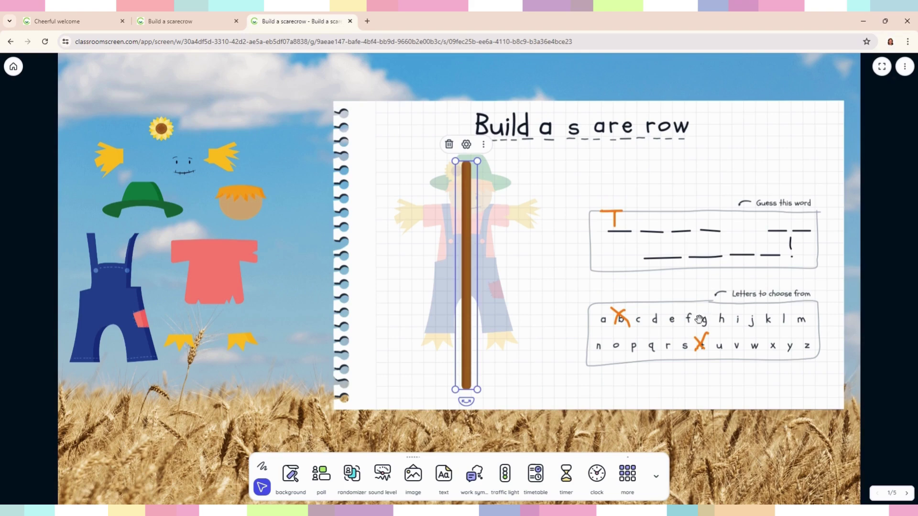
click(261, 472)
click(528, 470)
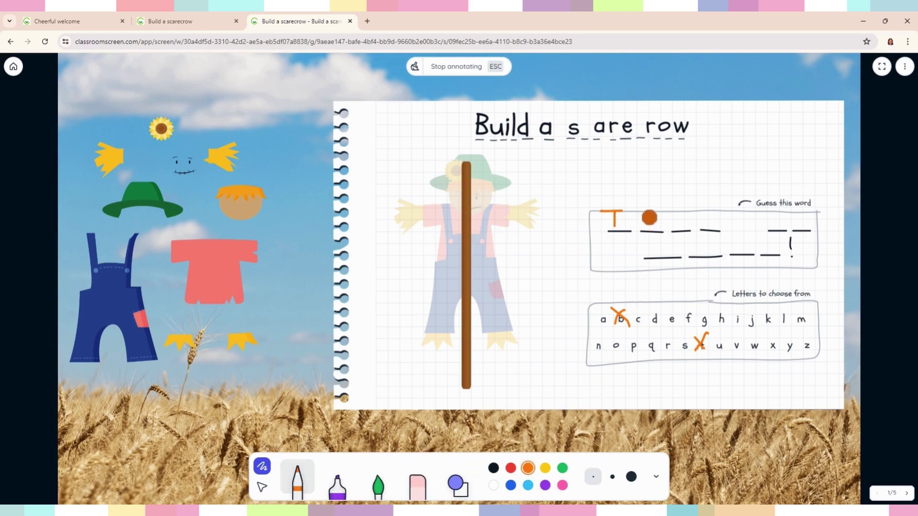
mouse_move(646, 228)
mouse_down()
mouse_move(645, 214)
mouse_move(659, 223)
mouse_up()
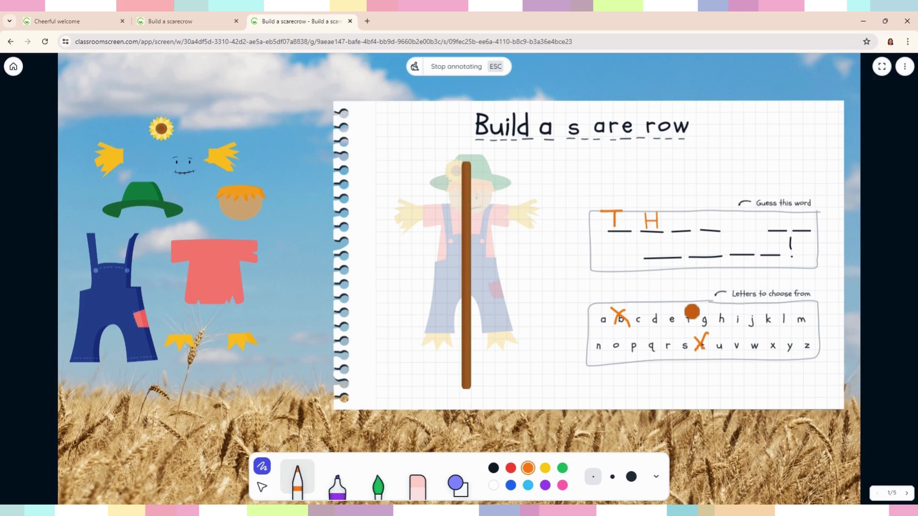
mouse_move(716, 313)
mouse_down()
mouse_move(734, 328)
mouse_move(721, 328)
mouse_move(745, 312)
mouse_up()
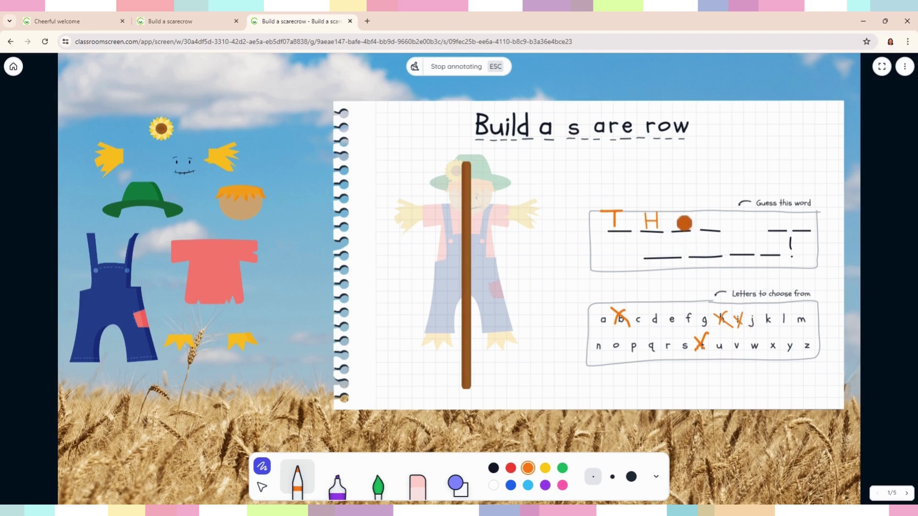
Write orange i in the third blank and the second word's first blank, and cross out p.
drag(681, 218, 682, 233)
click(681, 212)
drag(773, 220, 778, 236)
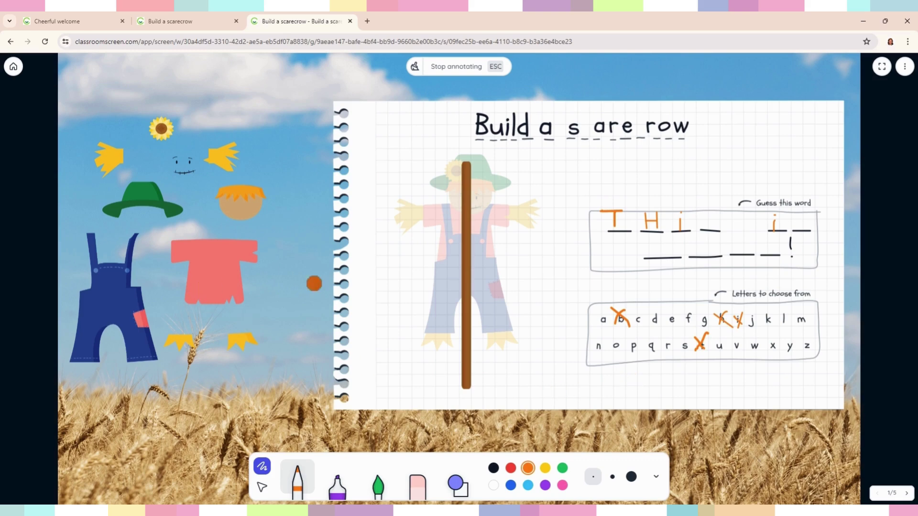
mouse_move(629, 341)
mouse_down()
mouse_move(640, 353)
mouse_move(638, 346)
mouse_move(631, 358)
mouse_up()
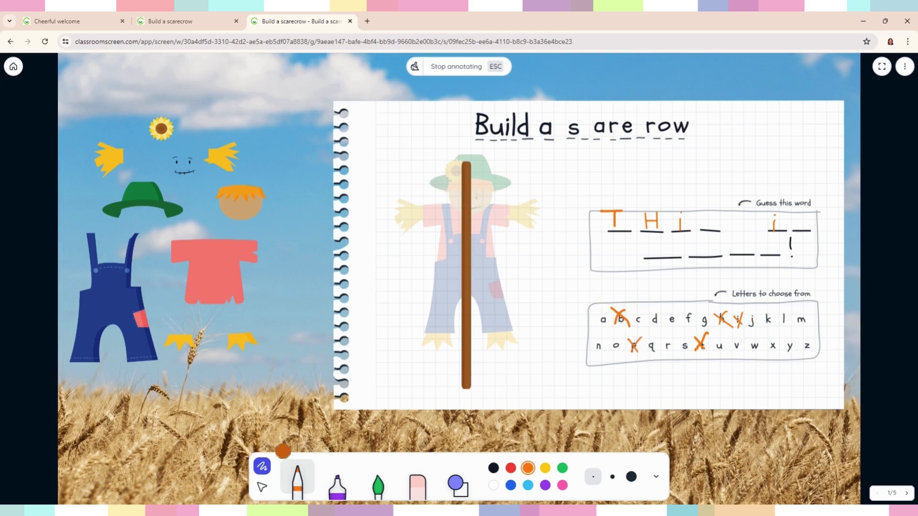
Move the red shirt onto the scarecrow and go to screen 2 of 5.
click(261, 487)
mouse_move(218, 272)
mouse_down()
mouse_move(424, 228)
mouse_move(470, 236)
mouse_up()
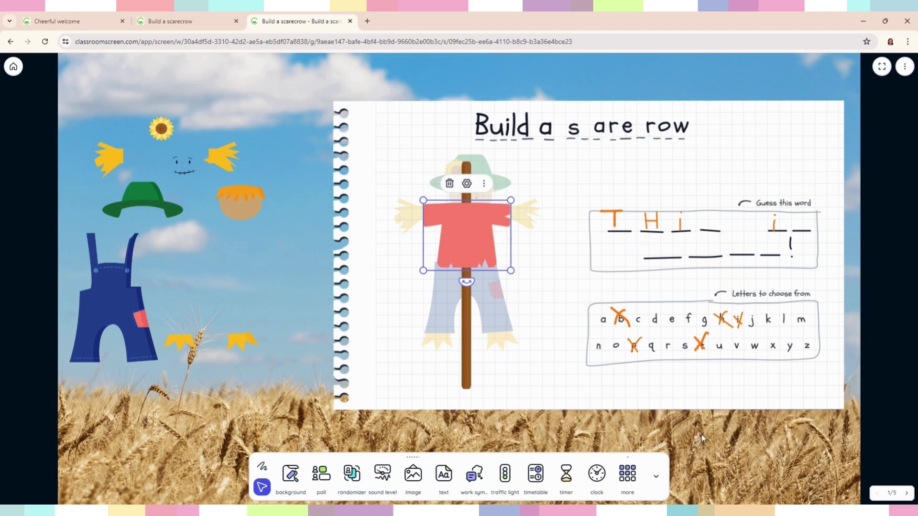
click(907, 494)
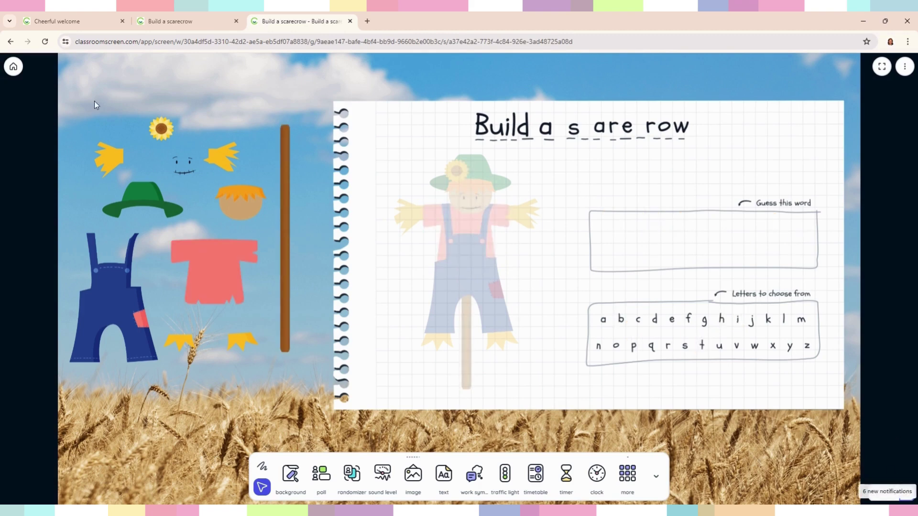
Rename the Build a scarecrow collection to 'Fall Hangman' in the workspace overview.
click(14, 66)
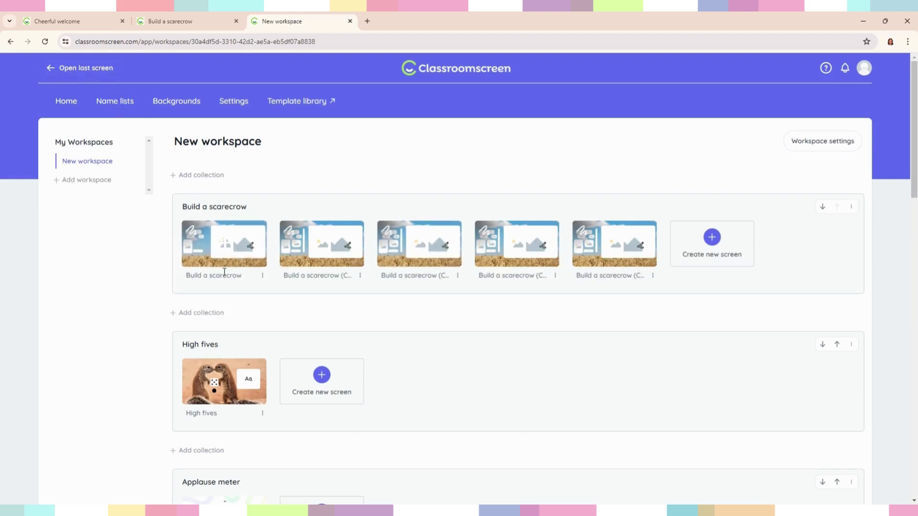
click(225, 206)
drag(261, 205, 124, 272)
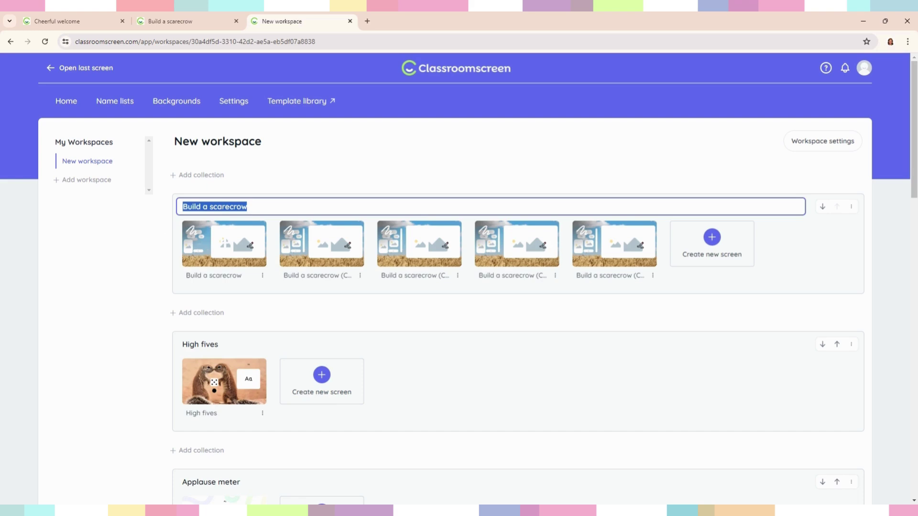
text(Fall Han)
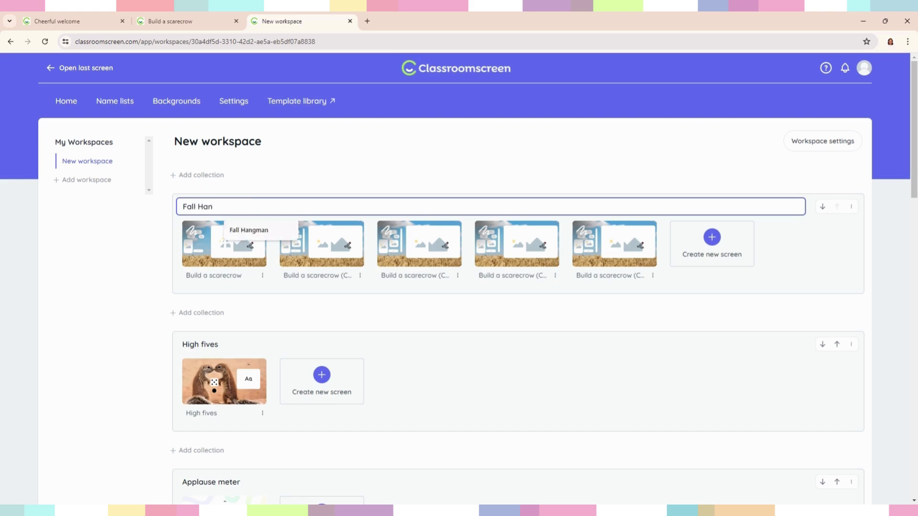
text(gman)
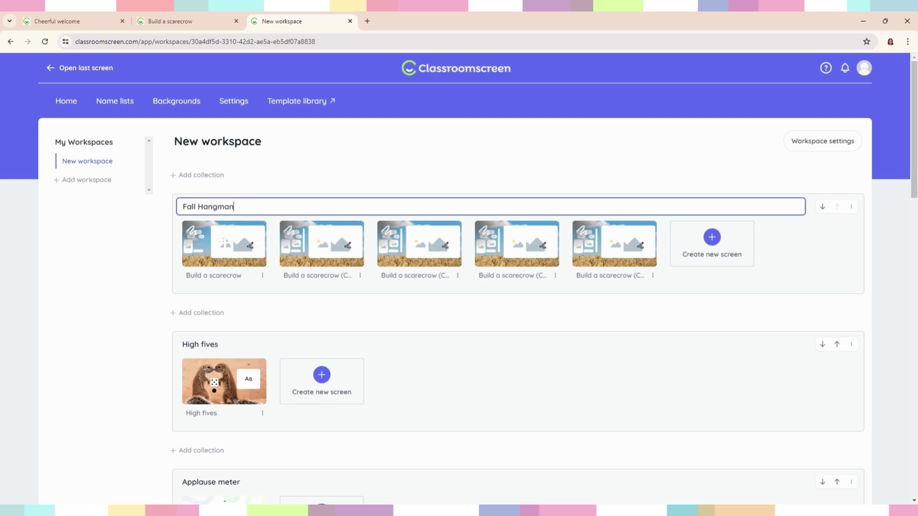
click(717, 292)
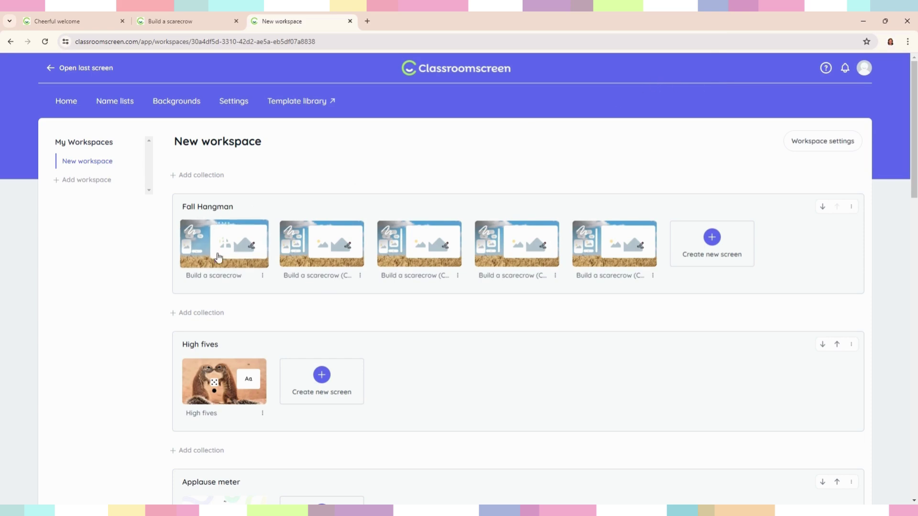
Colour the Fall Hangman collection yellow.
click(851, 208)
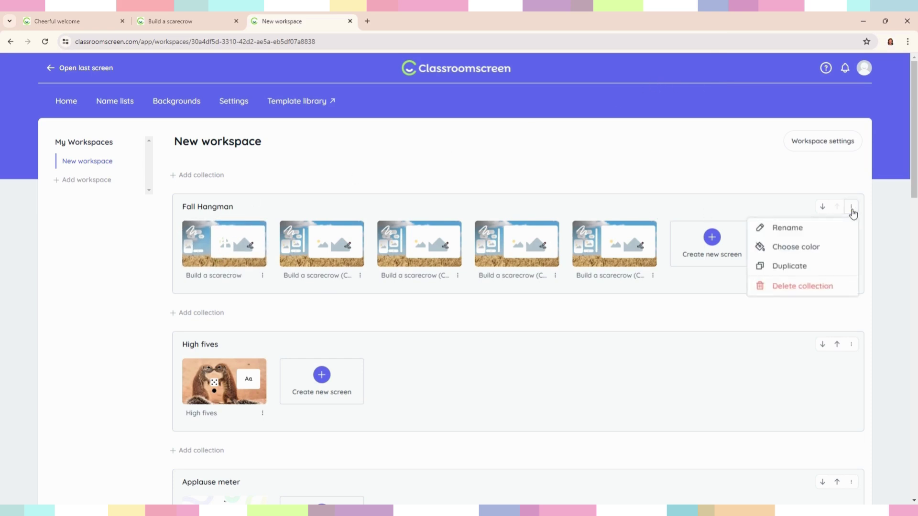
click(817, 253)
click(505, 329)
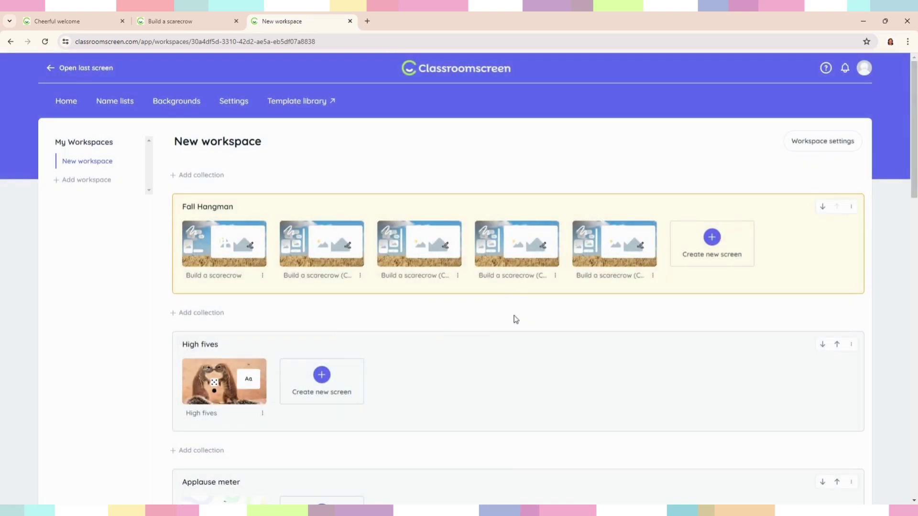
Rename the High fives collection to 'Ice Breakers'.
click(193, 346)
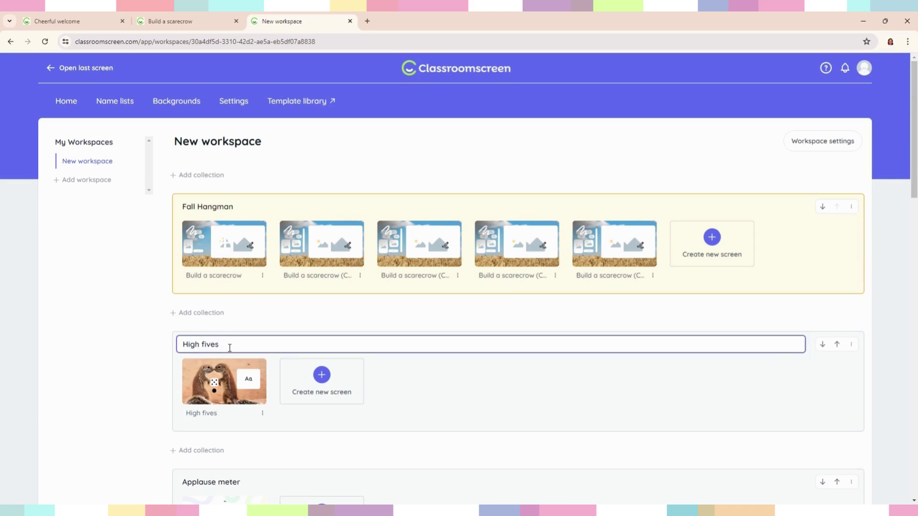
drag(229, 348, 149, 351)
key(BackSpace)
text(Ice Breakers)
Colour the Ice Breakers collection blue.
click(851, 346)
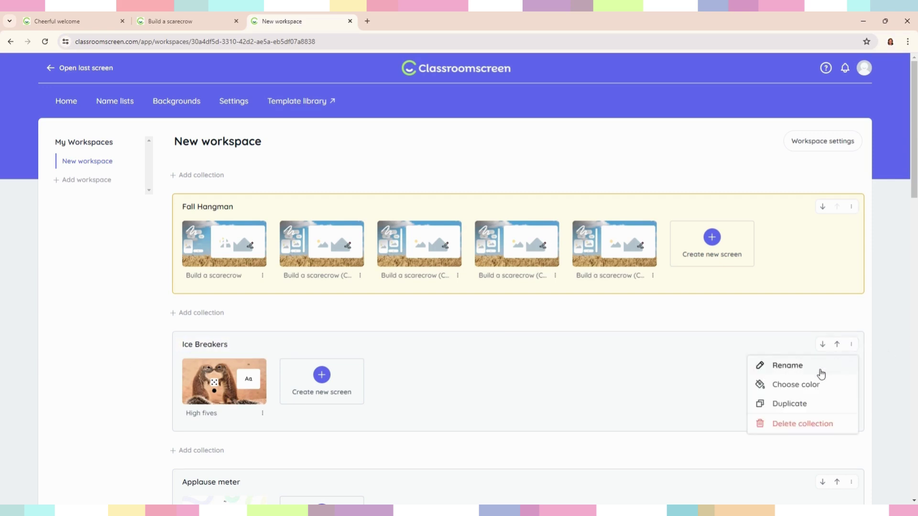
click(803, 388)
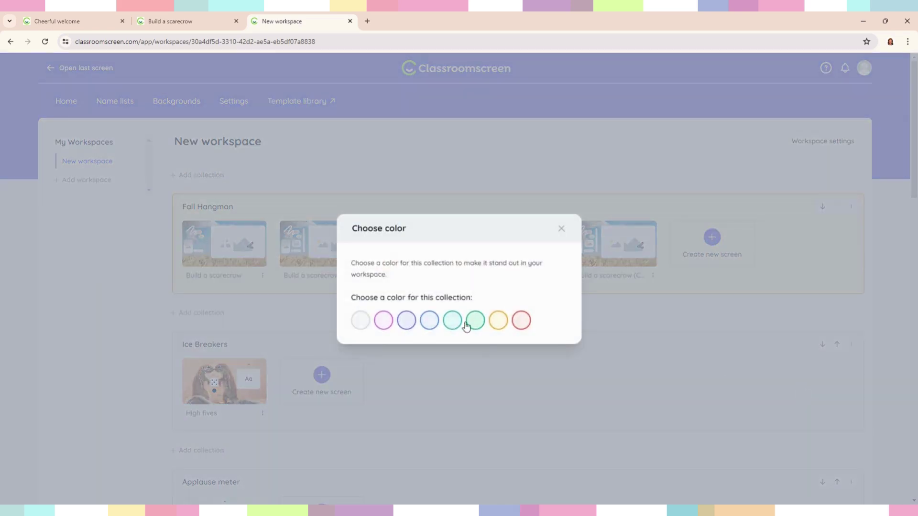
click(425, 326)
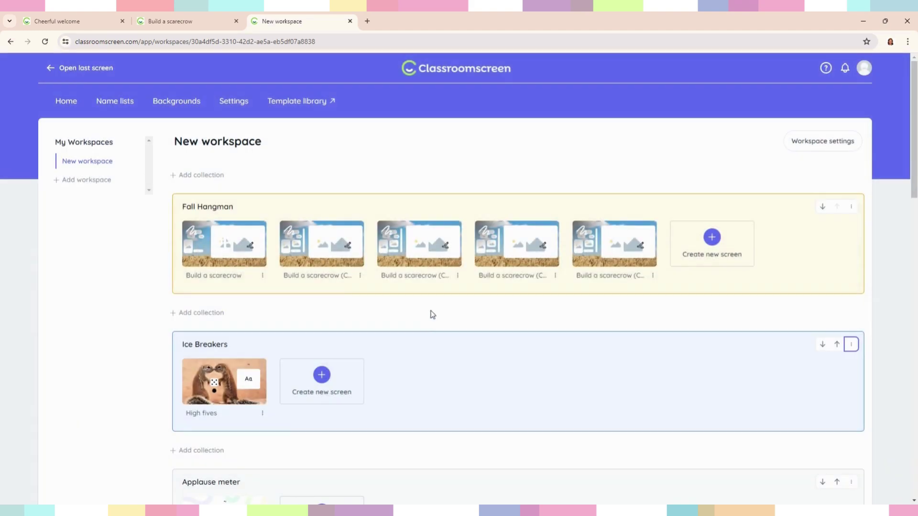
Select the Applause meter collection's title but leave it unchanged.
scroll(434, 322, down, 1)
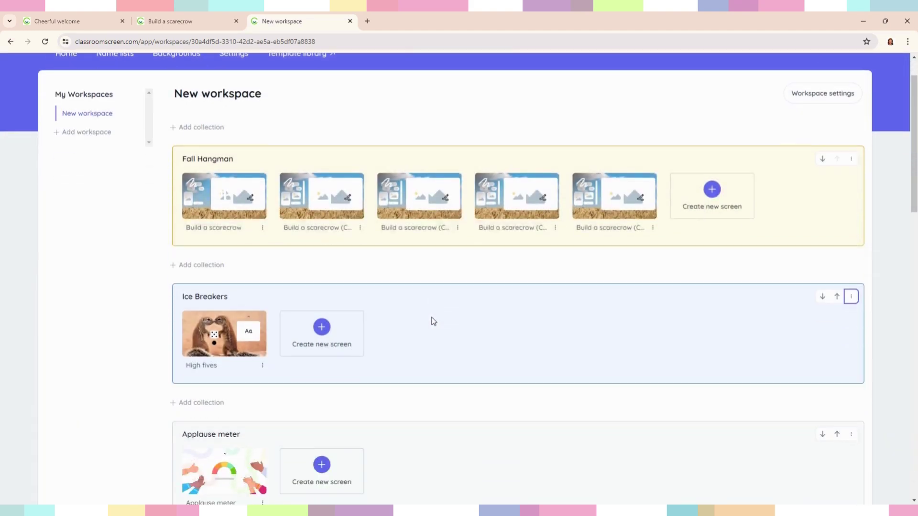
scroll(434, 321, down, 1)
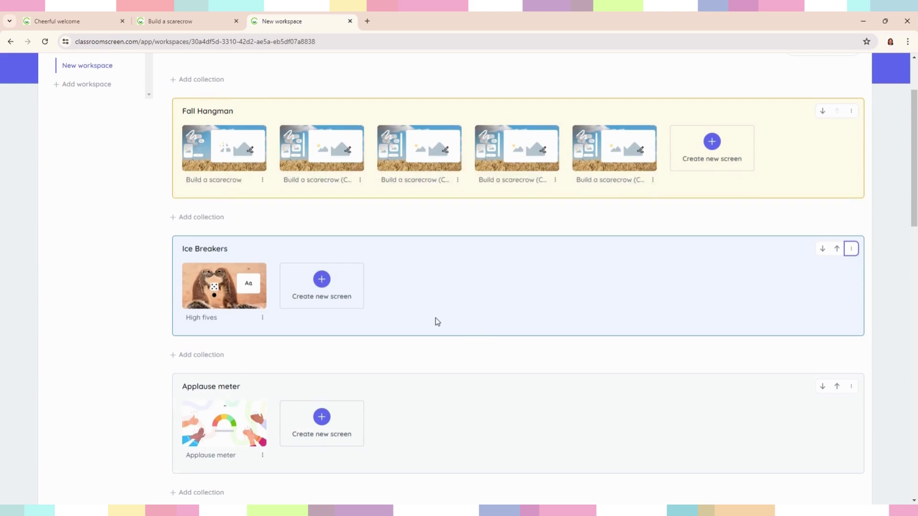
click(205, 392)
drag(248, 386, 180, 390)
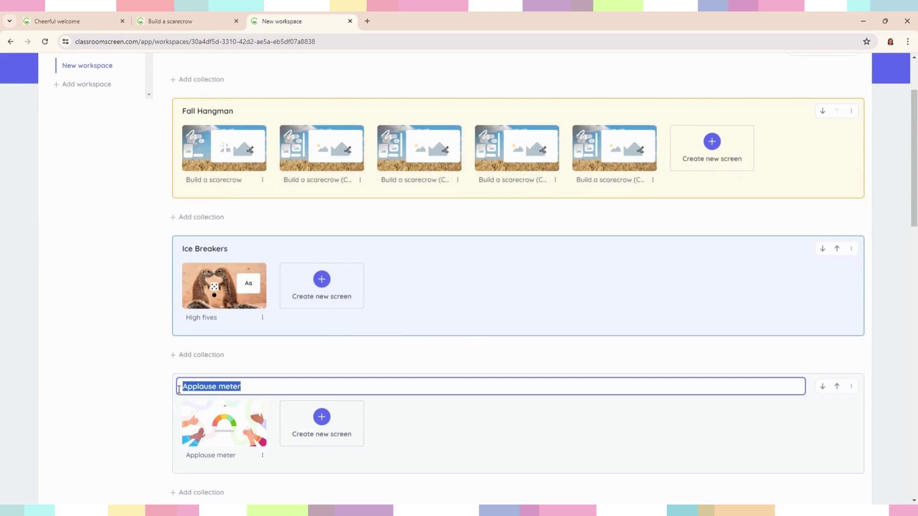
scroll(409, 354, up, 2)
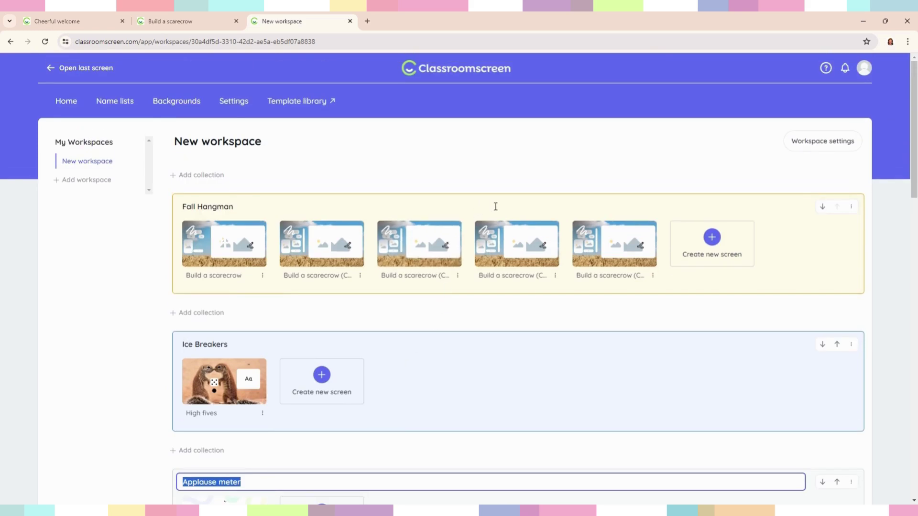
click(461, 189)
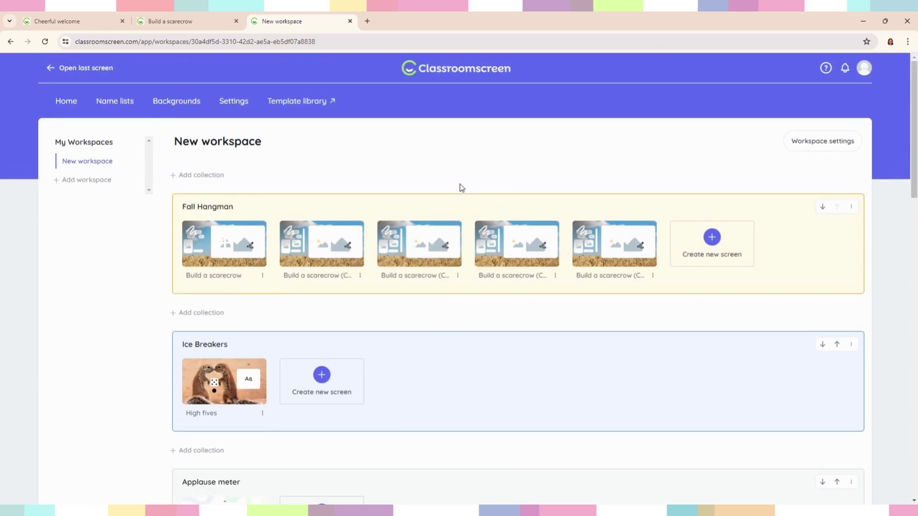
From the Cheerful welcome tab, go to the Classroomscreen home page and open Pricing.
click(78, 21)
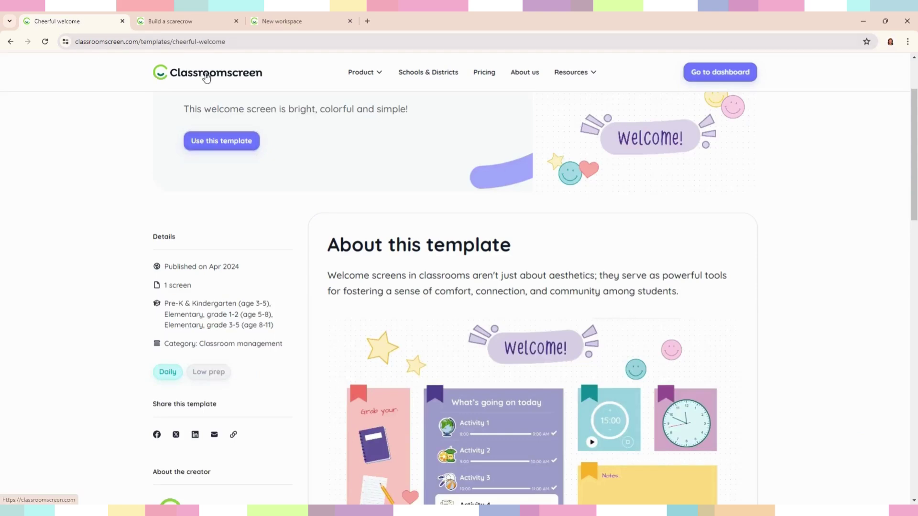
scroll(206, 78, up, 2)
click(213, 76)
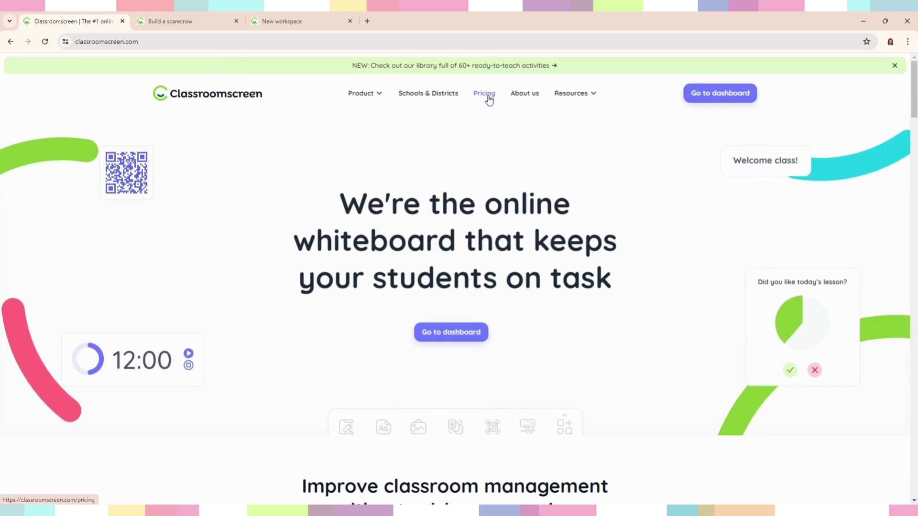
click(489, 95)
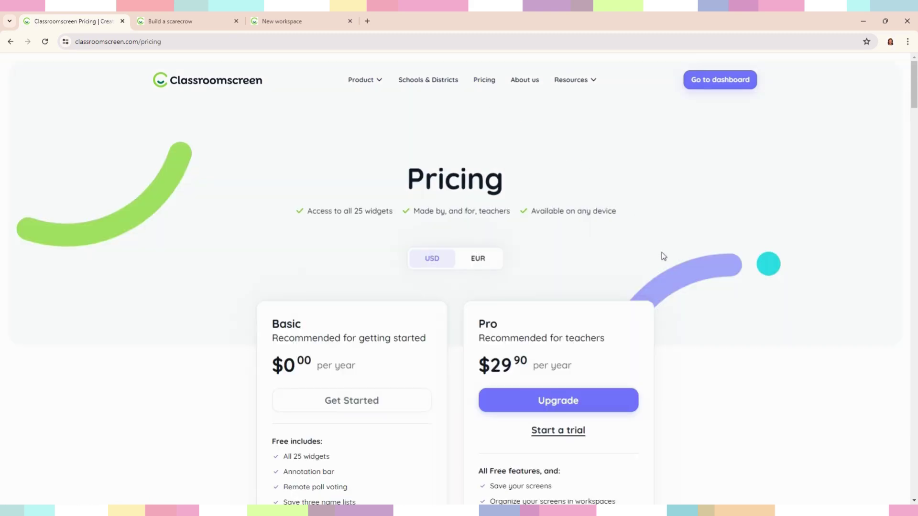
Scroll through the pricing plans comparing the free Basic plan with the $29.90-per-year Pro plan.
scroll(664, 257, down, 3)
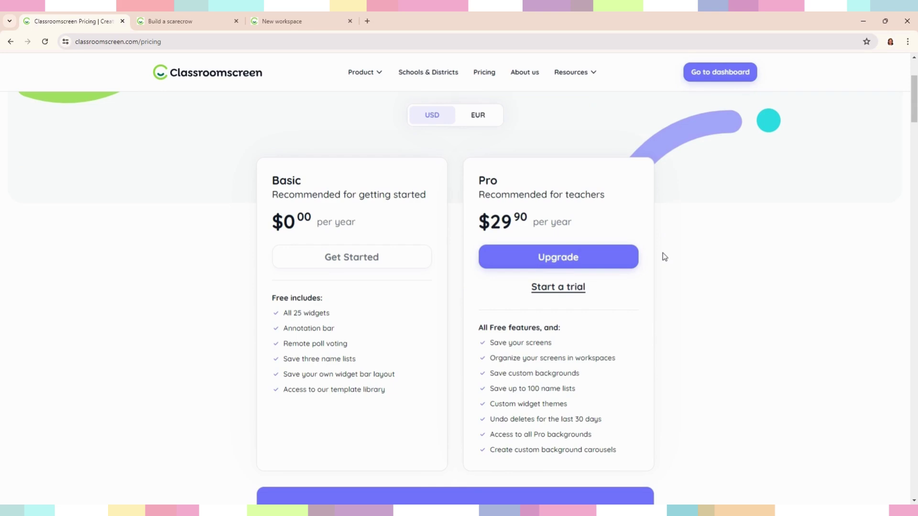
scroll(665, 257, down, 3)
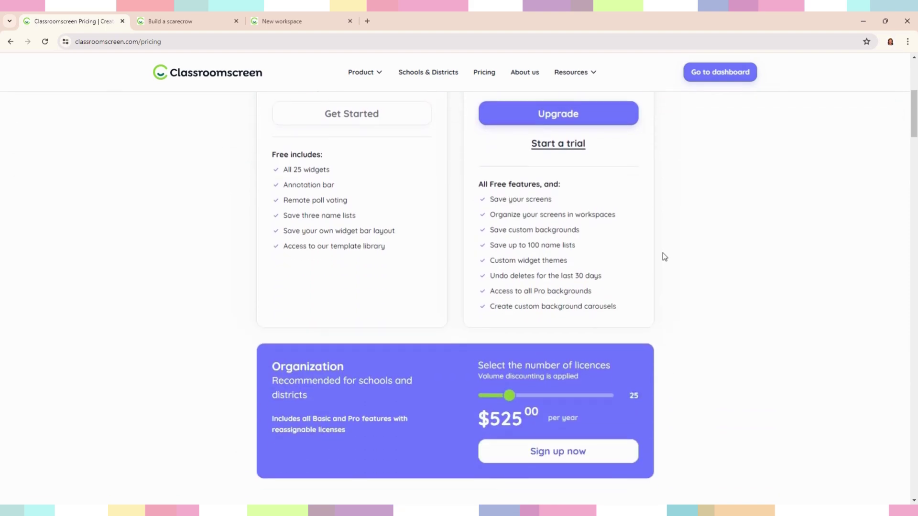
scroll(664, 256, down, 3)
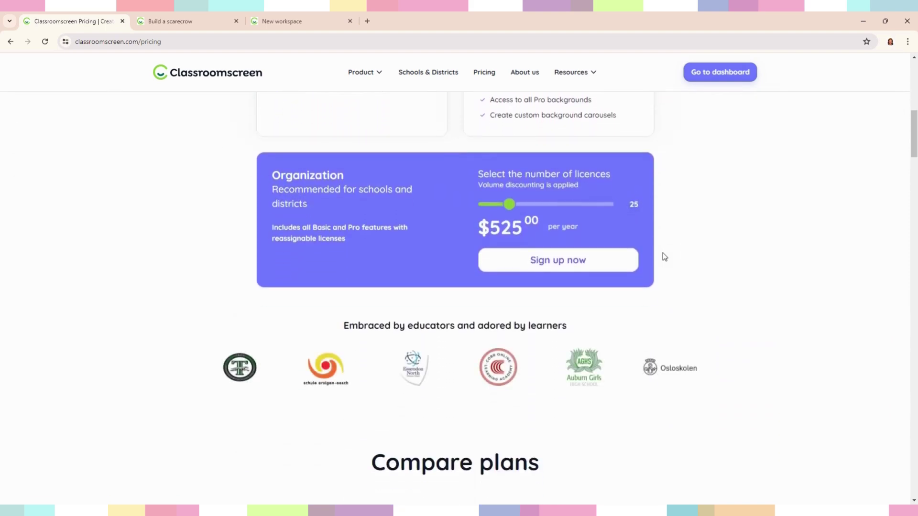
scroll(664, 257, down, 2)
scroll(665, 256, down, 3)
scroll(724, 263, down, 3)
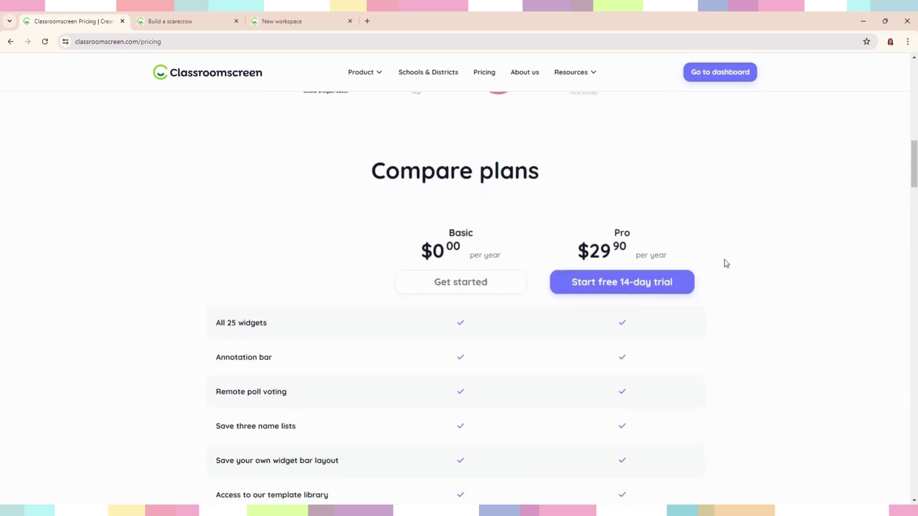
scroll(725, 263, down, 1)
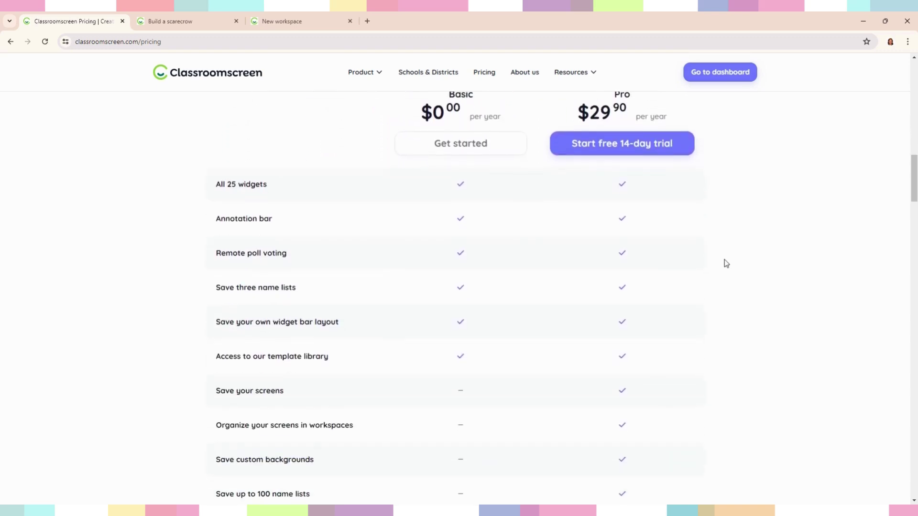
scroll(726, 263, down, 1)
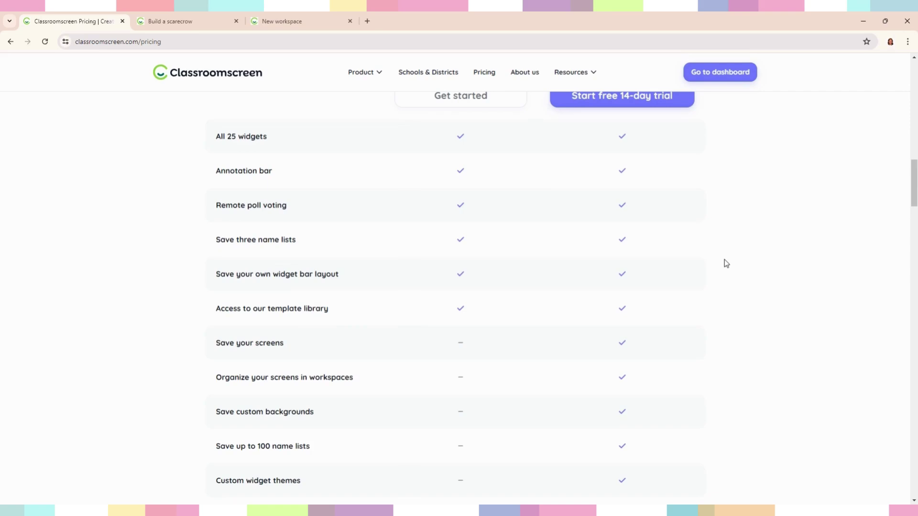
scroll(726, 263, down, 2)
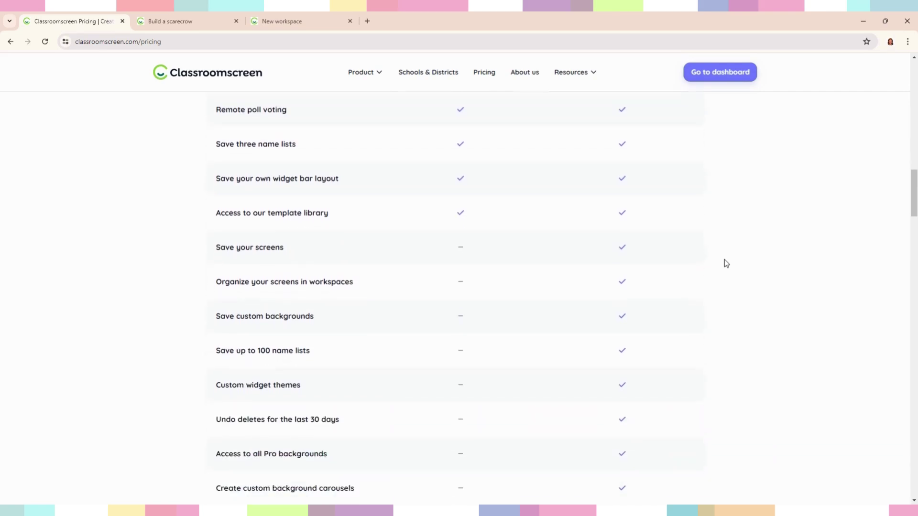
scroll(726, 263, down, 3)
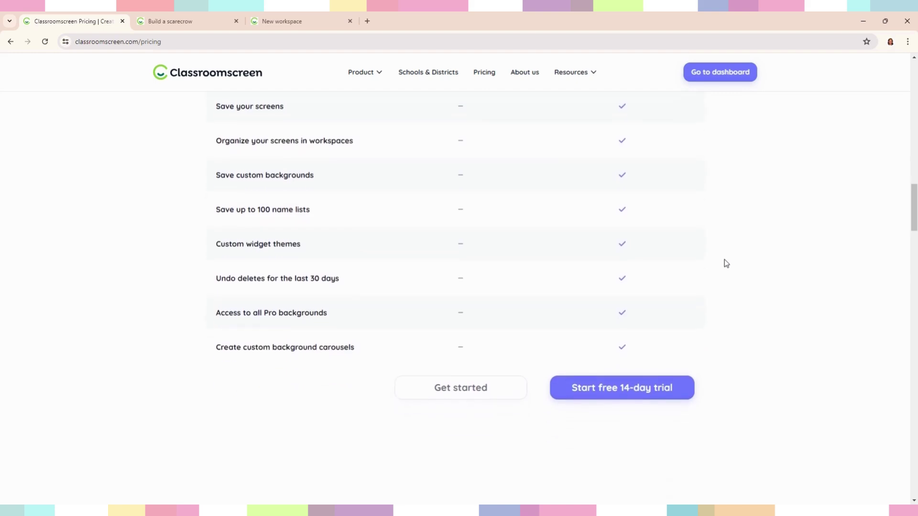
scroll(724, 259, down, 6)
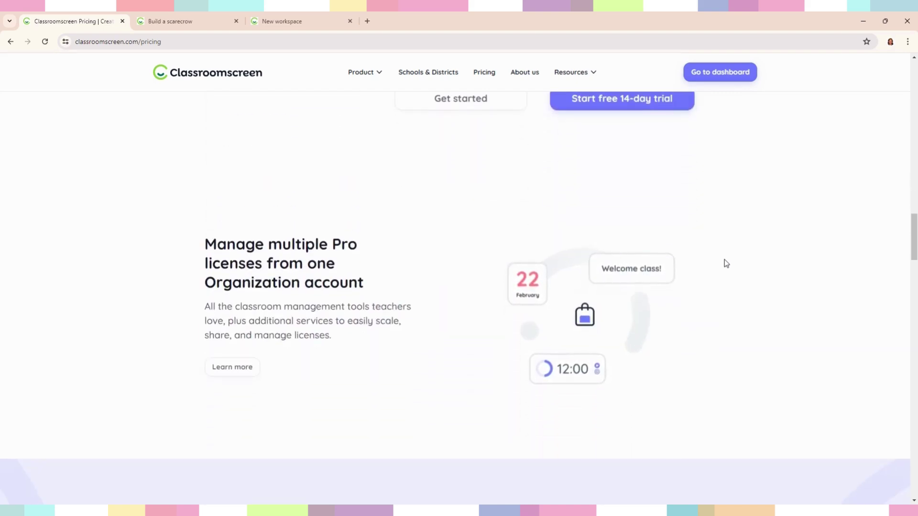
scroll(724, 259, up, 1)
scroll(724, 260, up, 15)
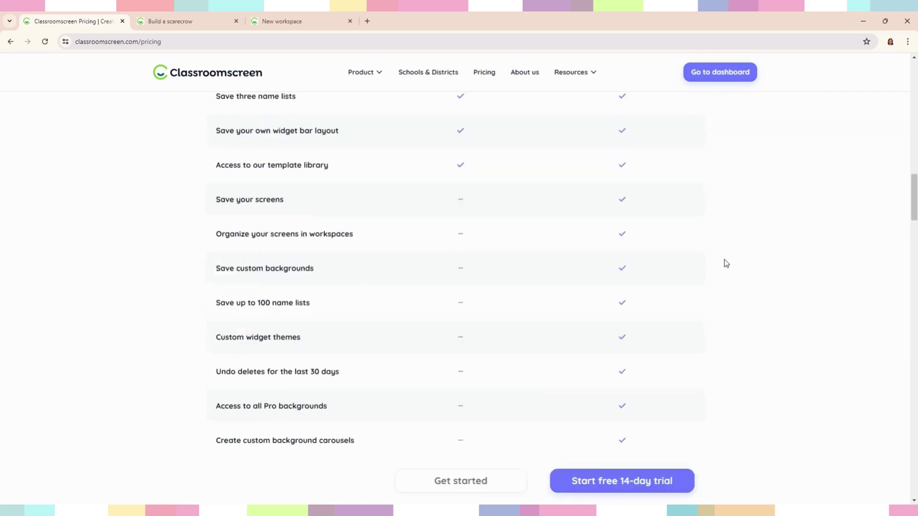
scroll(726, 263, up, 6)
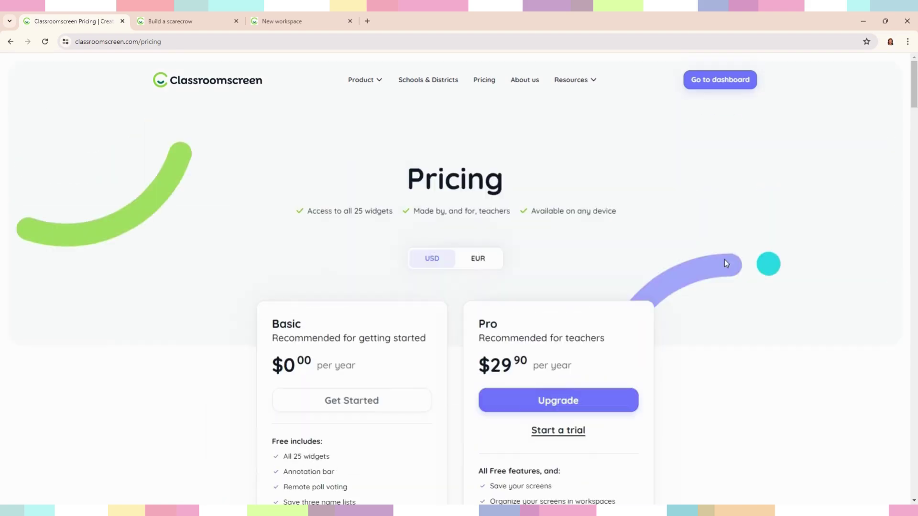